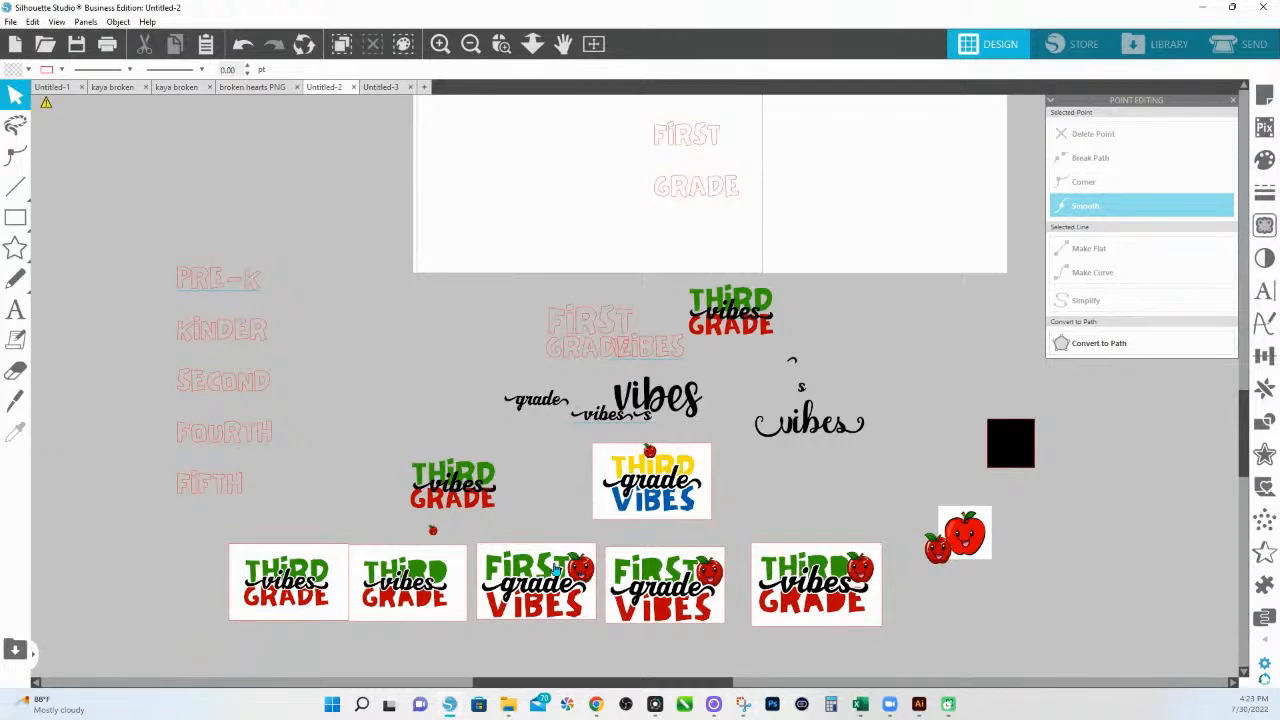
Move the apple off the yellow-and-blue Third grade Vibes design and place the design at the start of the finished design row
drag(650, 455, 836, 481)
drag(586, 442, 231, 593)
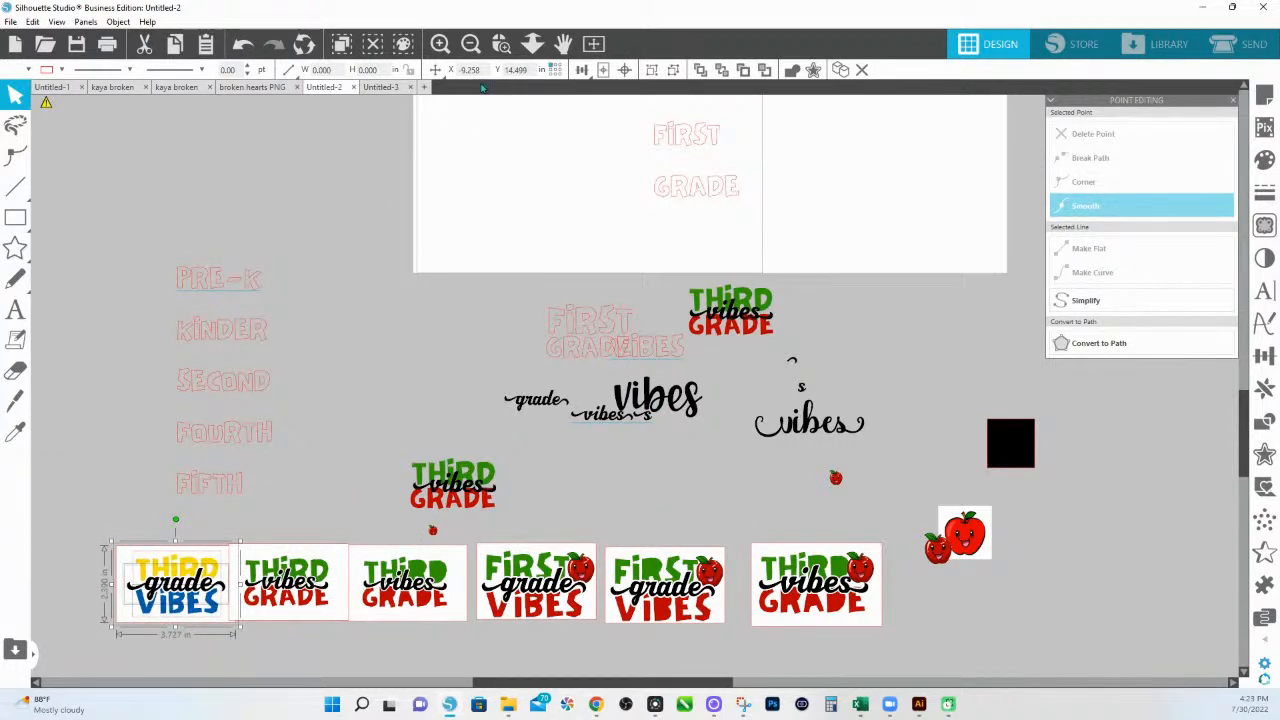
click(501, 43)
drag(108, 553, 806, 672)
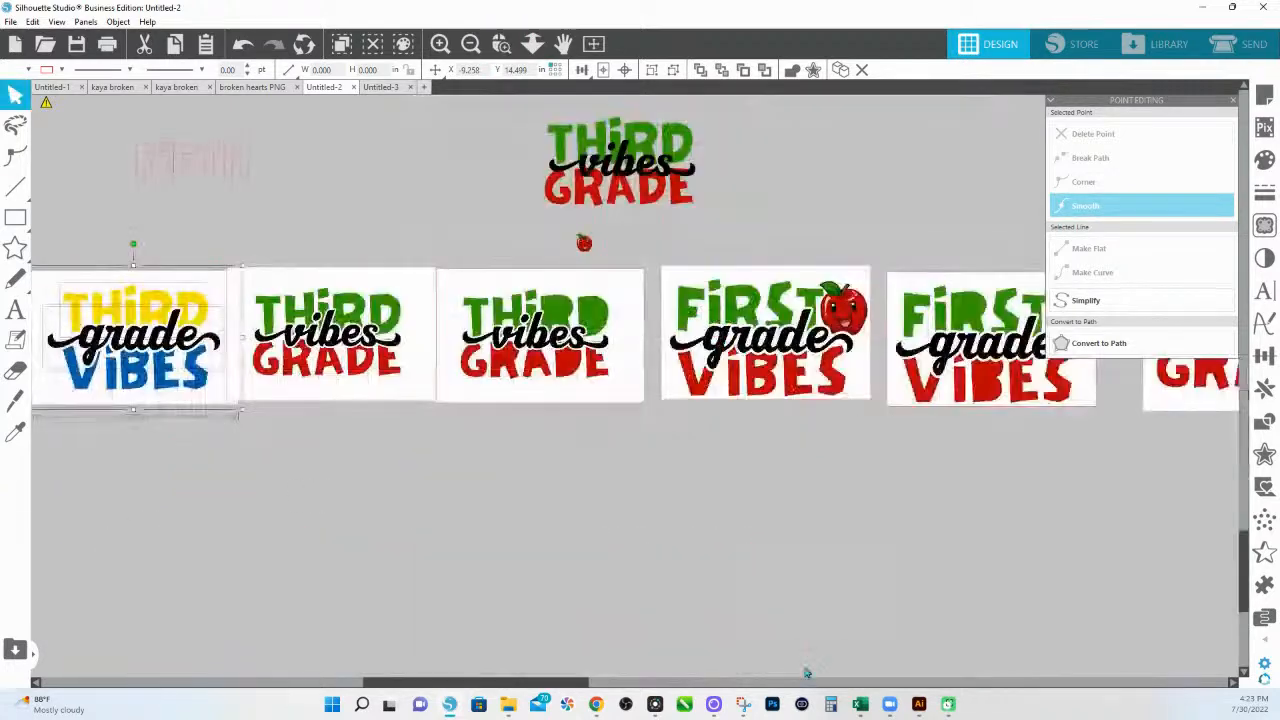
drag(560, 506, 749, 526)
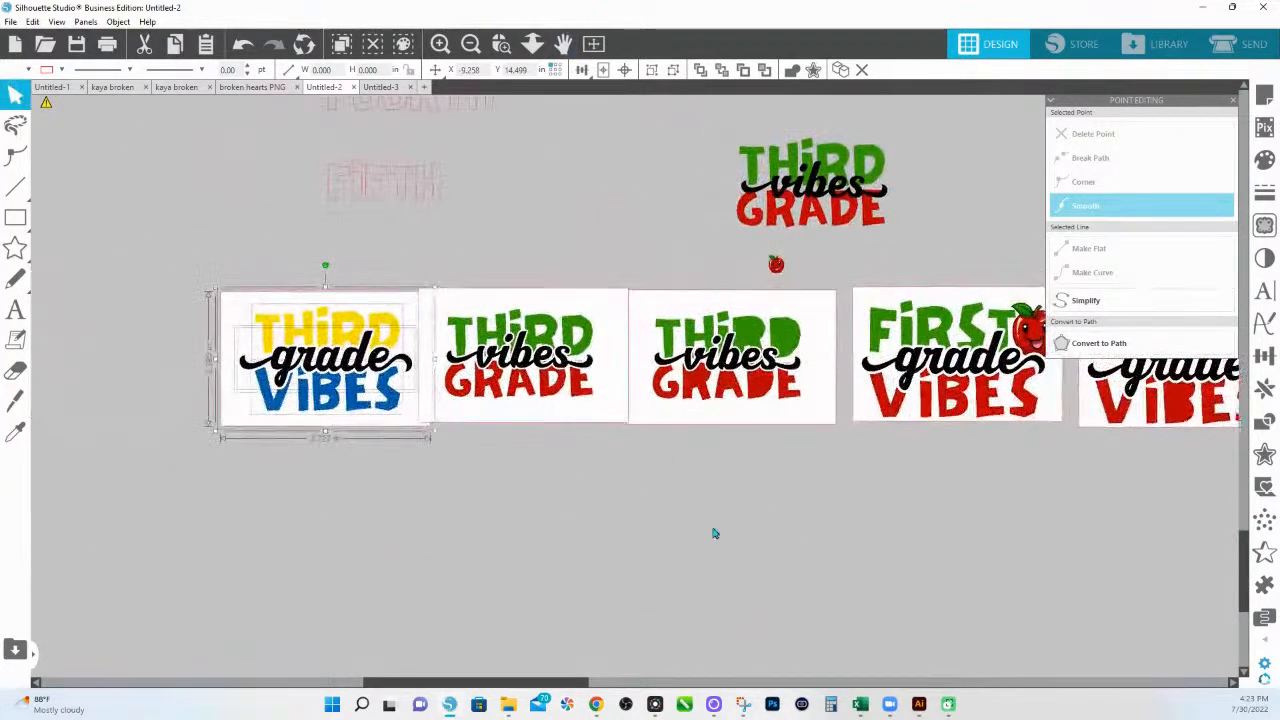
click(393, 262)
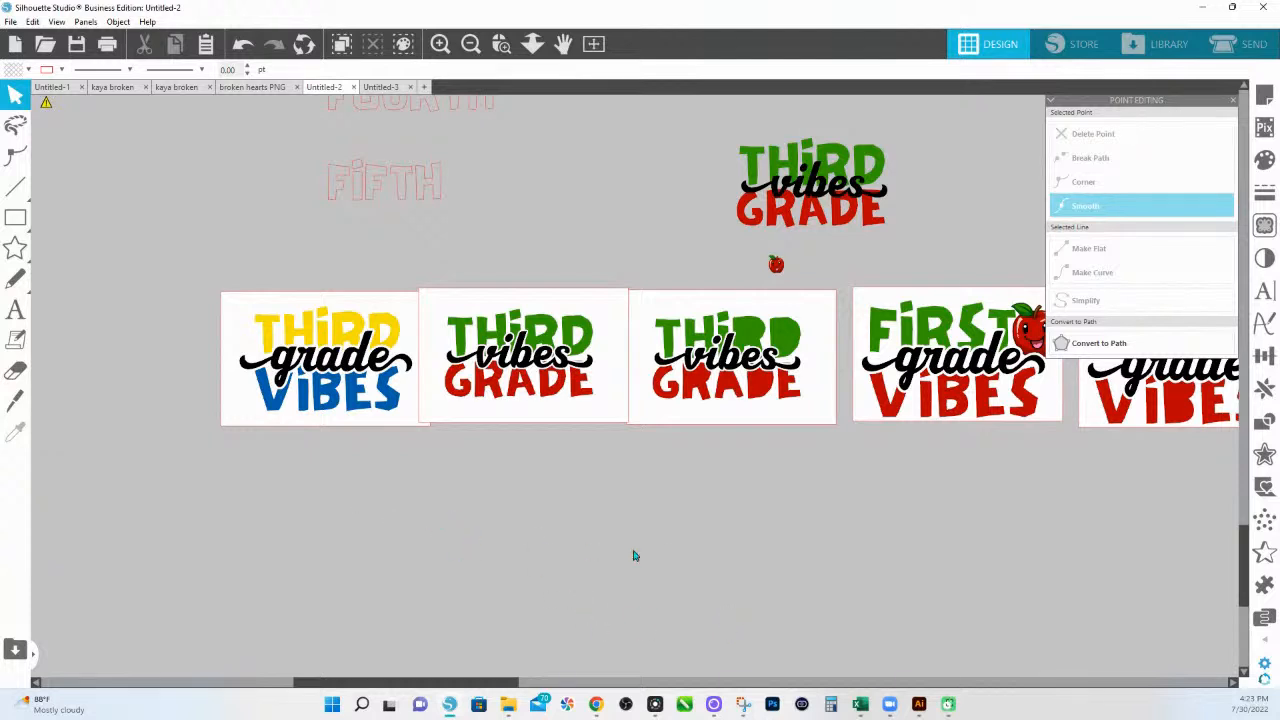
Pull the yellow THIRD off the yellow-and-blue design and set it aside in empty space
drag(1029, 491, 817, 497)
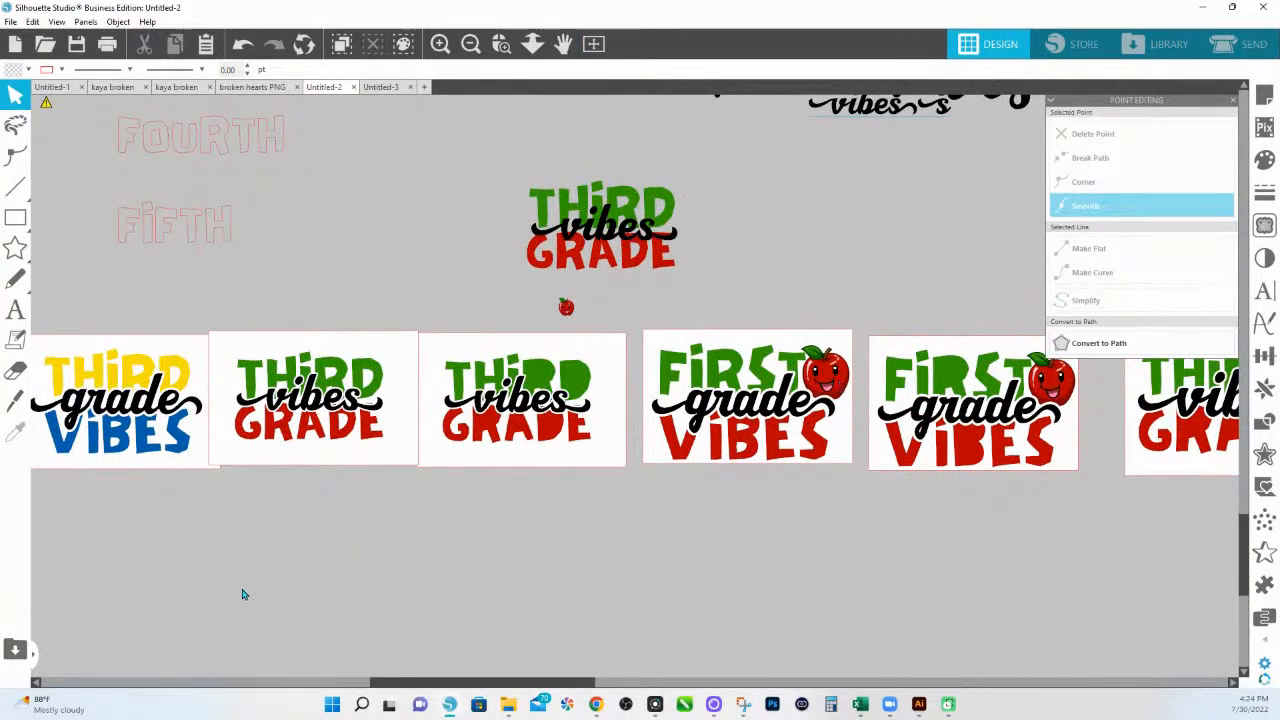
drag(213, 543, 608, 594)
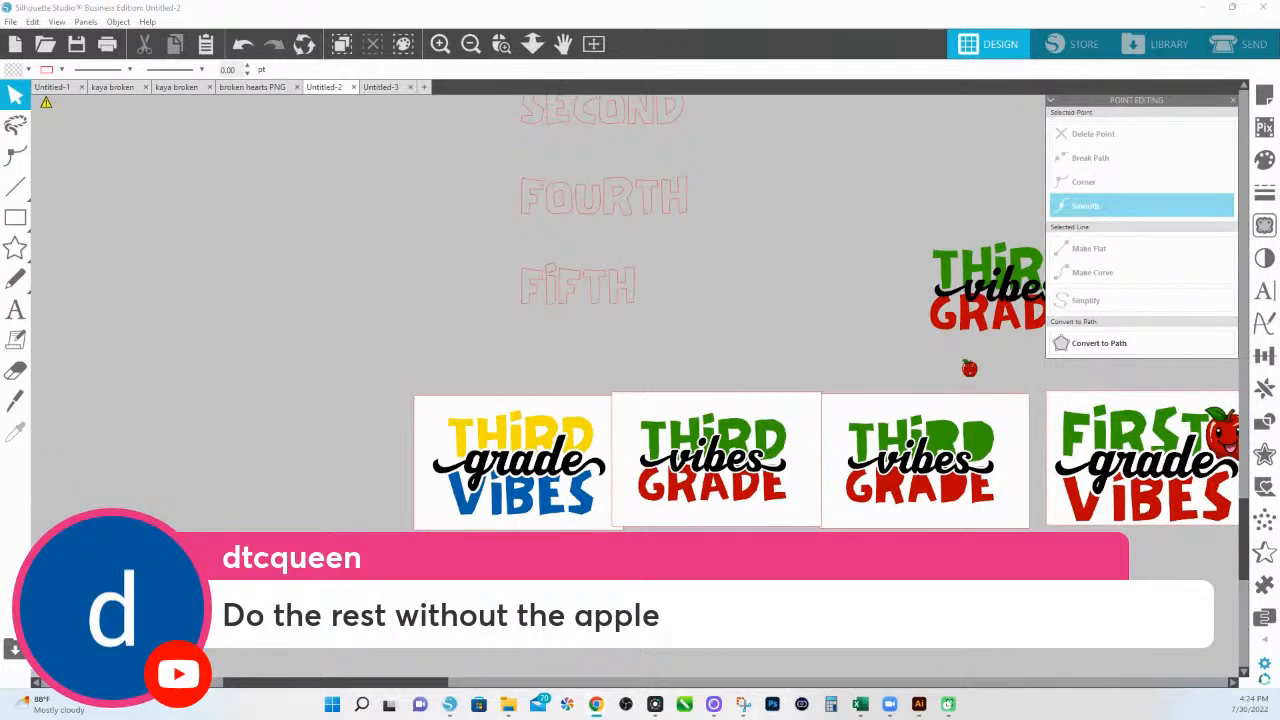
click(546, 425)
drag(546, 425, 400, 183)
Duplicate the outlined grade-name text block and delete every word except FOURTH from the copy
click(564, 198)
drag(564, 198, 606, 236)
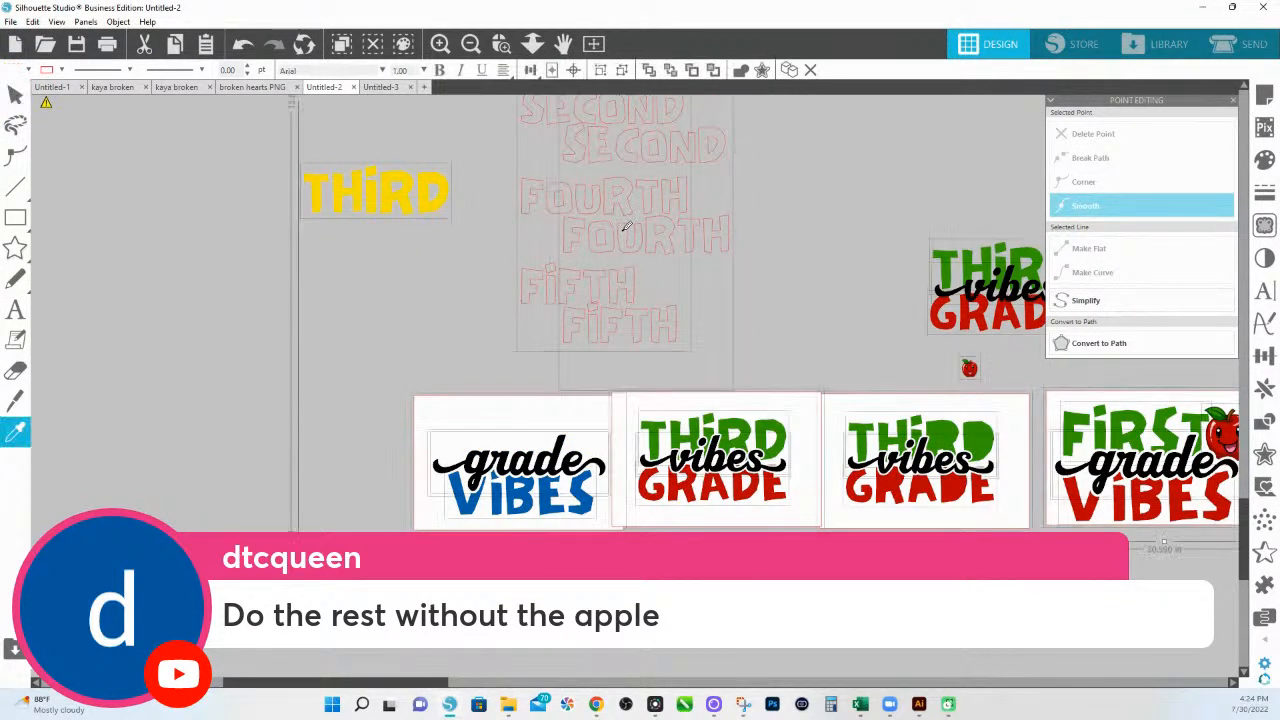
click(800, 291)
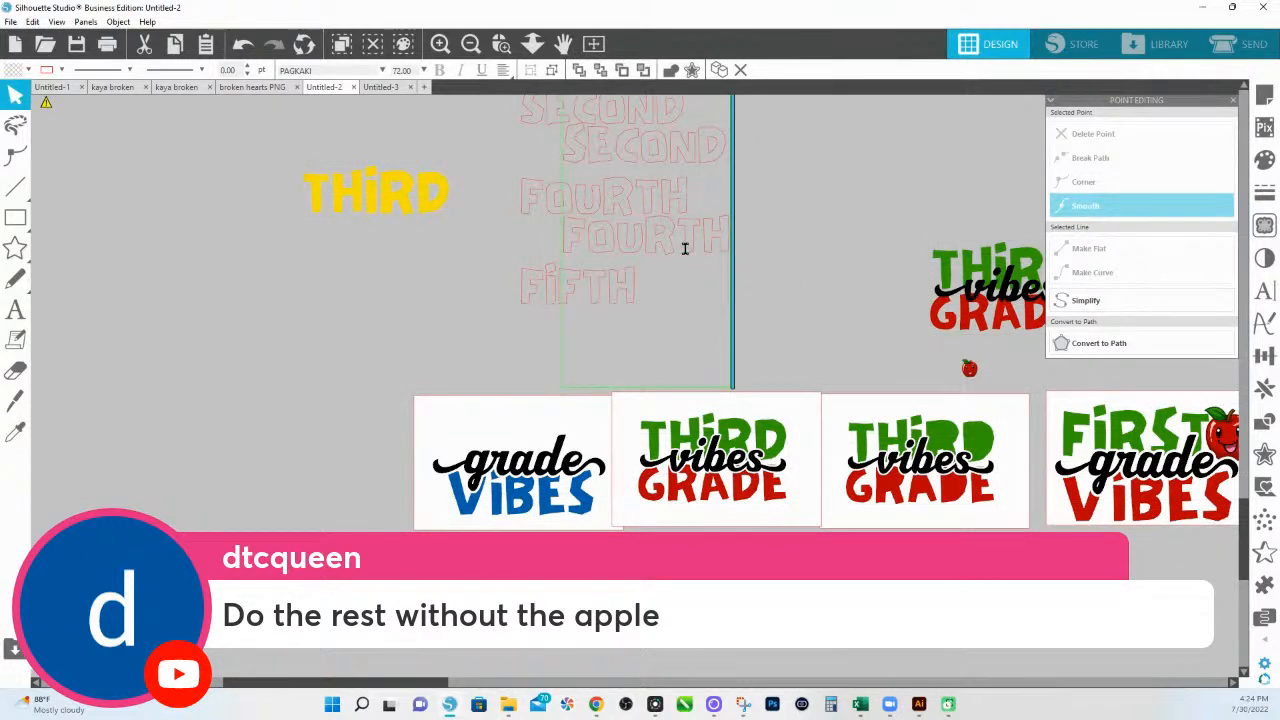
drag(746, 263, 849, 294)
double_click(849, 294)
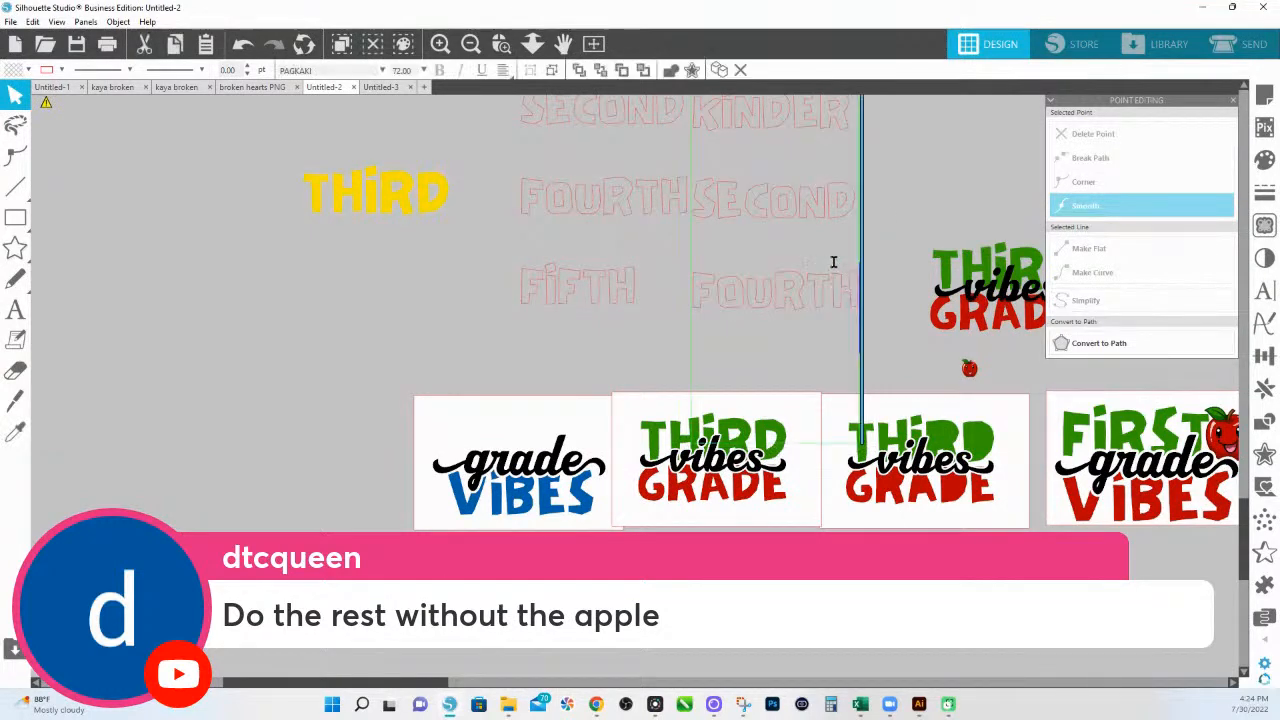
drag(779, 250, 643, 174)
click(871, 263)
double_click(803, 270)
key(Delete)
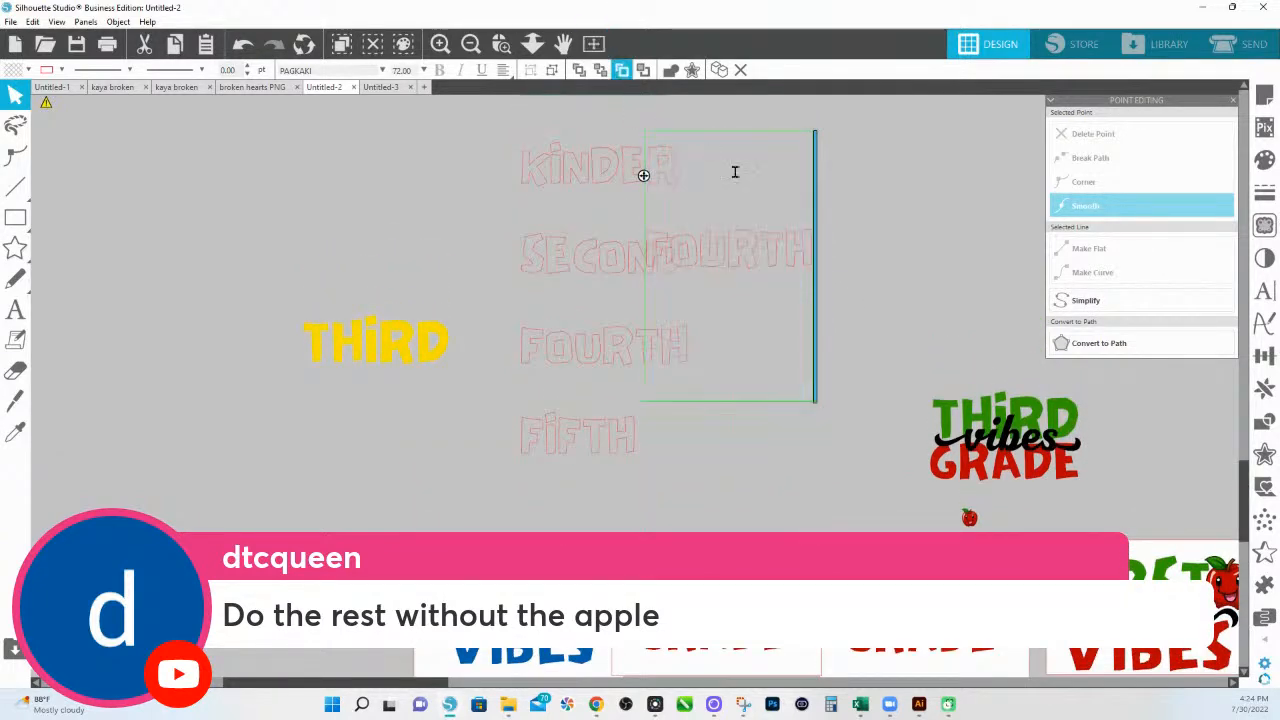
Convert the copied FOURTH text to a path and place it above the grade script on the design missing its top word
click(880, 346)
drag(783, 257, 767, 374)
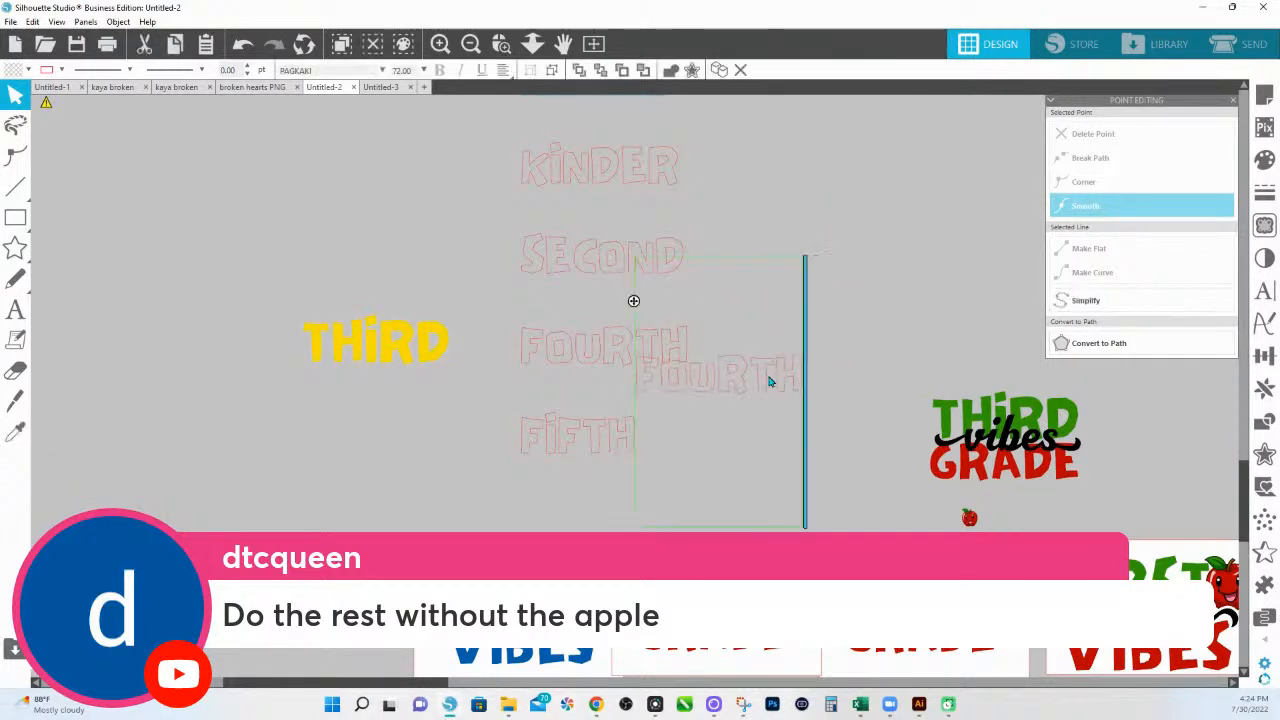
right_click(768, 374)
click(703, 389)
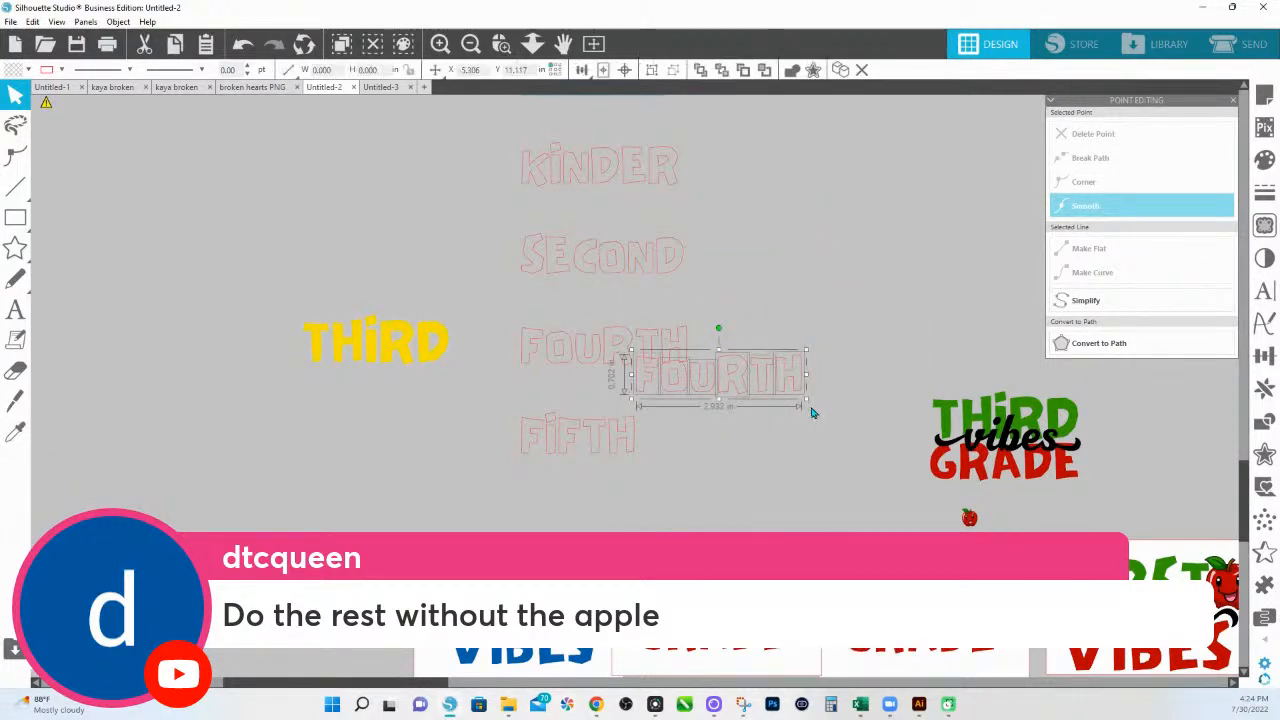
drag(766, 389, 590, 540)
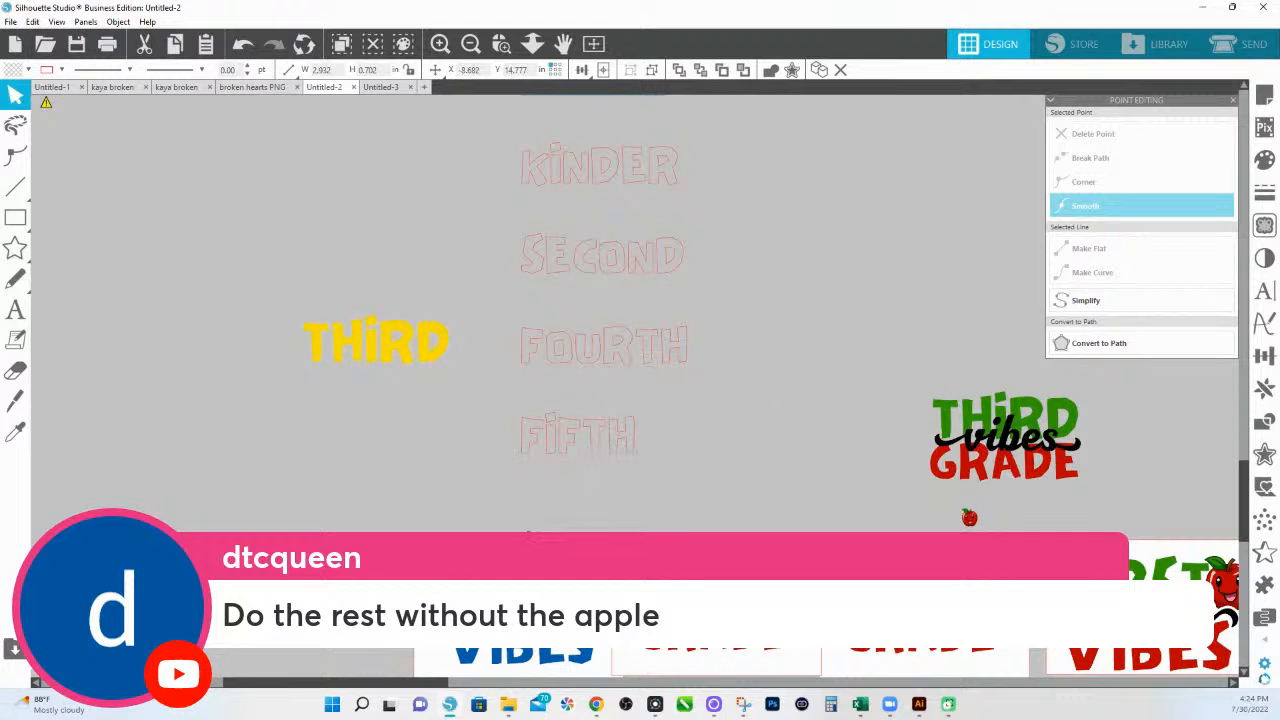
Fill FOURTH with the yellow sampled from THIRD and shift the whole design clear of its neighbour
click(391, 350)
scroll(548, 504, down, 1)
click(503, 527)
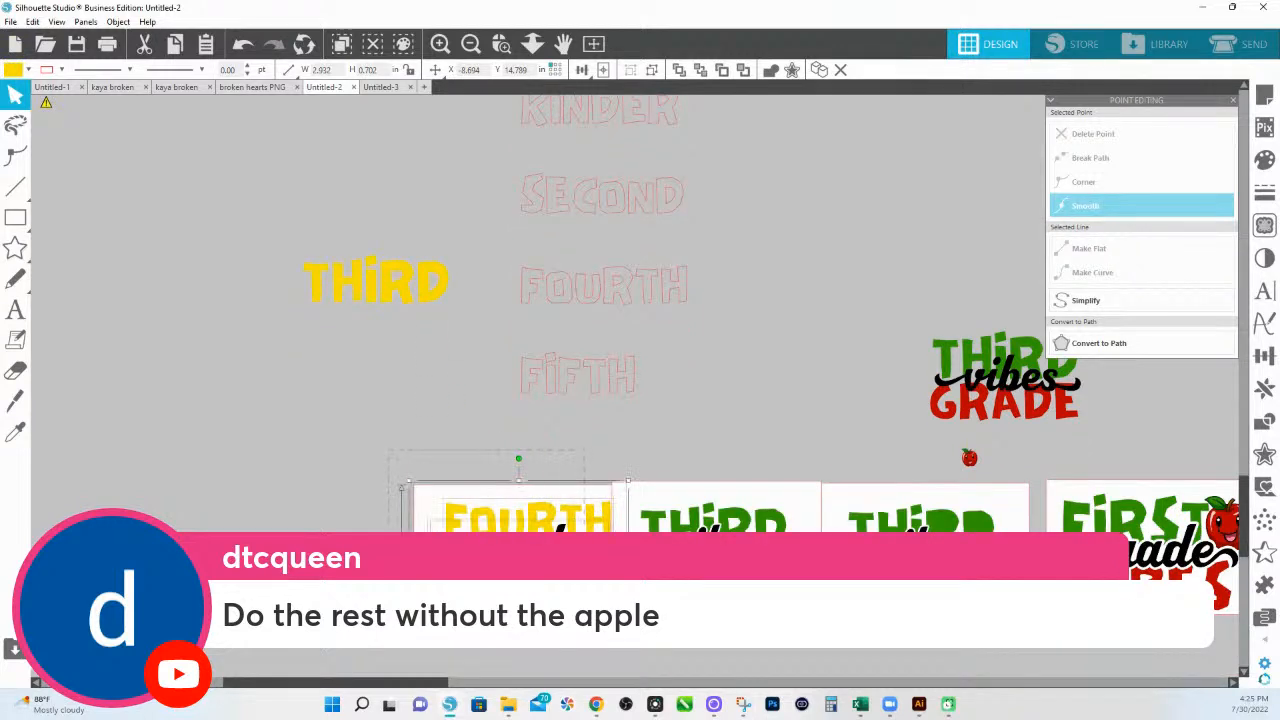
drag(503, 527, 468, 527)
click(480, 449)
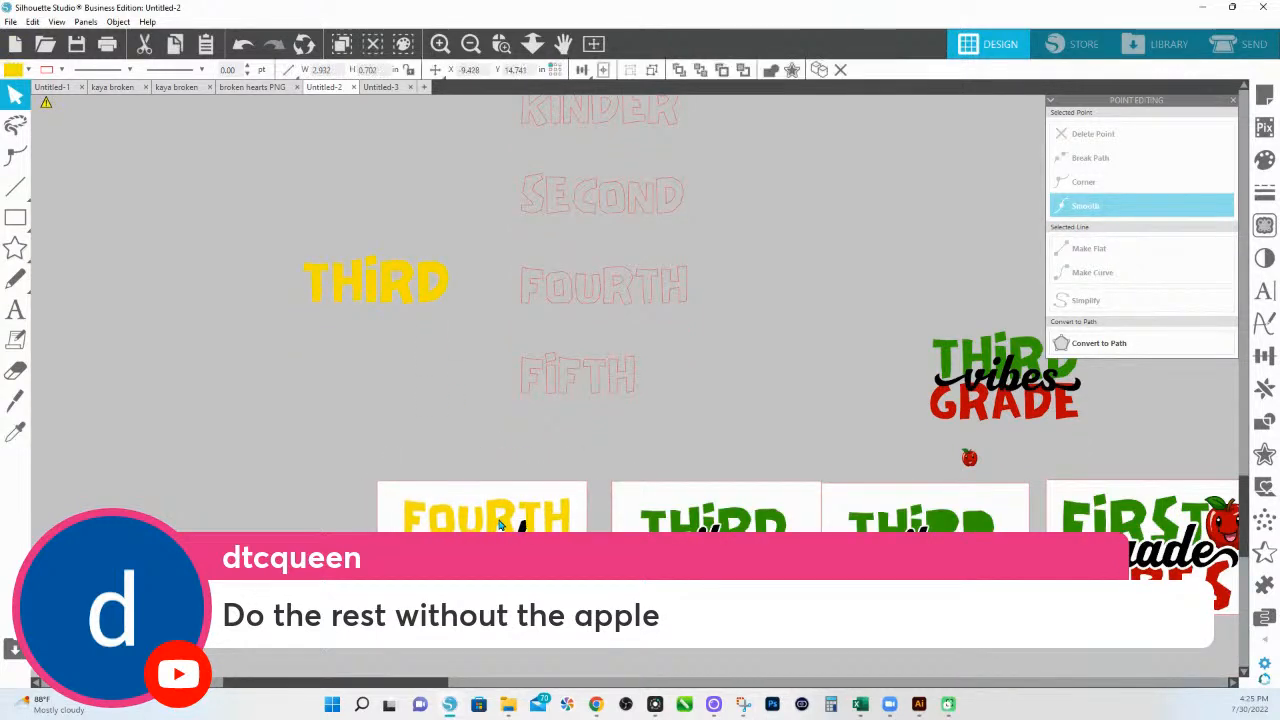
Send the yellow FOURTH and its white card to the back, and enlarge FOURTH to about 3.13 in wide
click(503, 516)
right_click(507, 513)
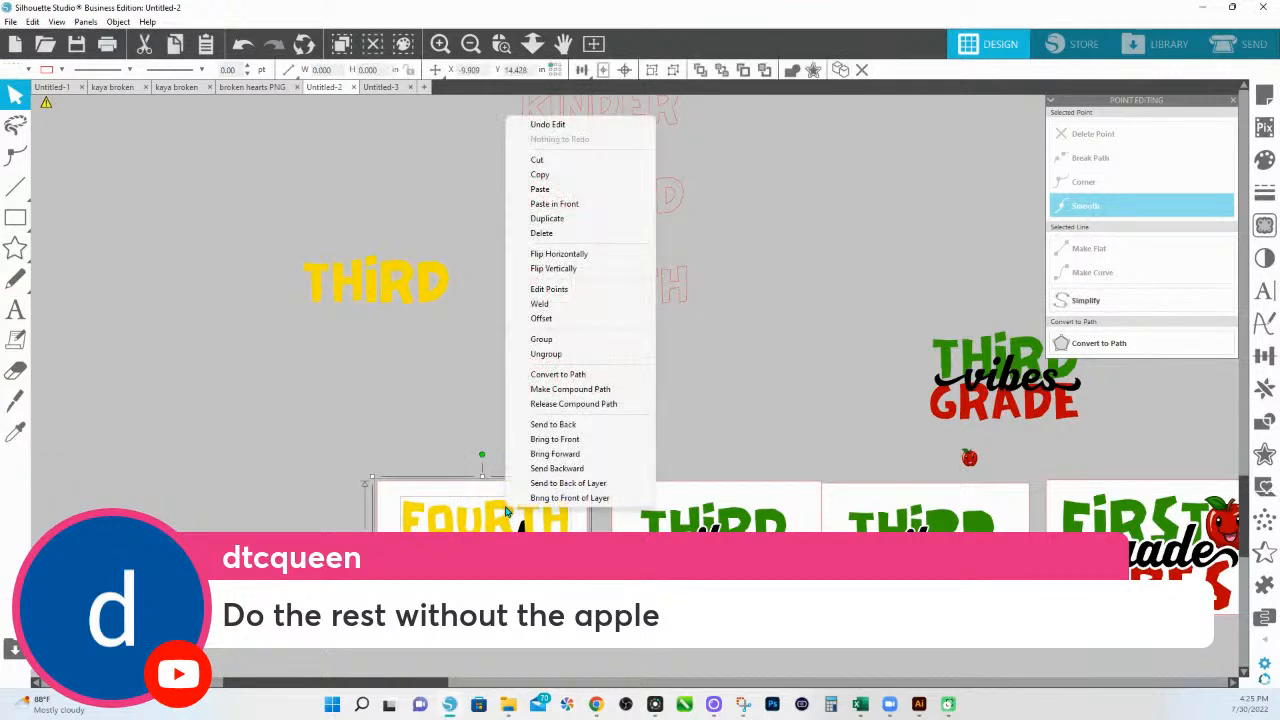
click(553, 424)
click(560, 528)
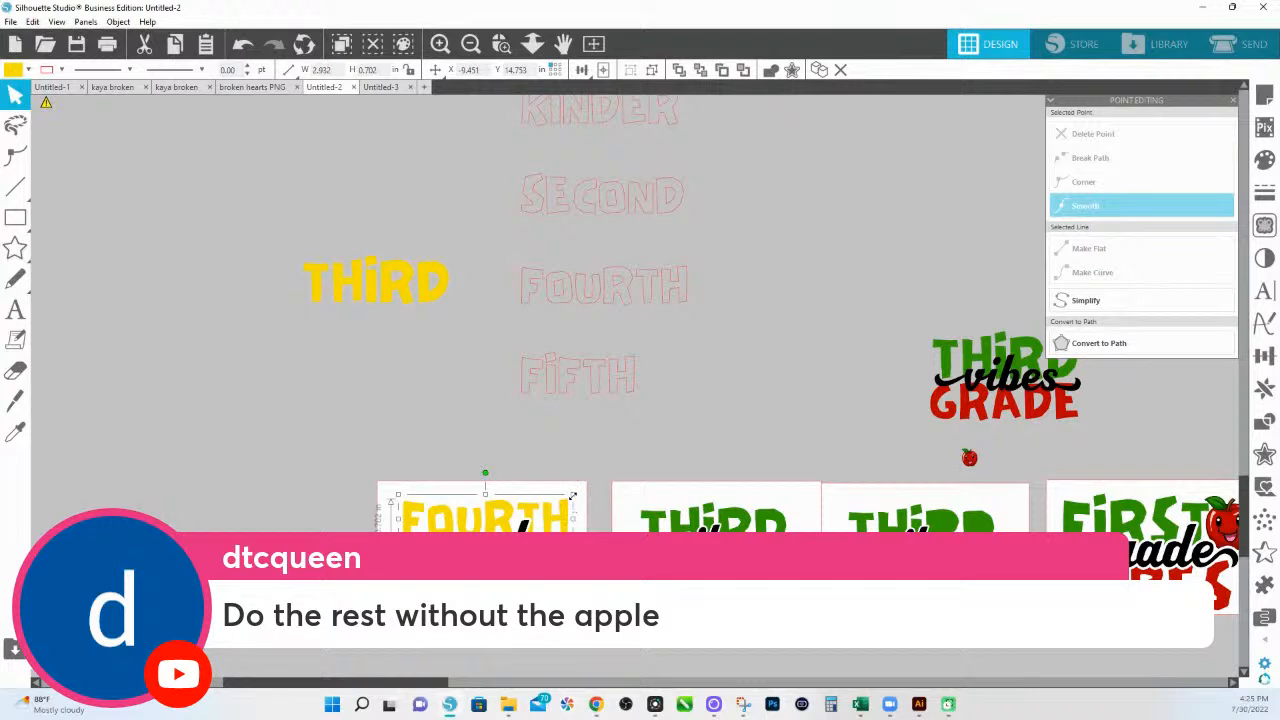
drag(572, 496, 576, 496)
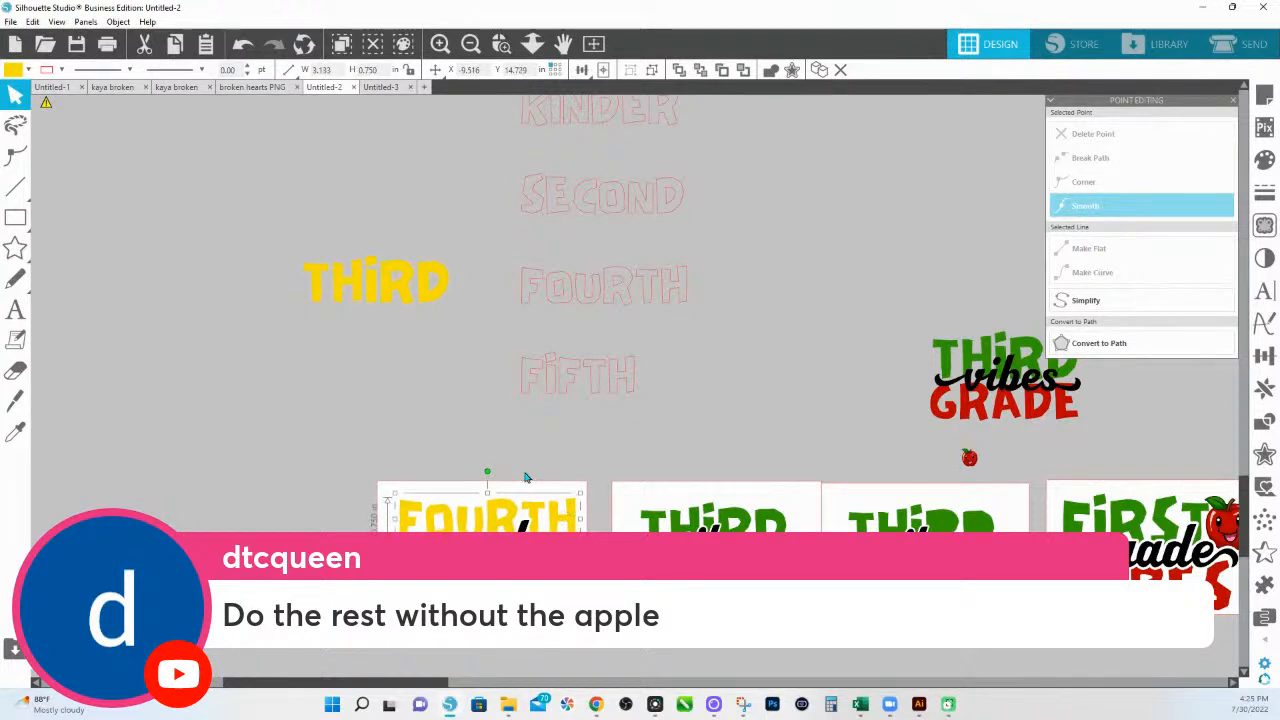
click(491, 464)
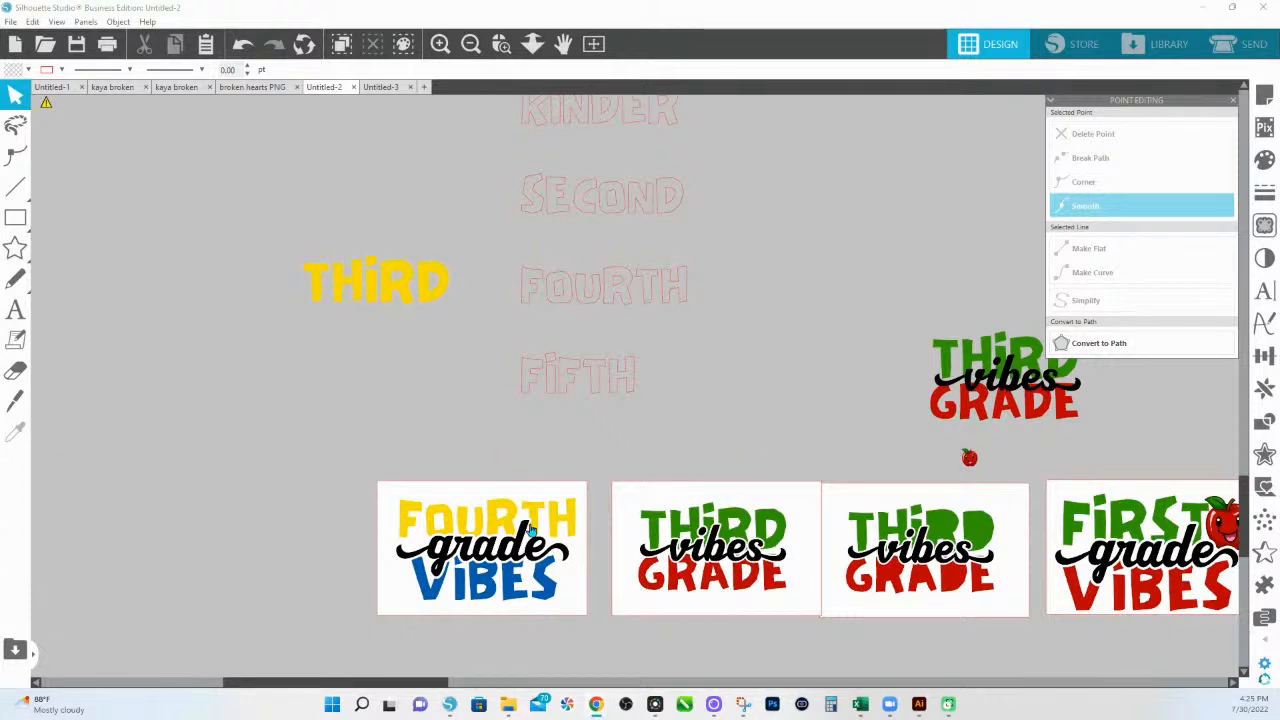
Duplicate the green-and-red Third vibes Grade design to the far side of the Fourth design and pull the green THIRD off the copy
click(540, 590)
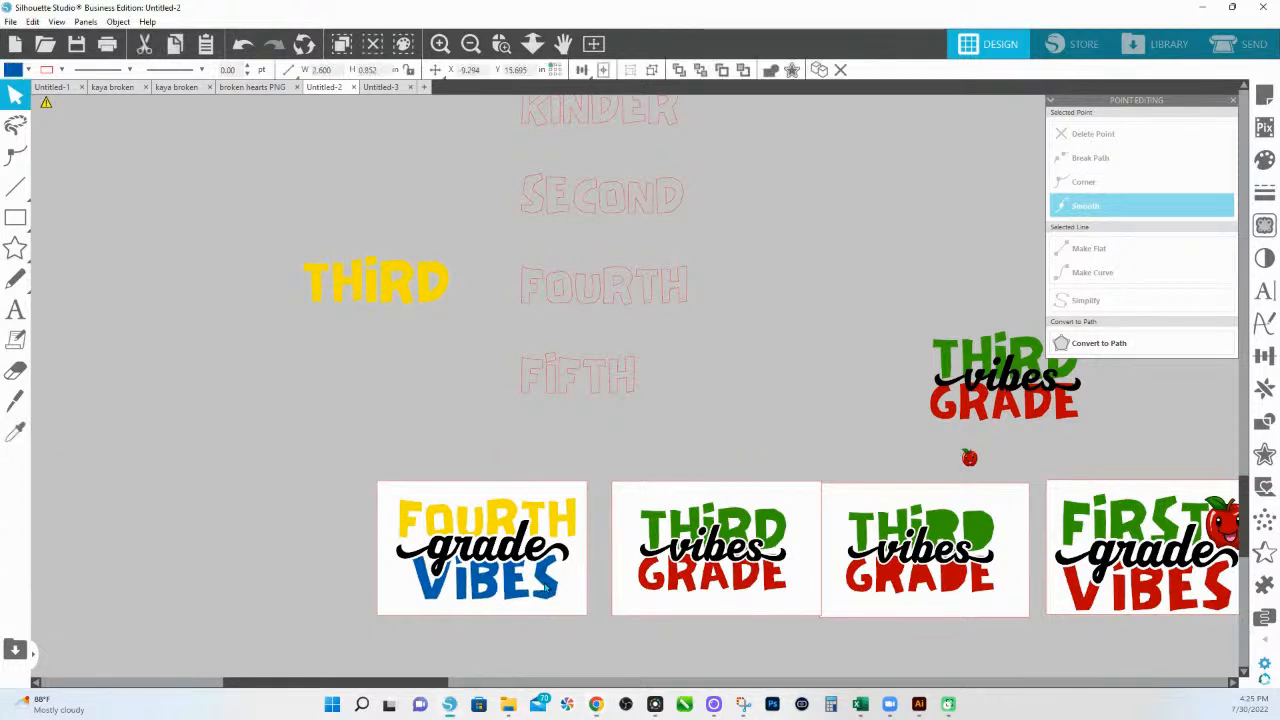
click(770, 592)
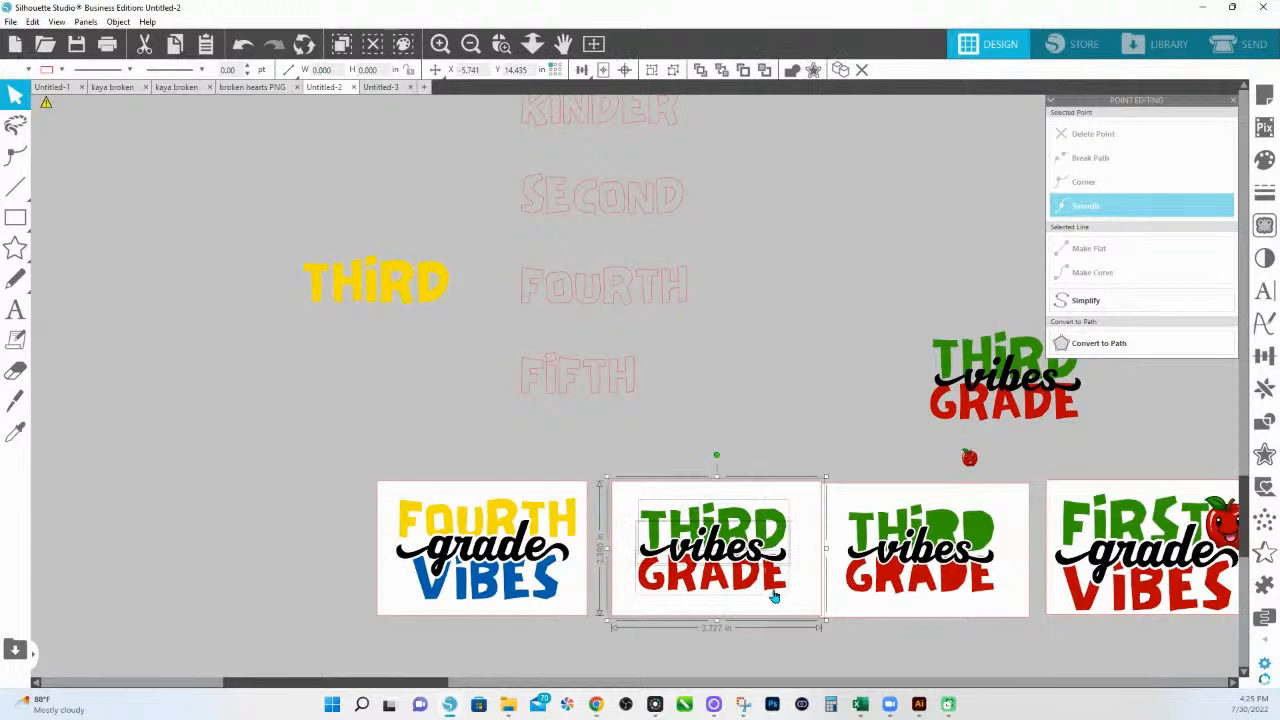
drag(780, 592, 301, 582)
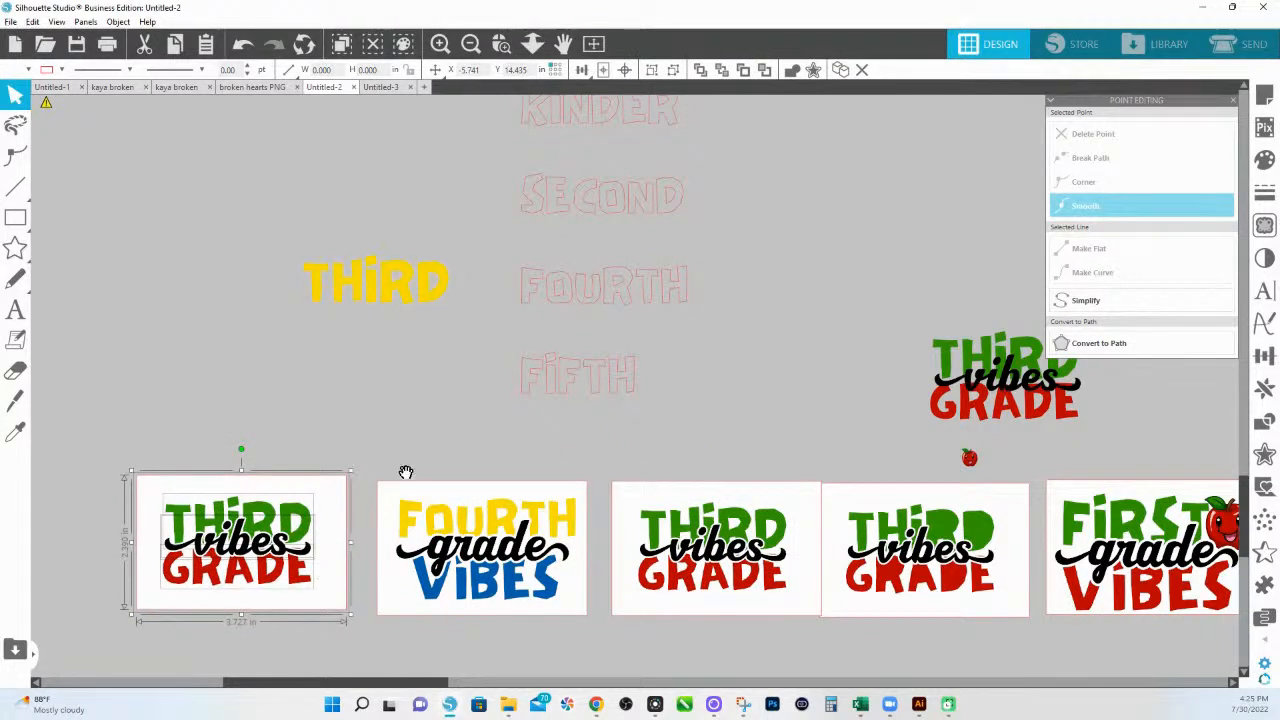
drag(403, 477, 691, 494)
click(600, 556)
drag(590, 550, 537, 361)
Copy the yellow FOURTH onto the vibes GRADE card and send it with the card behind the vibes script
click(778, 546)
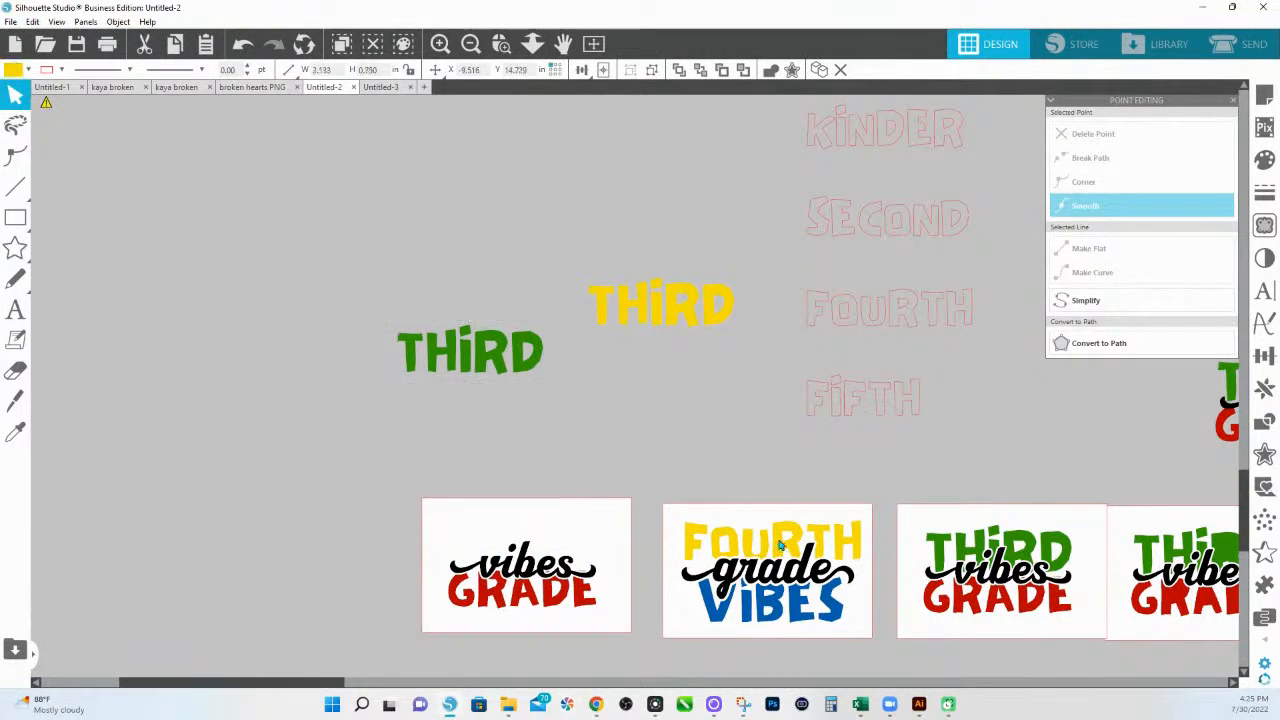
drag(778, 546, 535, 542)
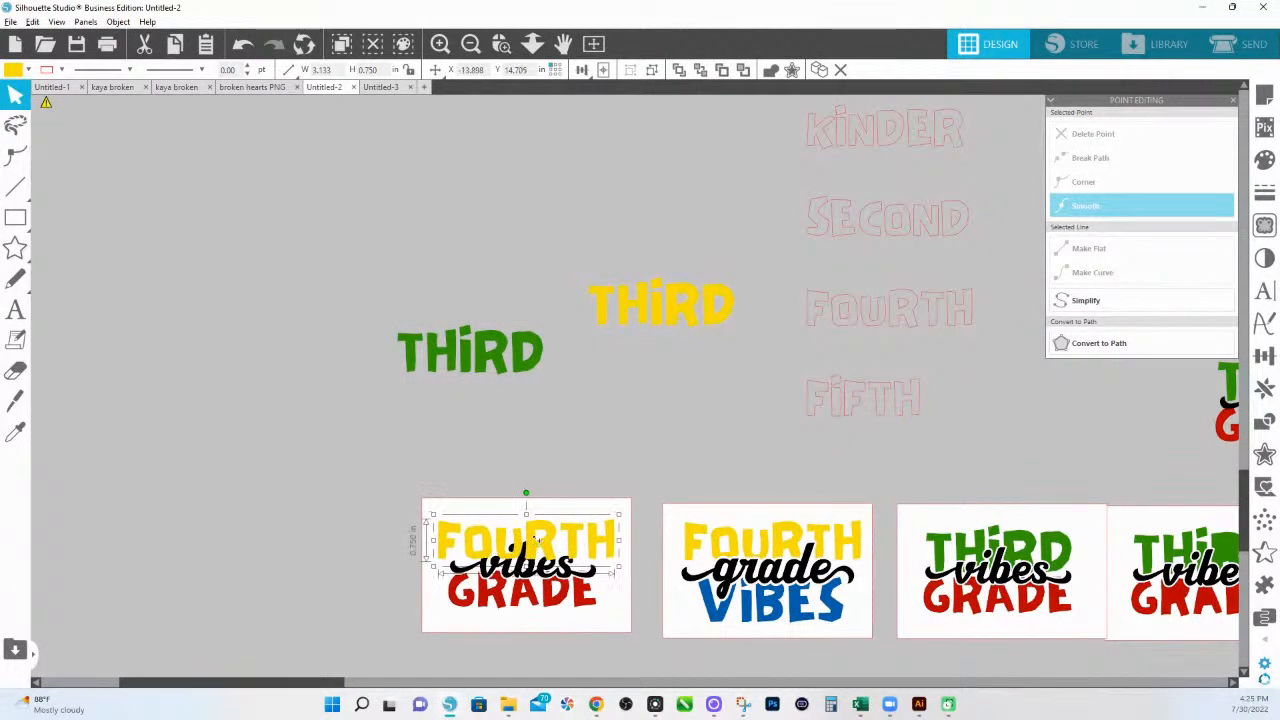
click(525, 488)
click(530, 515)
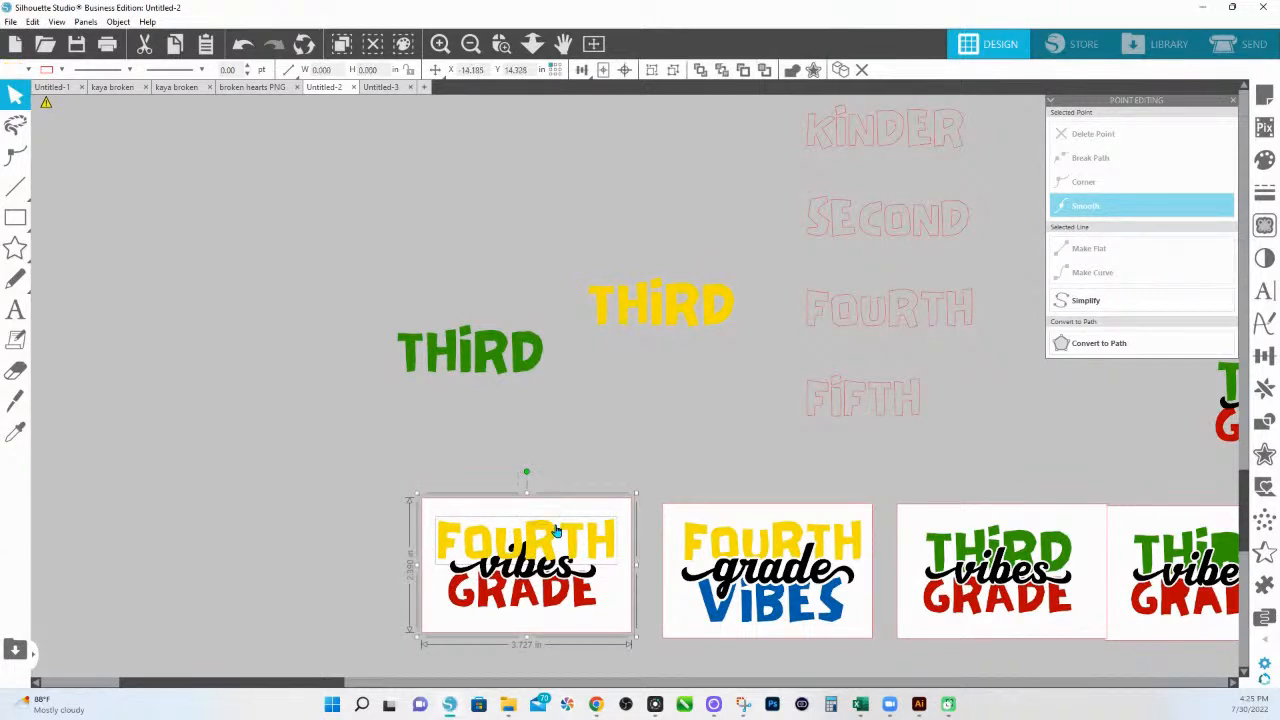
right_click(557, 531)
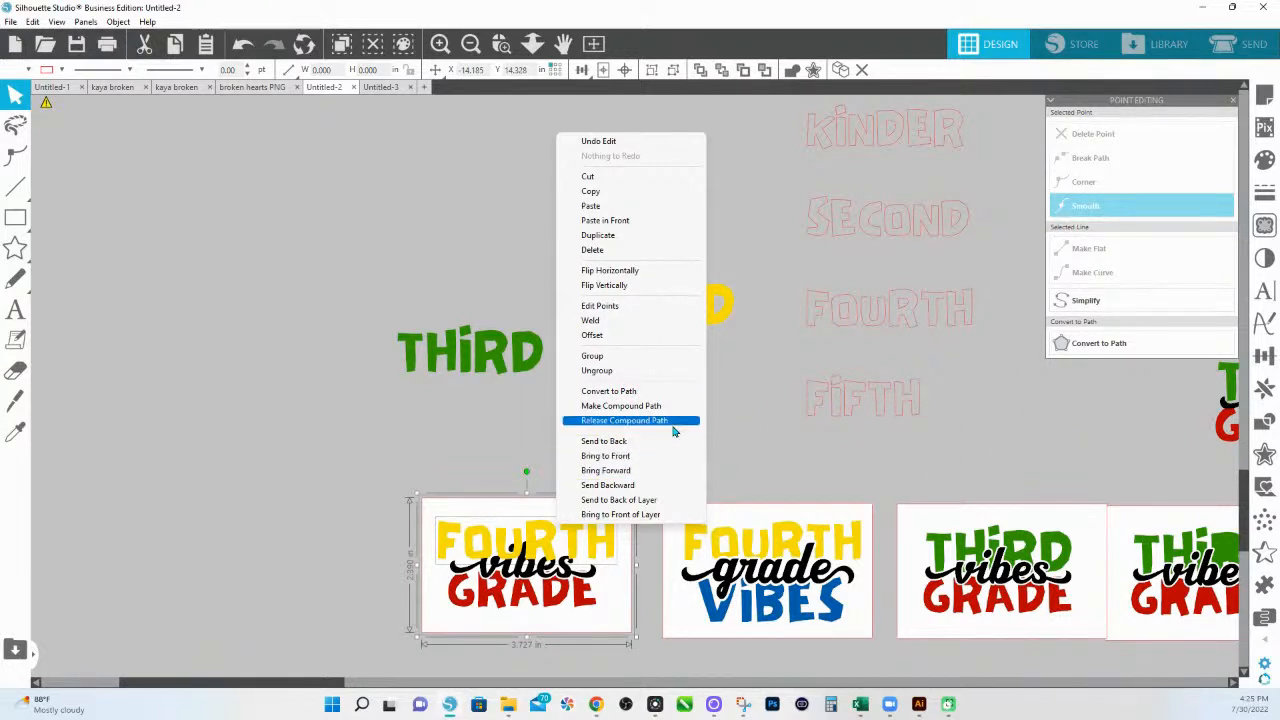
click(640, 441)
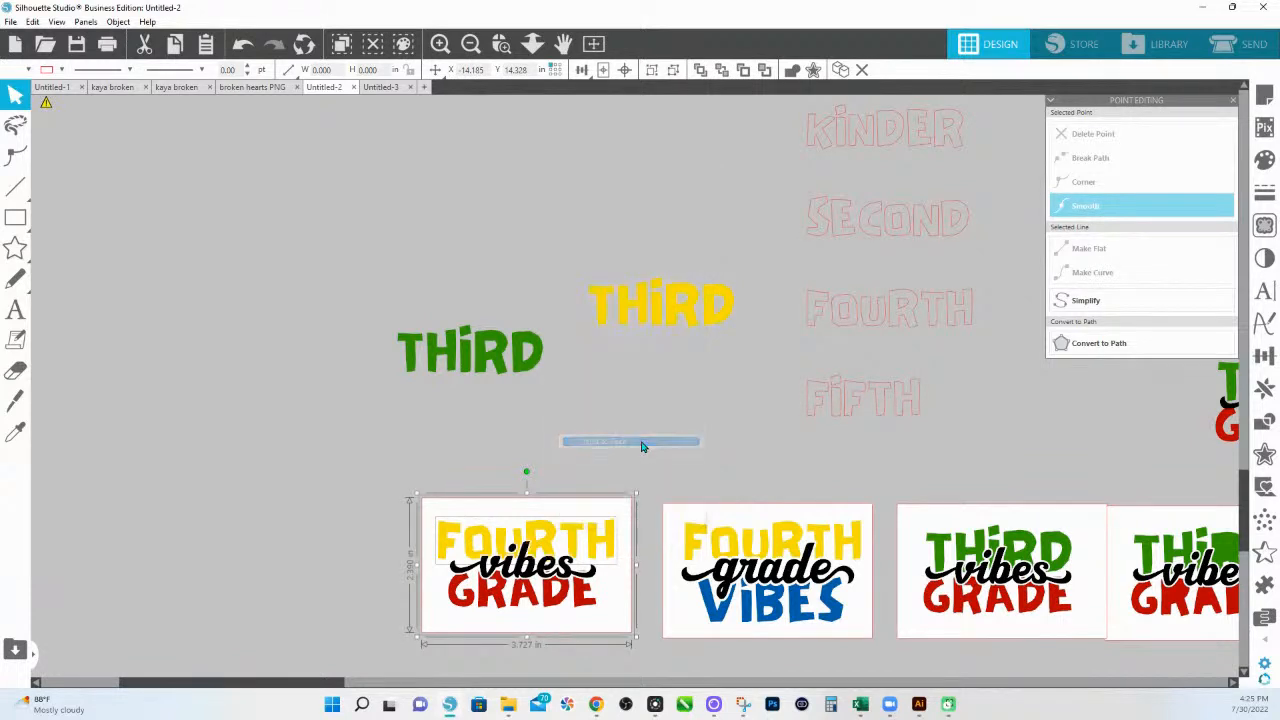
click(600, 480)
Fine-tune the yellow FOURTH's position above GRADE and shift the white card slightly to centre it behind the lettering
click(567, 547)
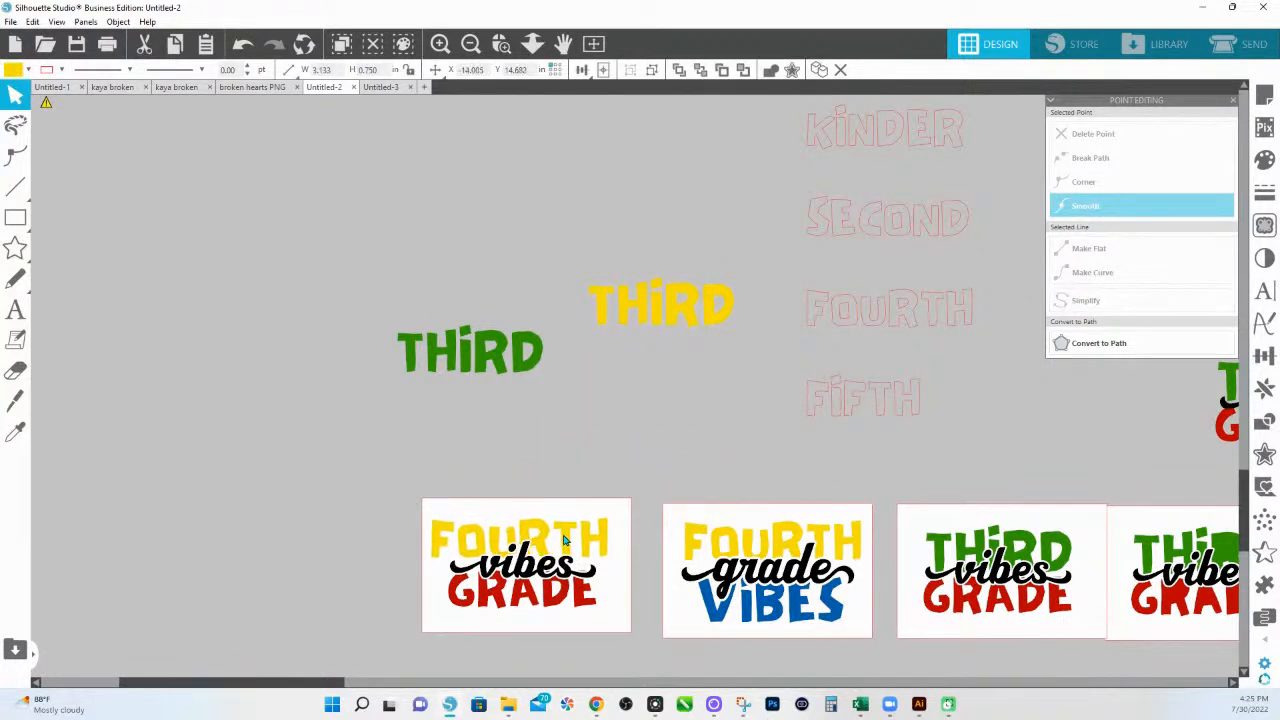
click(605, 458)
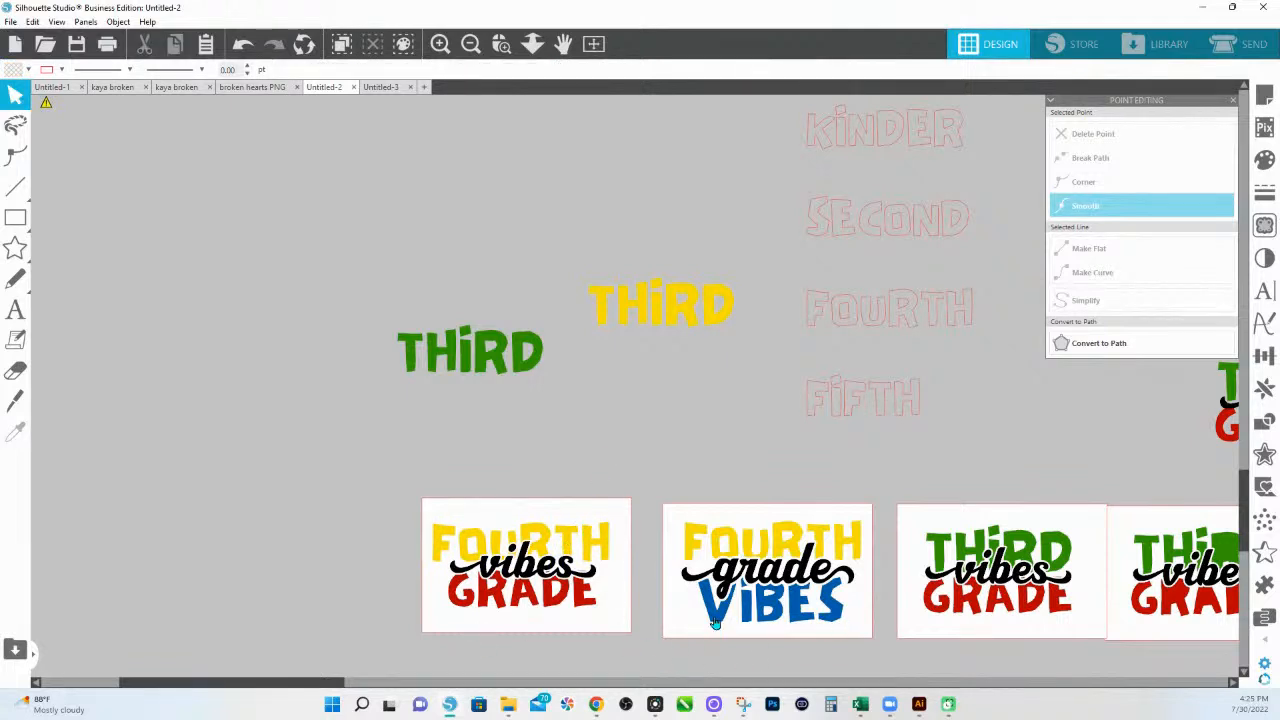
click(600, 553)
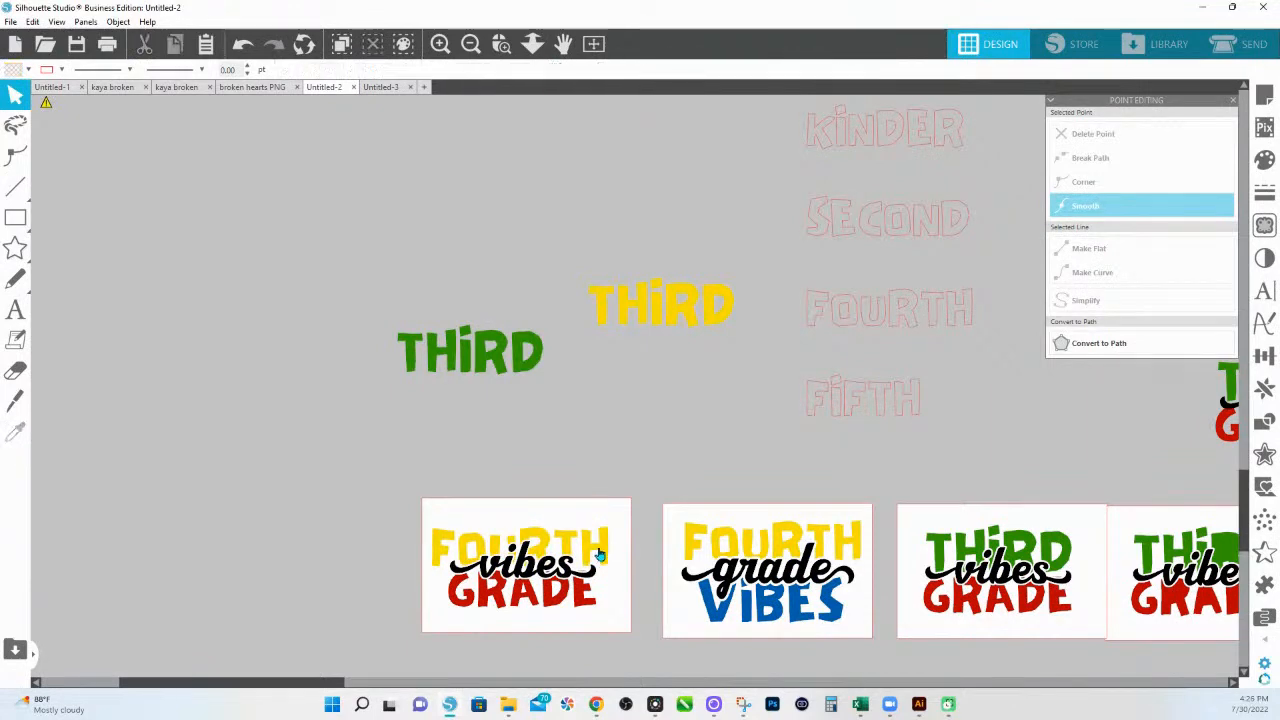
click(583, 597)
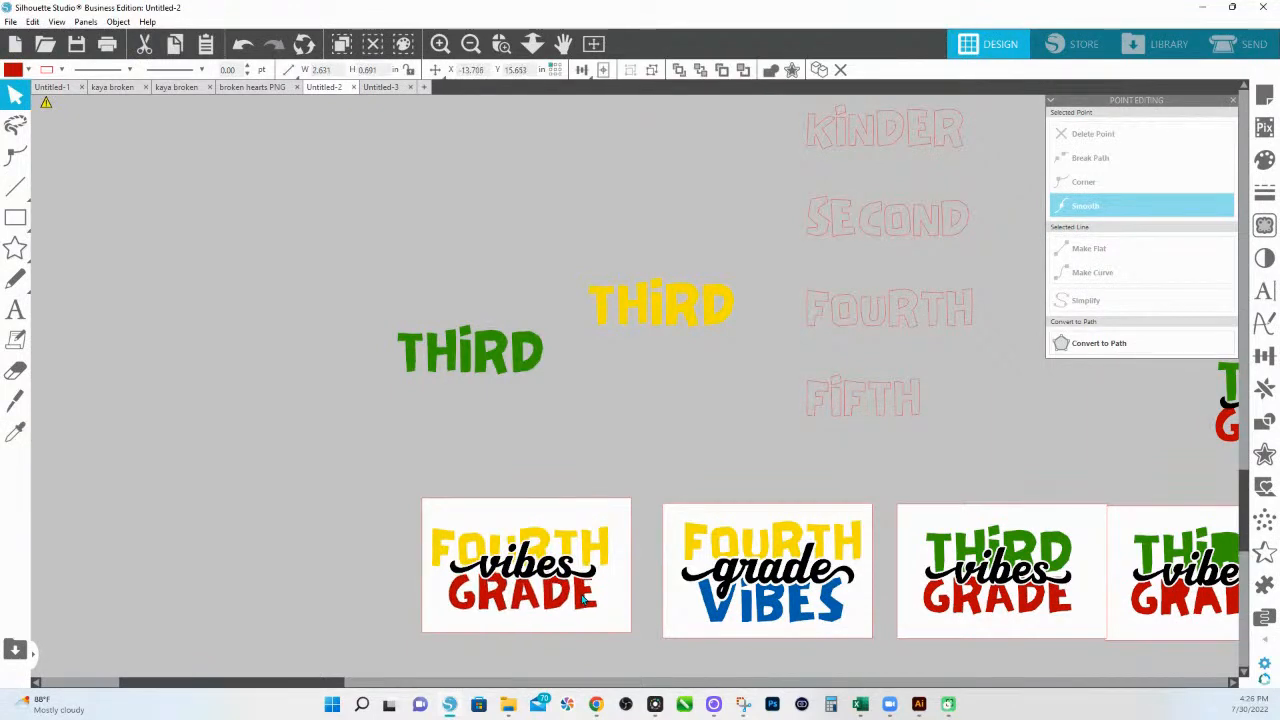
click(589, 555)
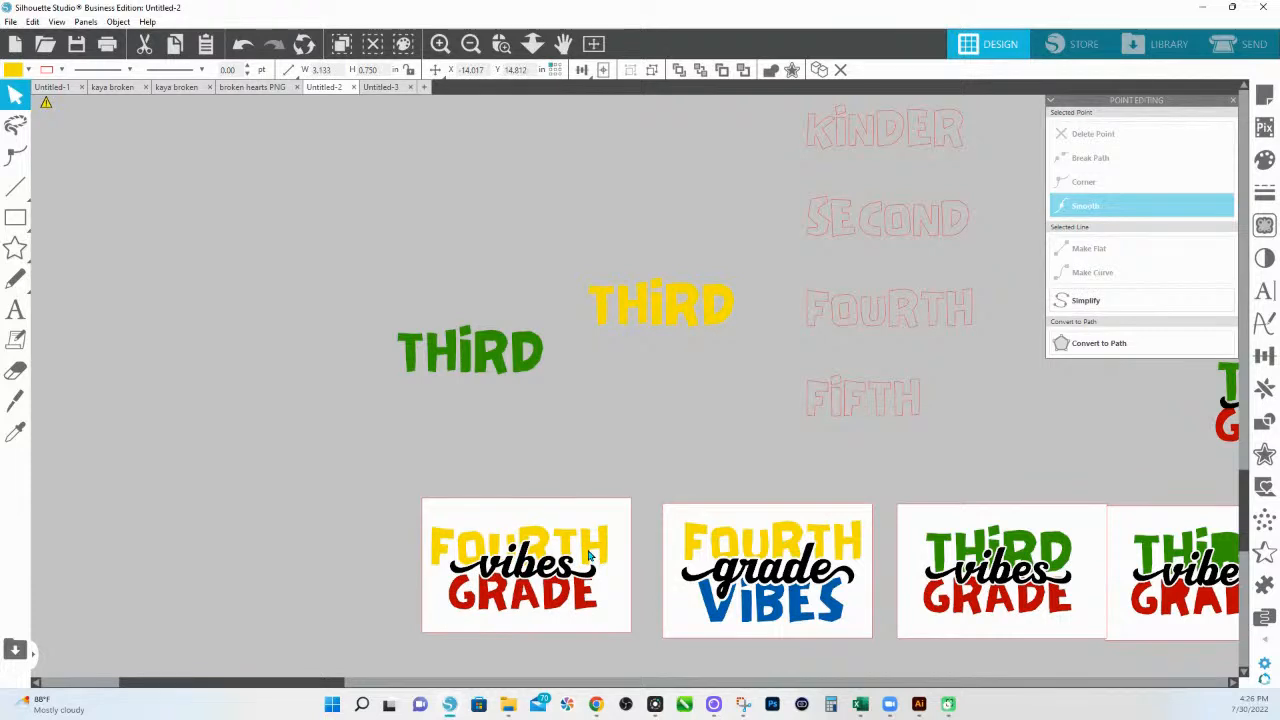
click(587, 462)
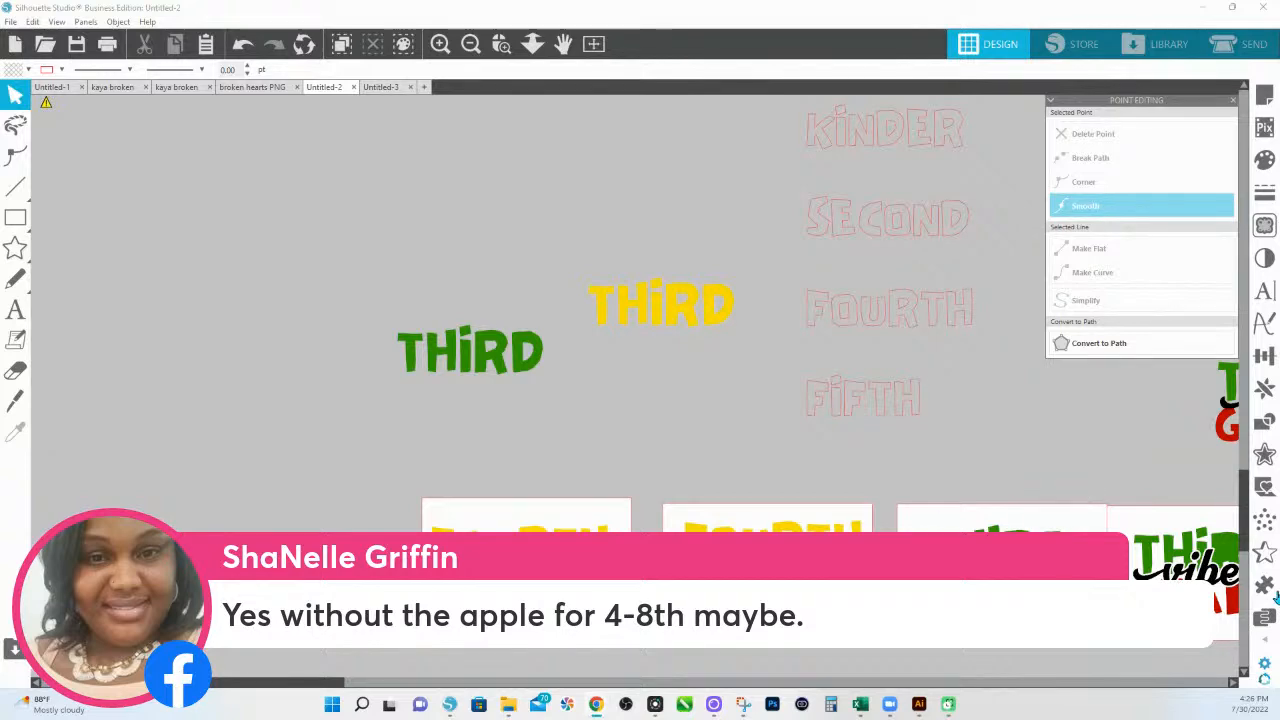
click(525, 560)
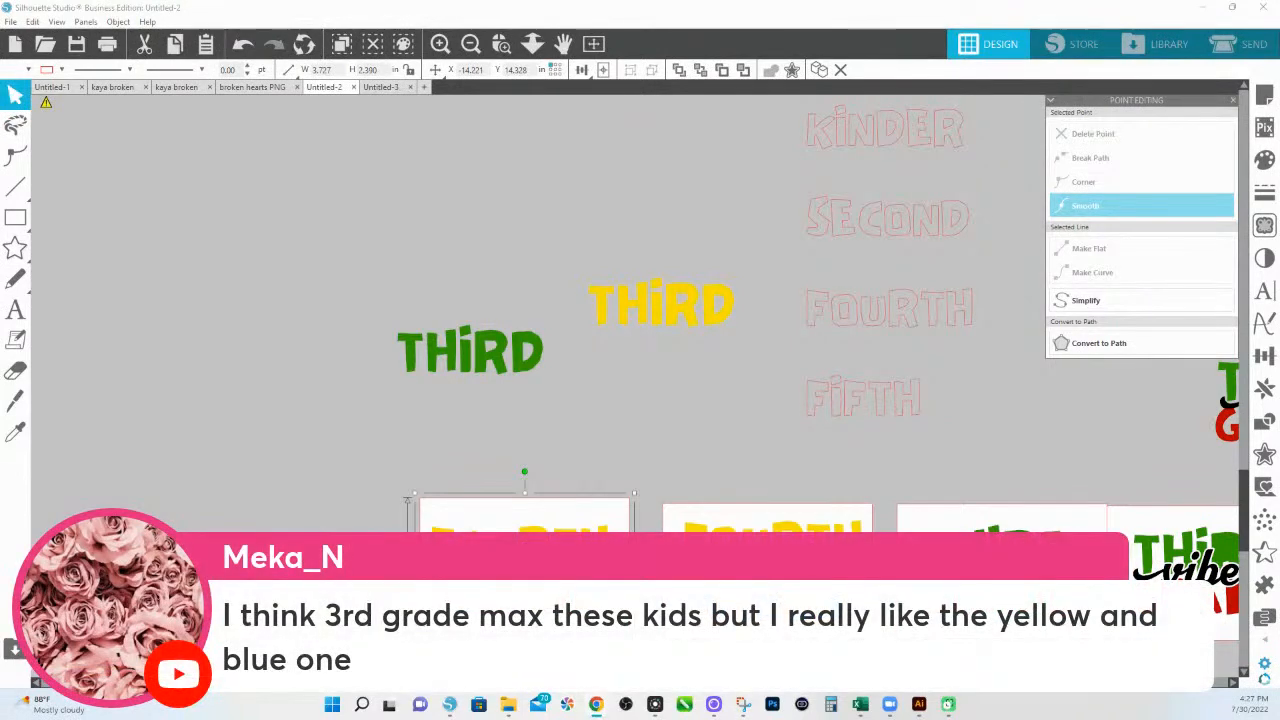
click(597, 458)
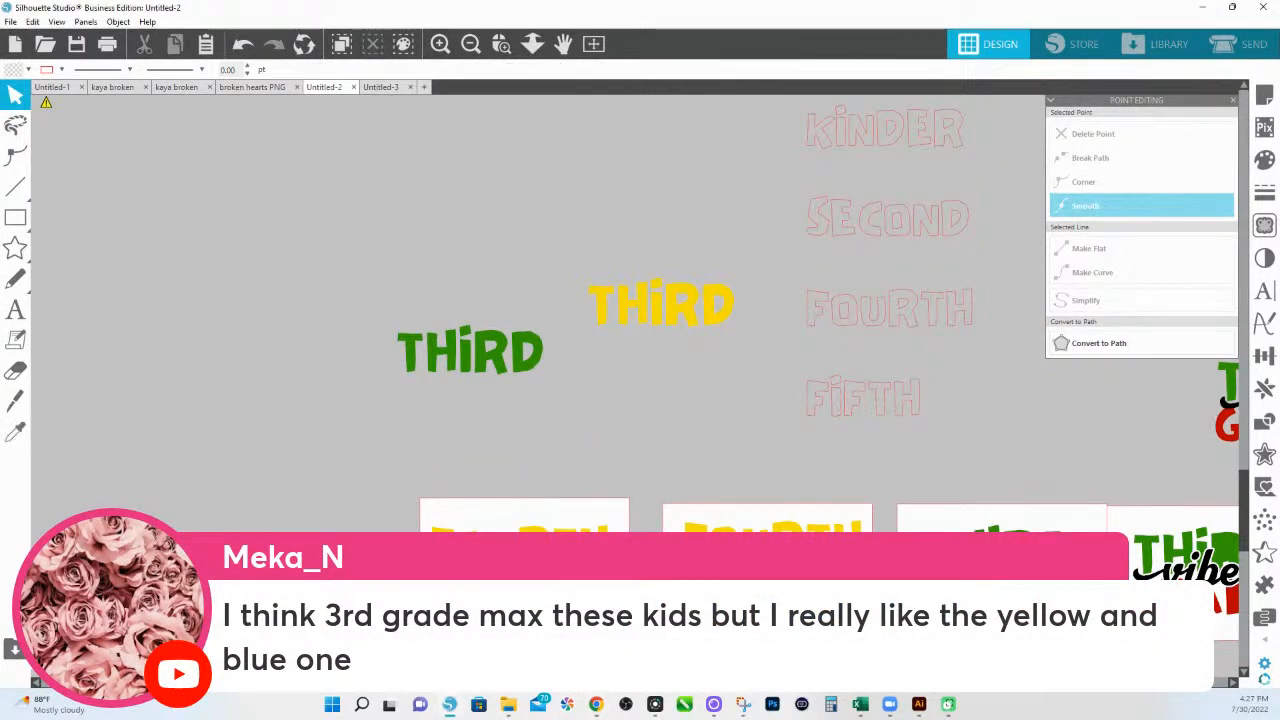
Compare the Fourth, Third and First grade designs along the row of white cards
click(520, 518)
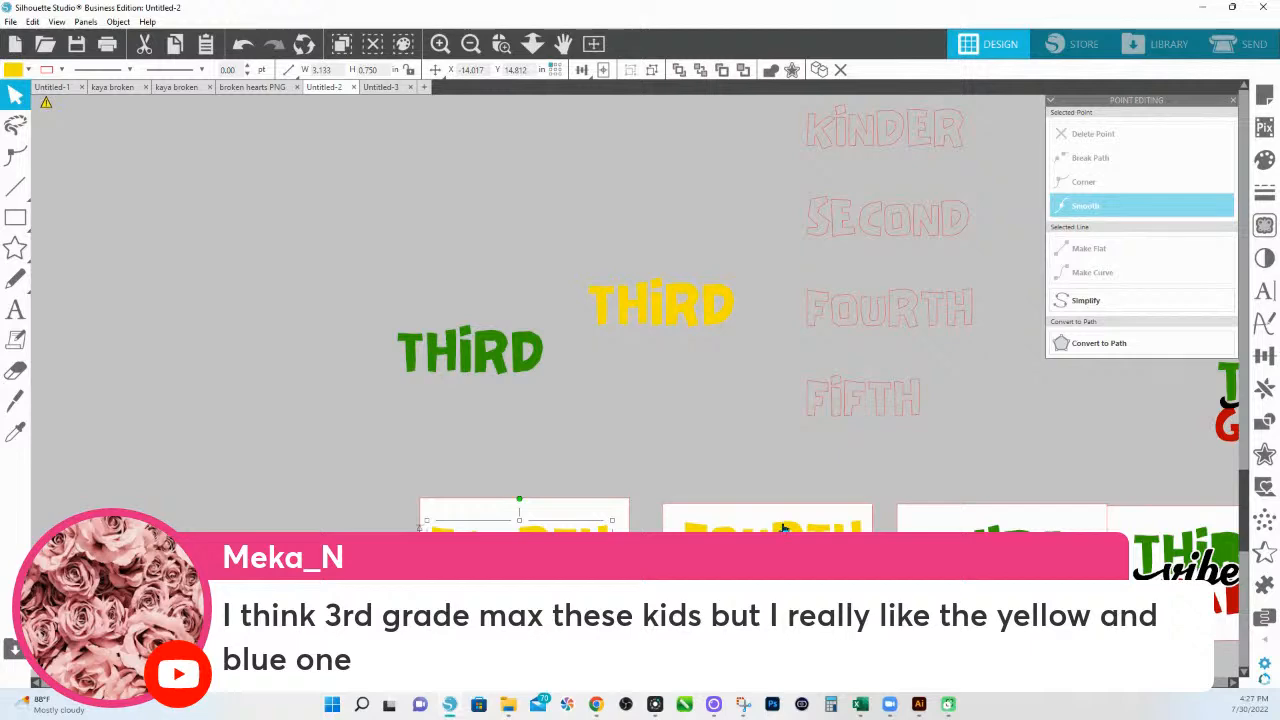
click(523, 590)
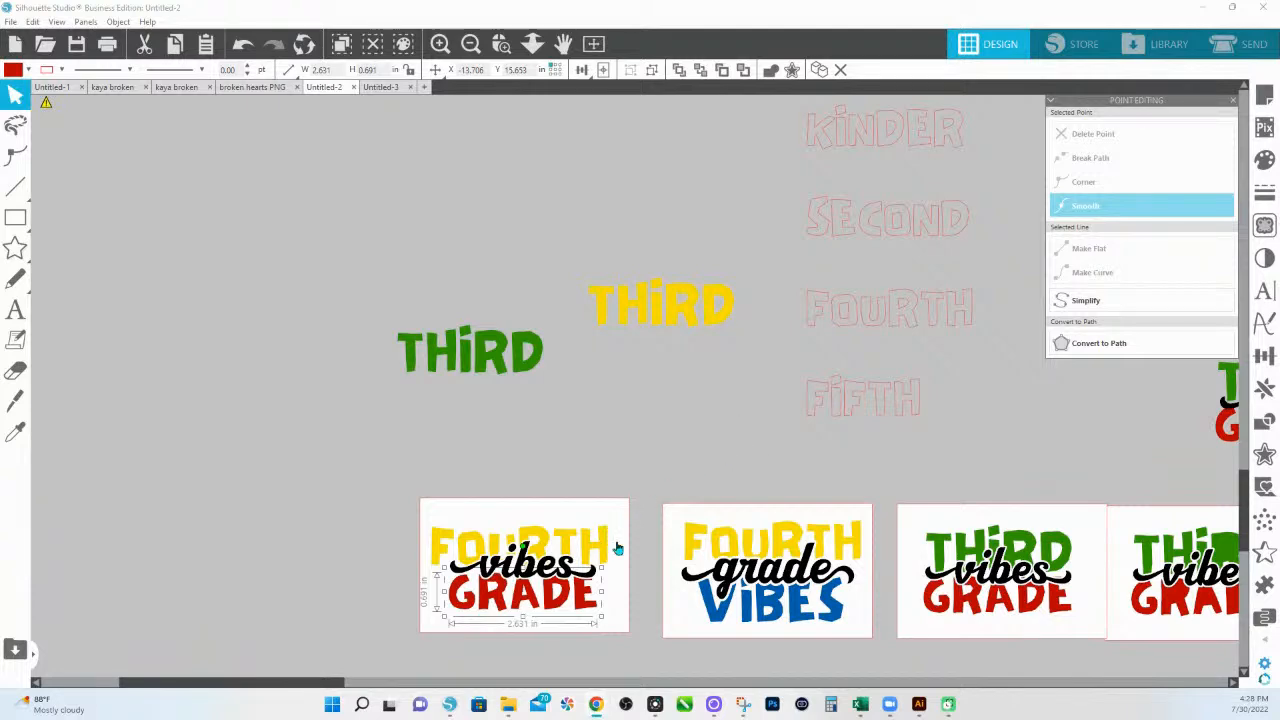
drag(1052, 495, 886, 466)
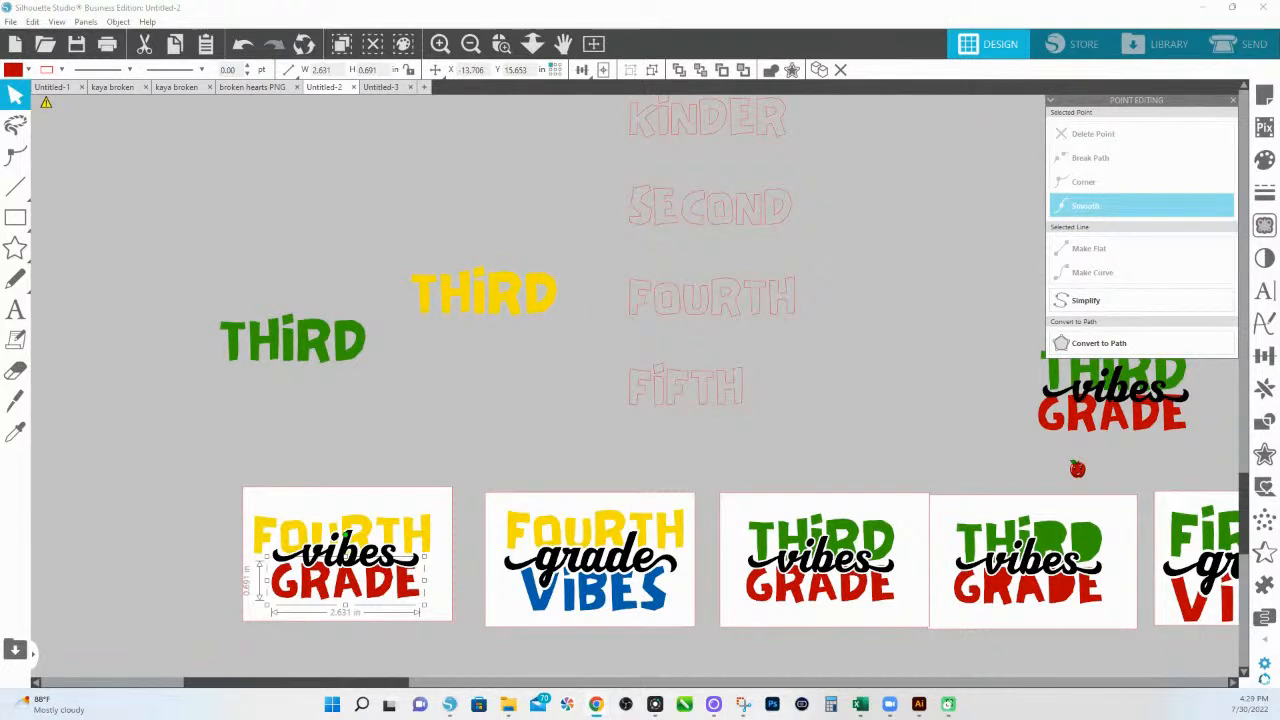
drag(1140, 458, 689, 458)
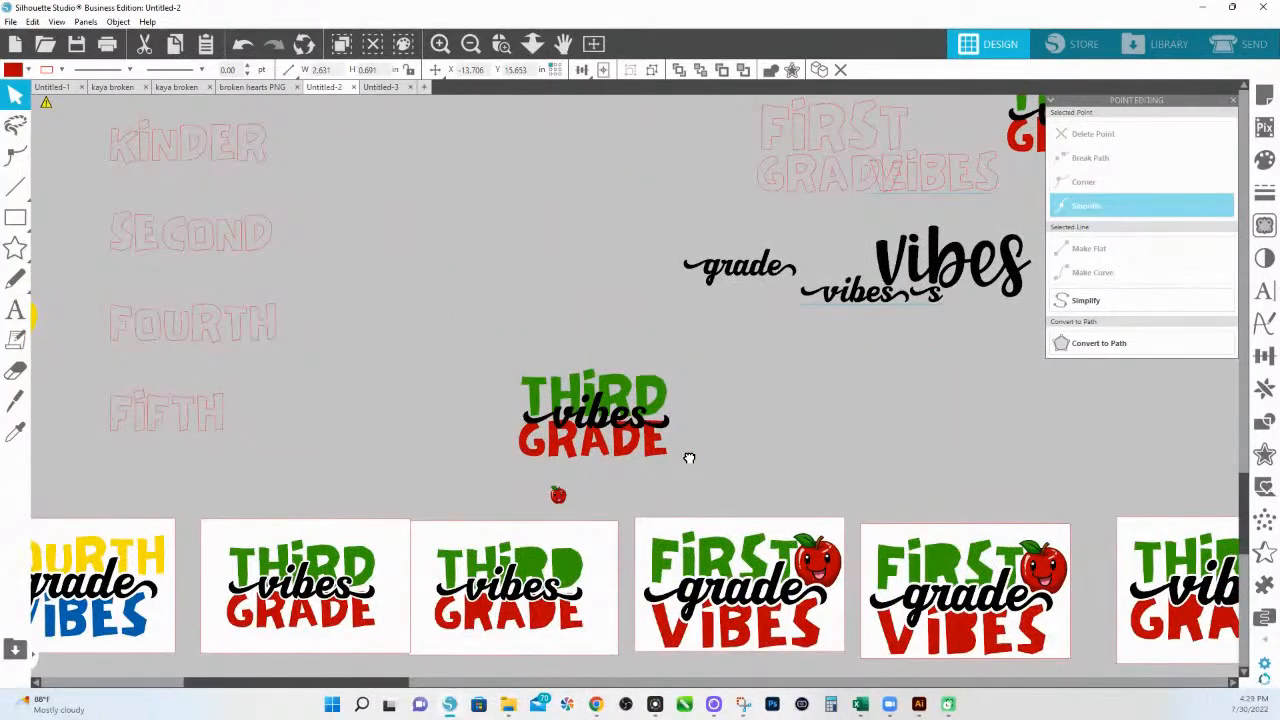
key(space)
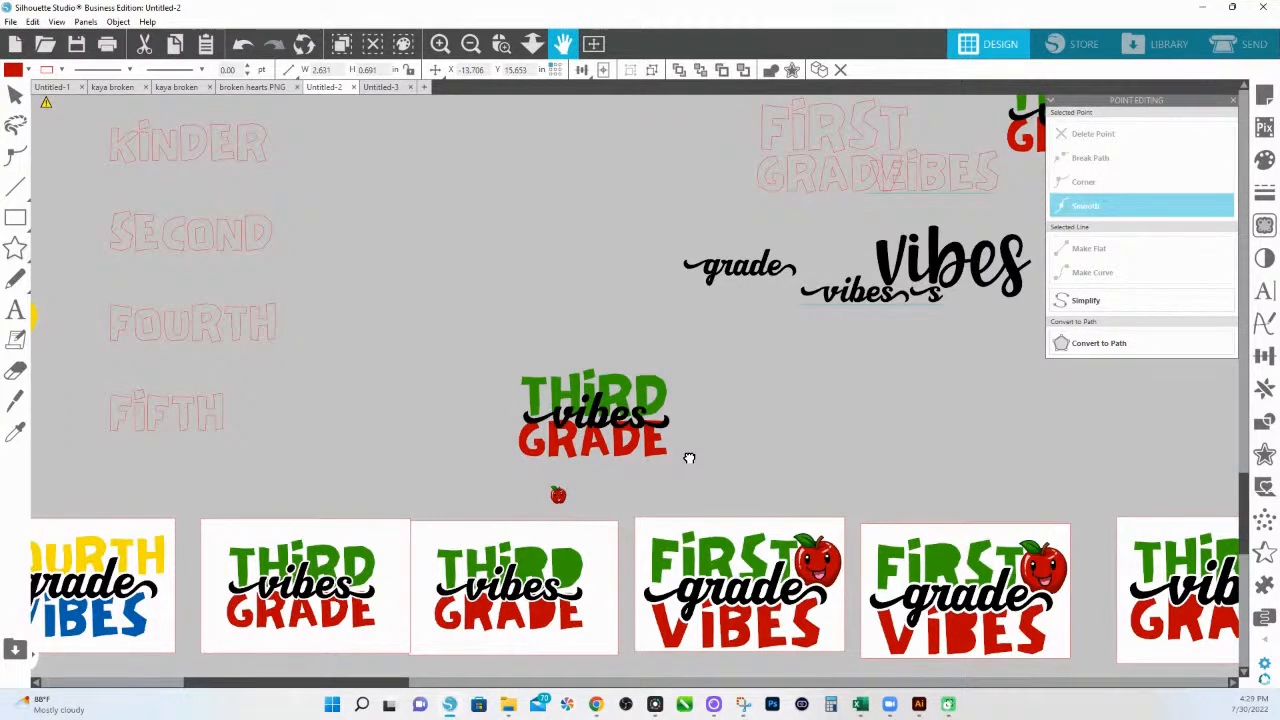
drag(689, 458, 682, 464)
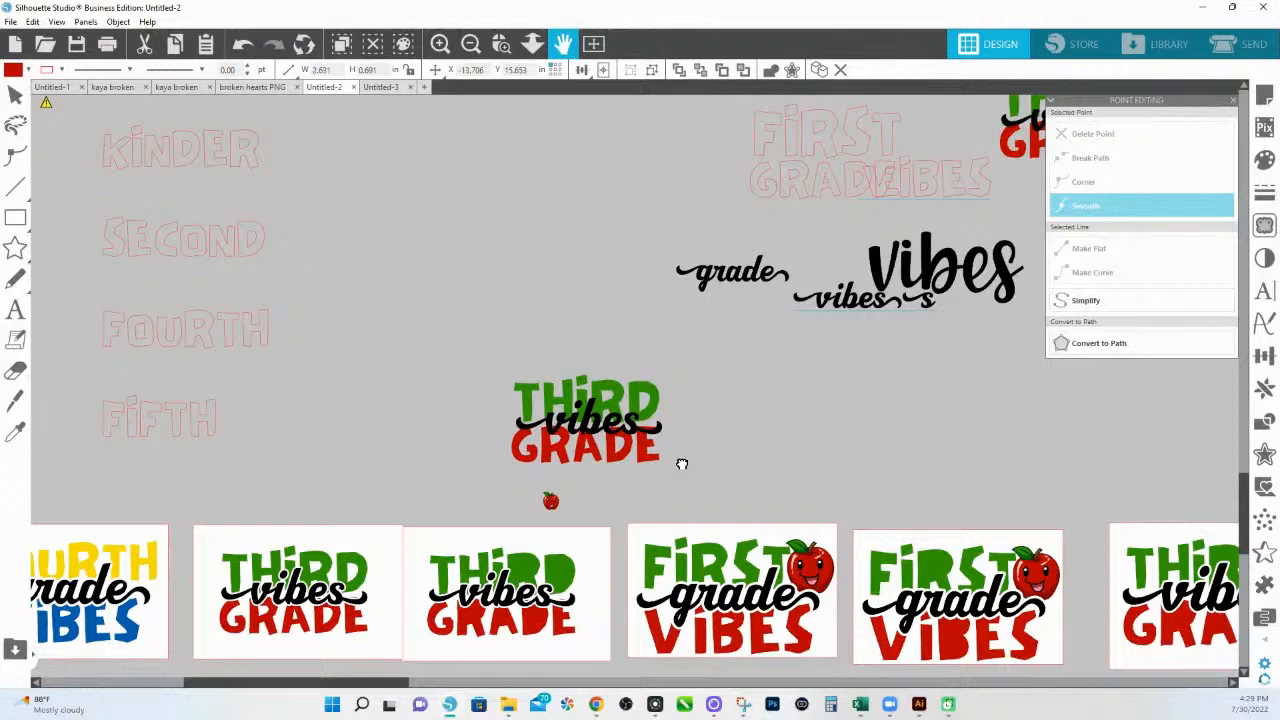
drag(682, 464, 1017, 480)
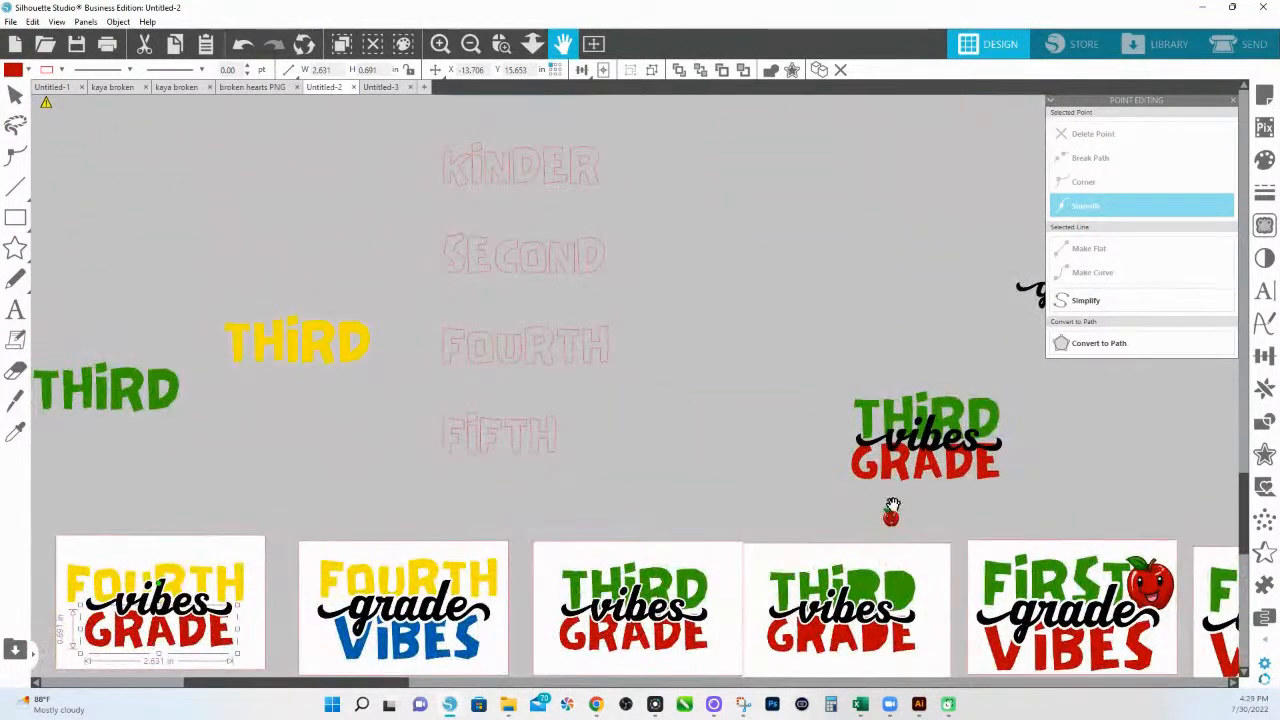
key(Escape)
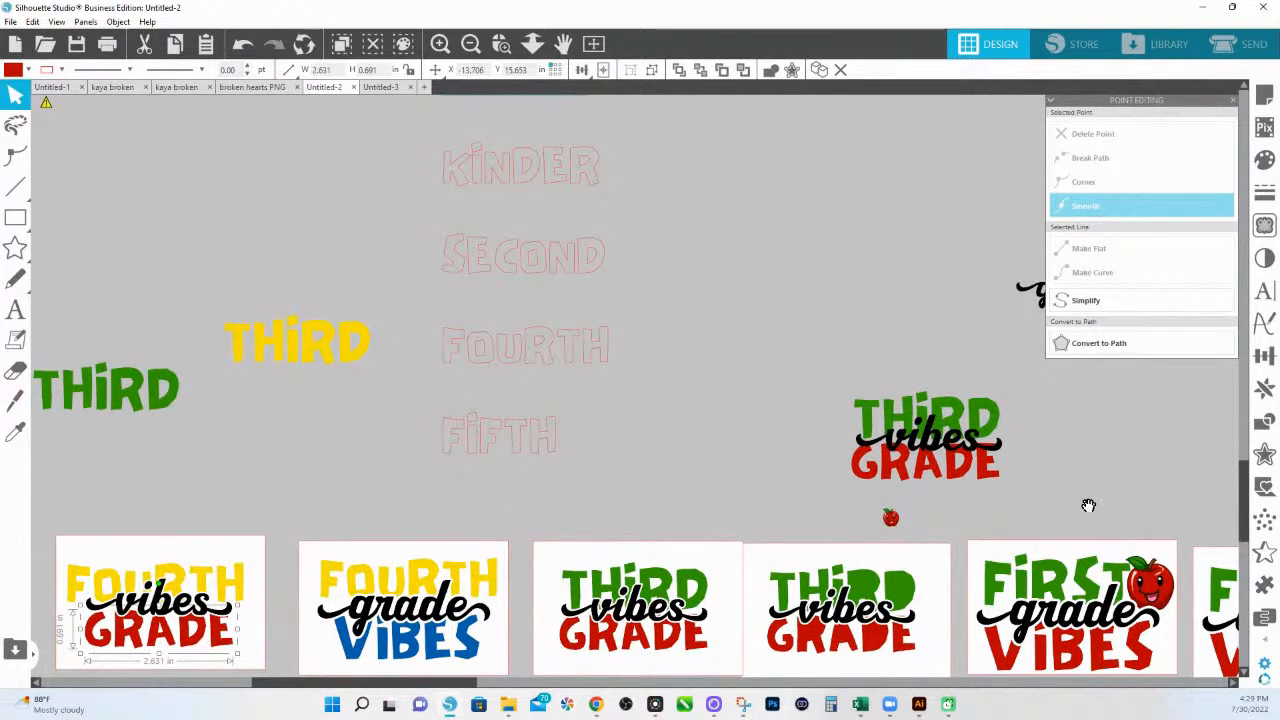
drag(1120, 508, 754, 477)
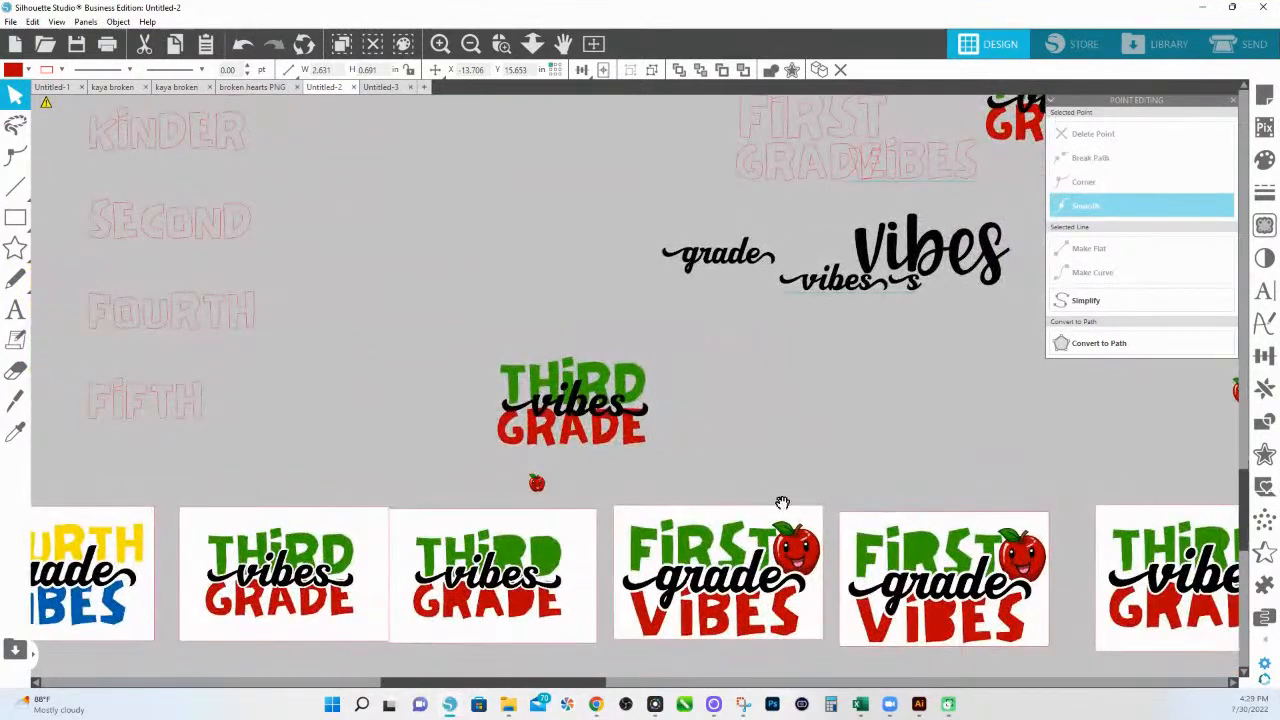
drag(1112, 497, 861, 492)
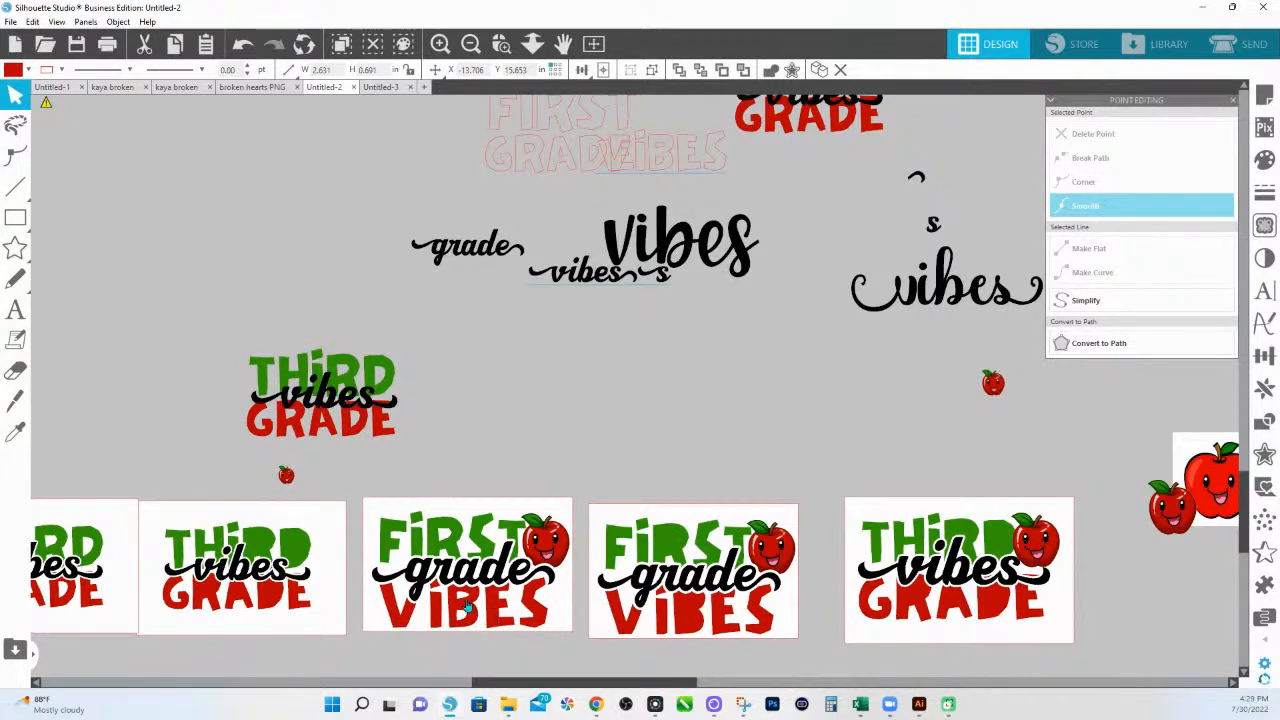
drag(400, 634, 909, 647)
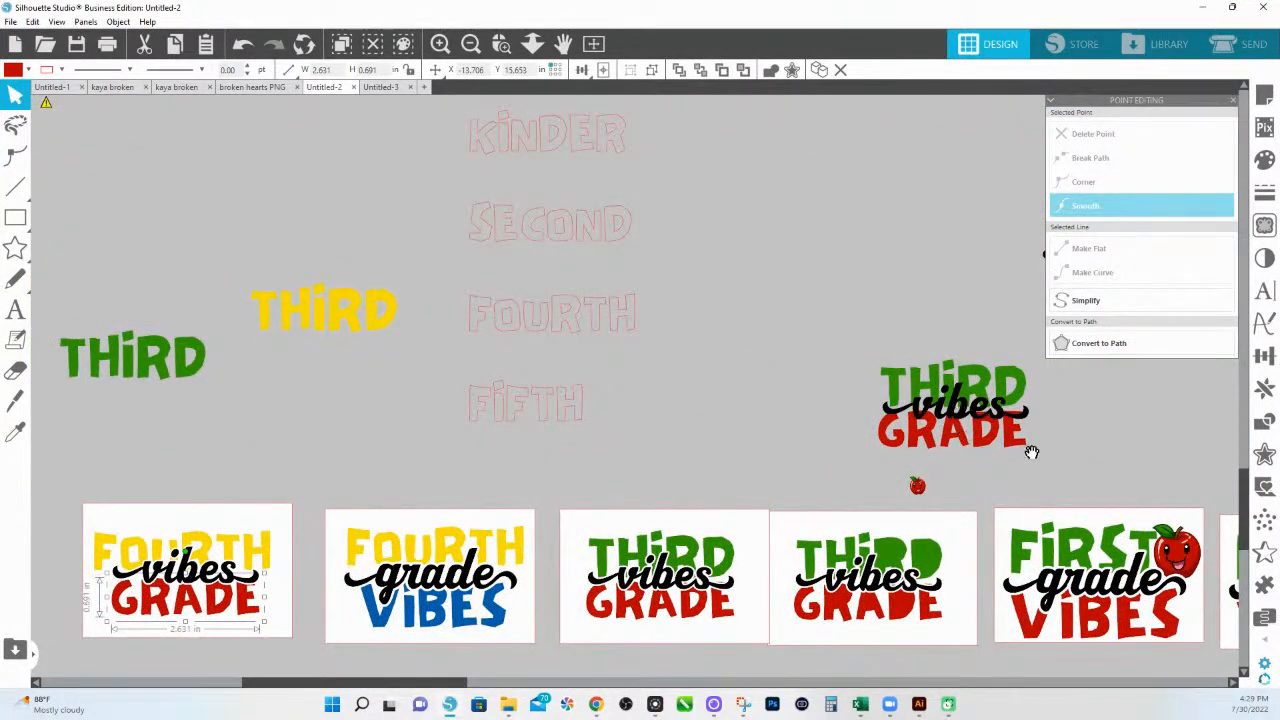
Pull the black vibes script off the spare green-and-red THIRD GRADE lettering and park it above
drag(1082, 448, 968, 457)
drag(850, 428, 817, 248)
click(983, 637)
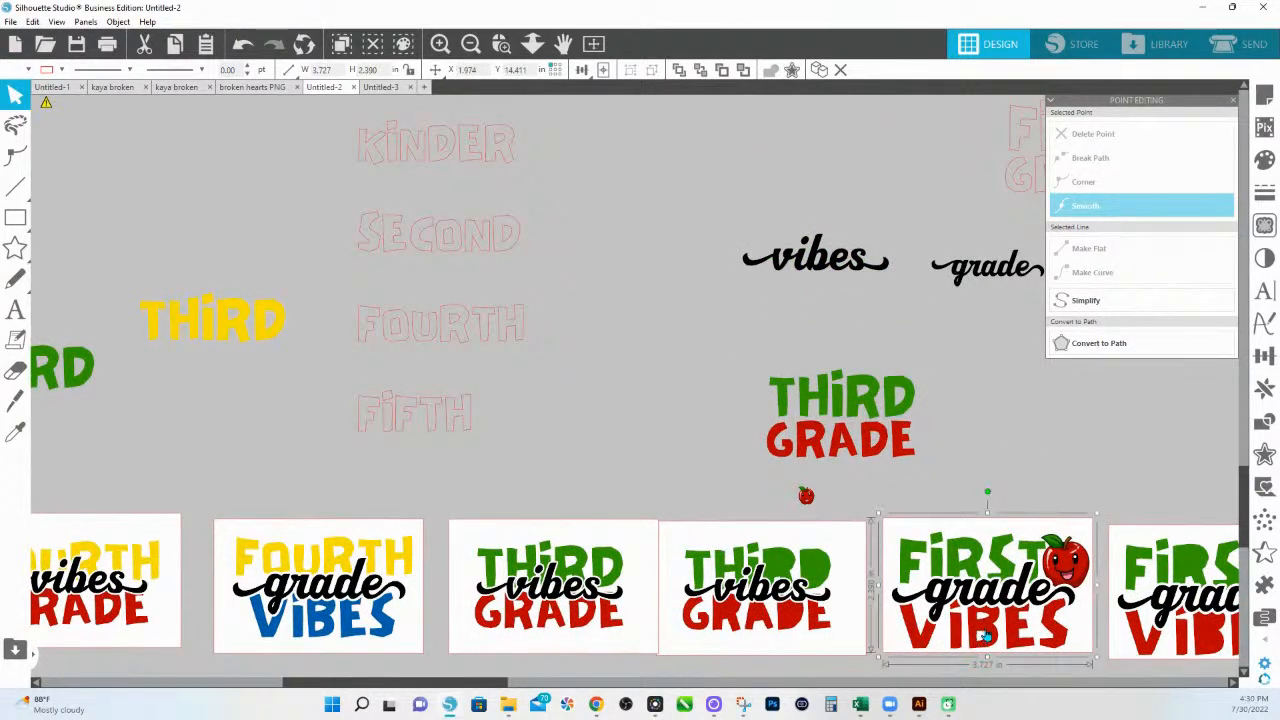
Pull the outlined VIBES text off the FIRST GRADE outlines and stack it directly beneath the raised THIRD GRADE lettering
drag(929, 395, 640, 408)
click(917, 191)
drag(918, 195, 798, 414)
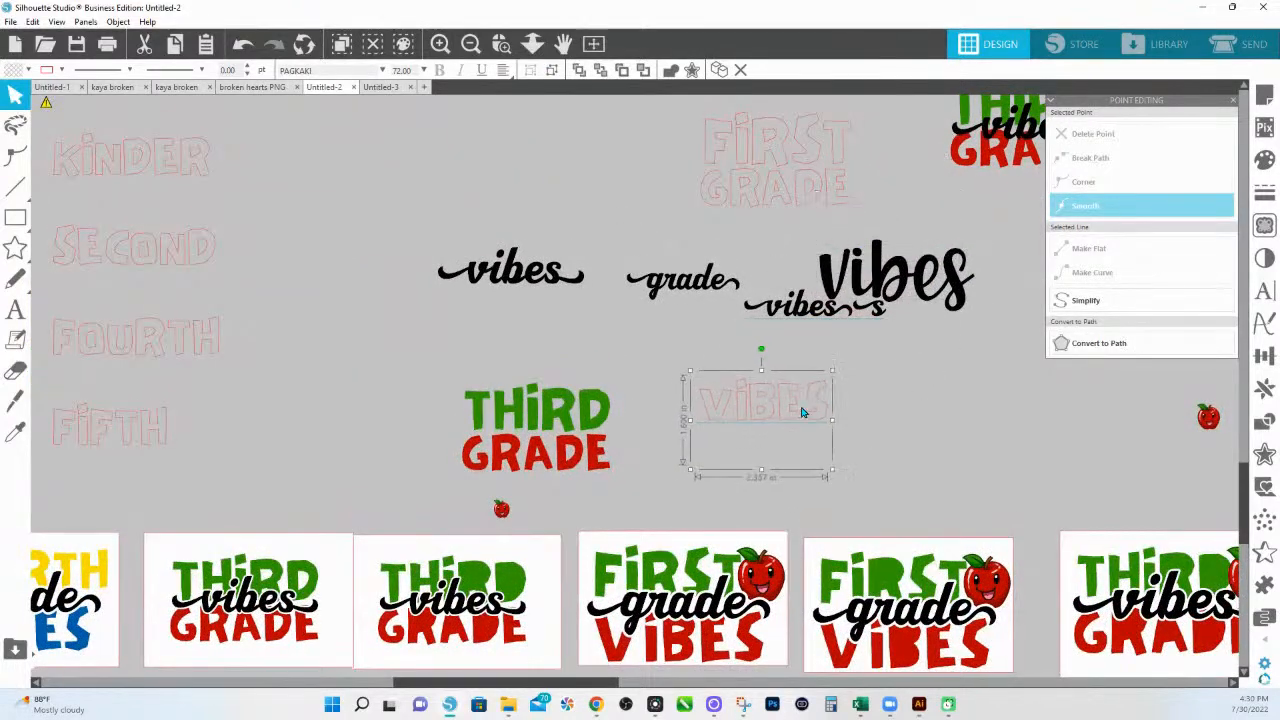
drag(587, 454, 606, 359)
drag(757, 420, 549, 409)
Colour VIBES with THIRD's green and enlarge it to about 2.66 in wide beneath GRADE
key(i)
click(563, 318)
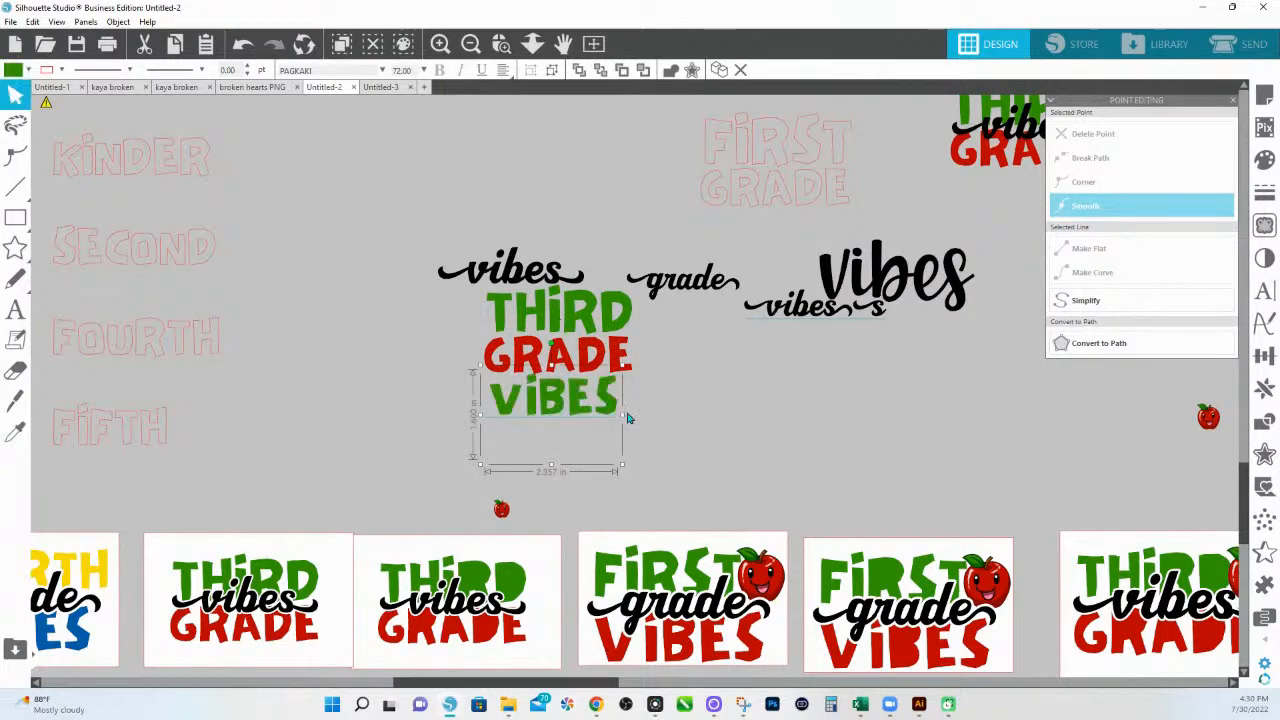
drag(622, 468, 637, 484)
drag(629, 409, 626, 414)
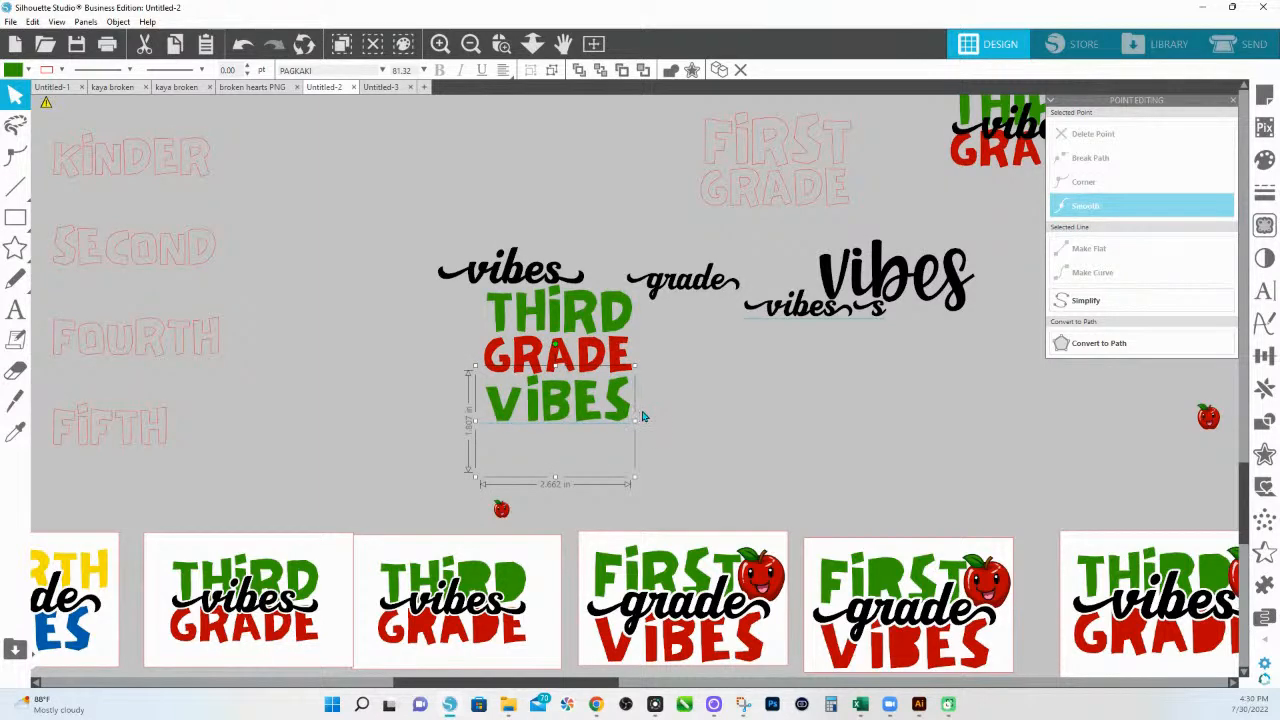
Move the loose vibes and grade scripts up, clear of the stacked THIRD GRADE VIBES lettering
drag(493, 282, 489, 164)
drag(680, 285, 686, 211)
Draw a rectangle about 3.13 by 0.81 in around the red GRADE and centre the word and rectangle on each other
click(15, 217)
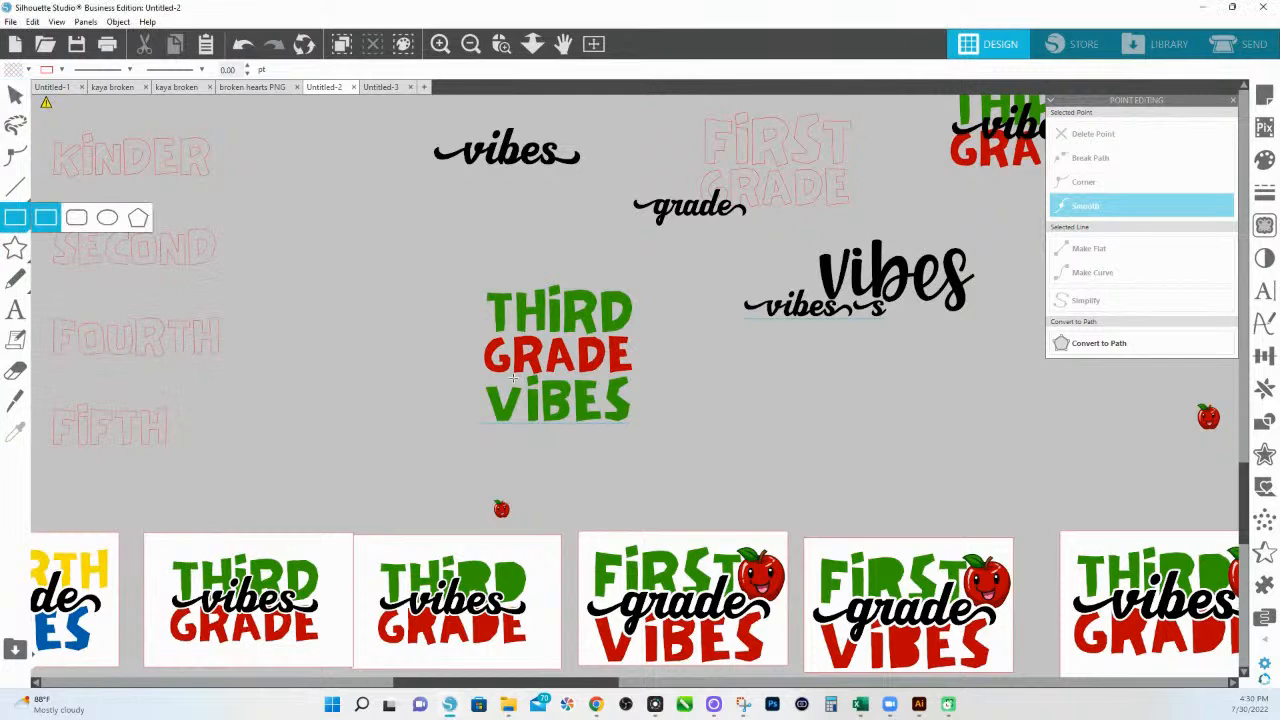
drag(474, 336, 654, 390)
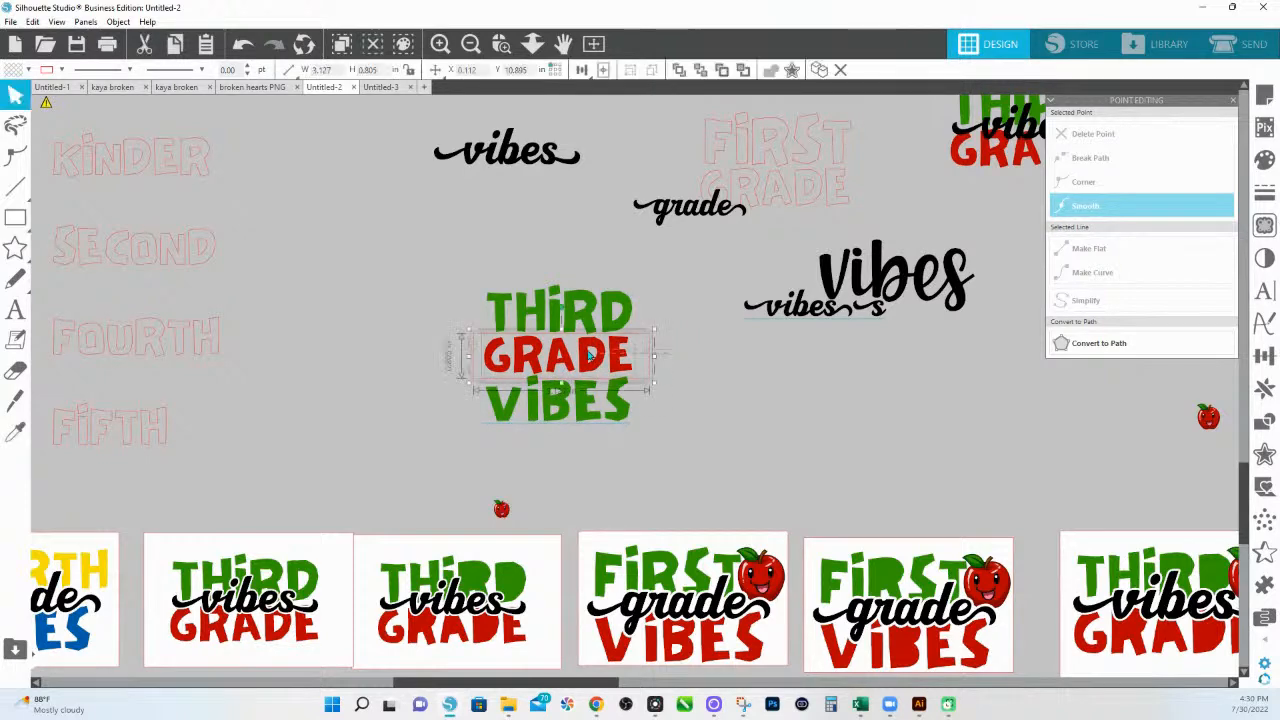
click(624, 69)
click(621, 75)
click(641, 358)
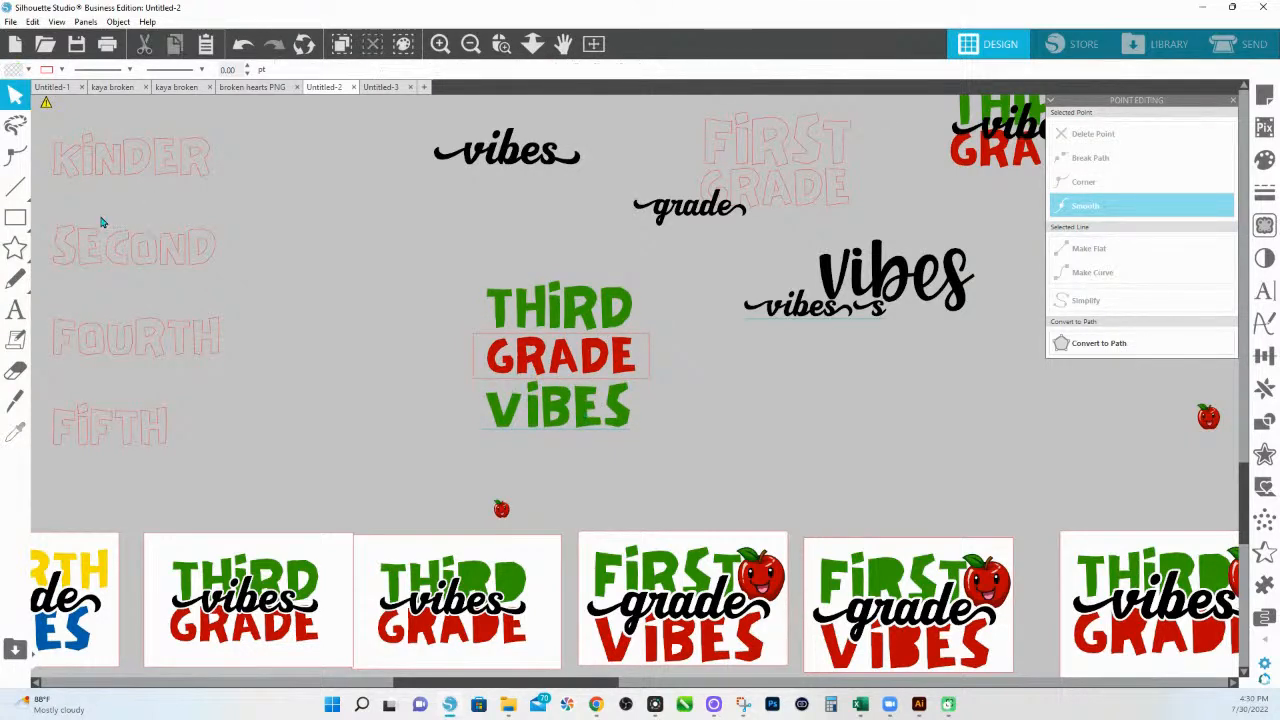
Draw an outer rectangle about 3.26 by 3.02 in around all three words and centre everything horizontally on one another
click(15, 217)
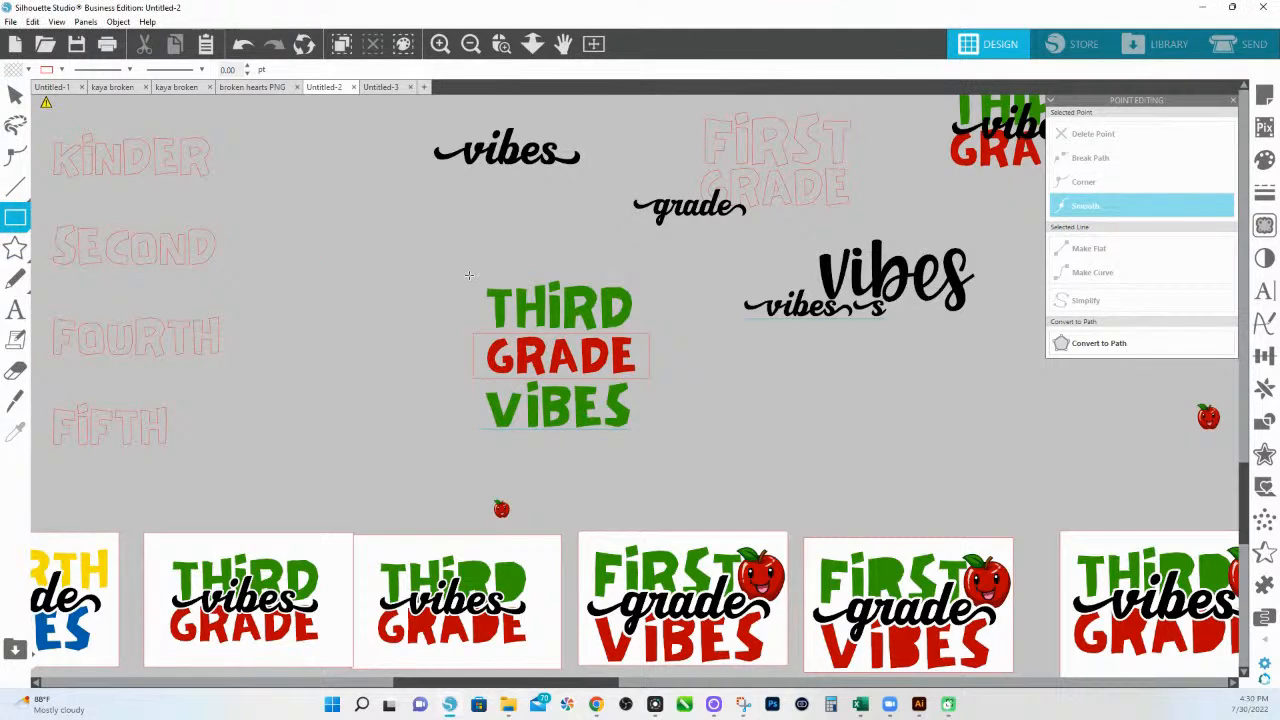
drag(469, 275, 505, 273)
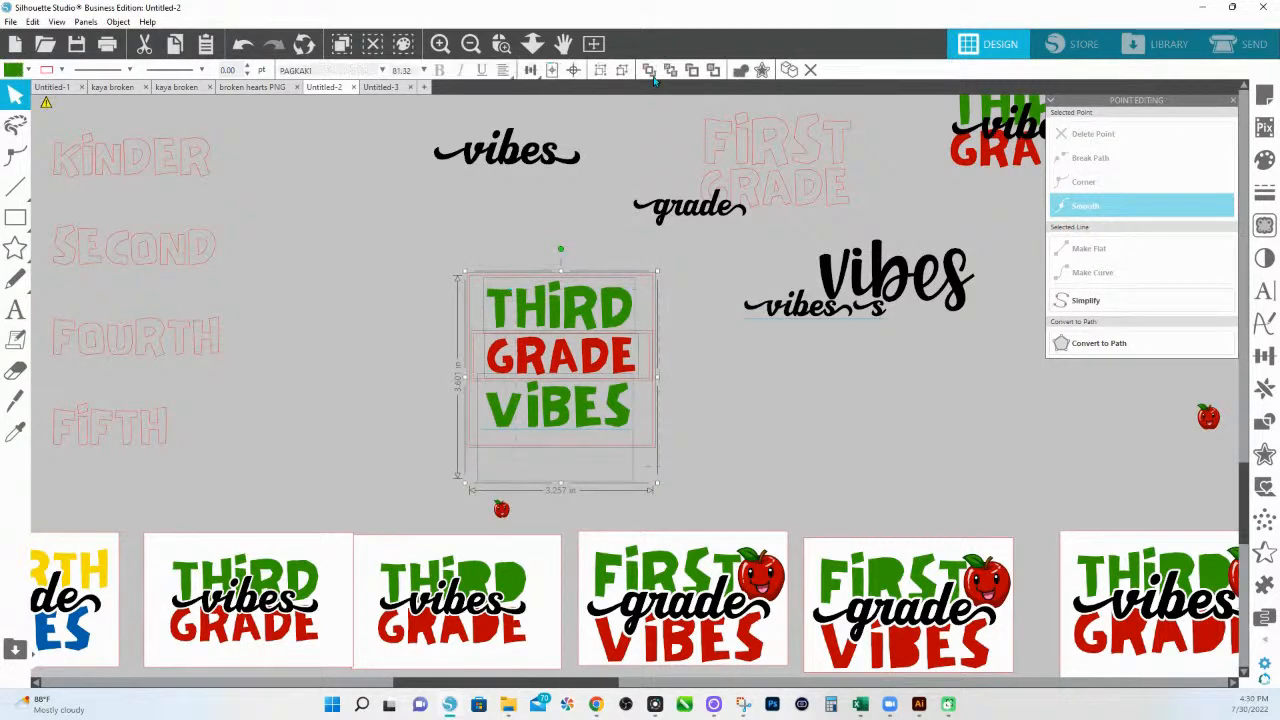
click(573, 72)
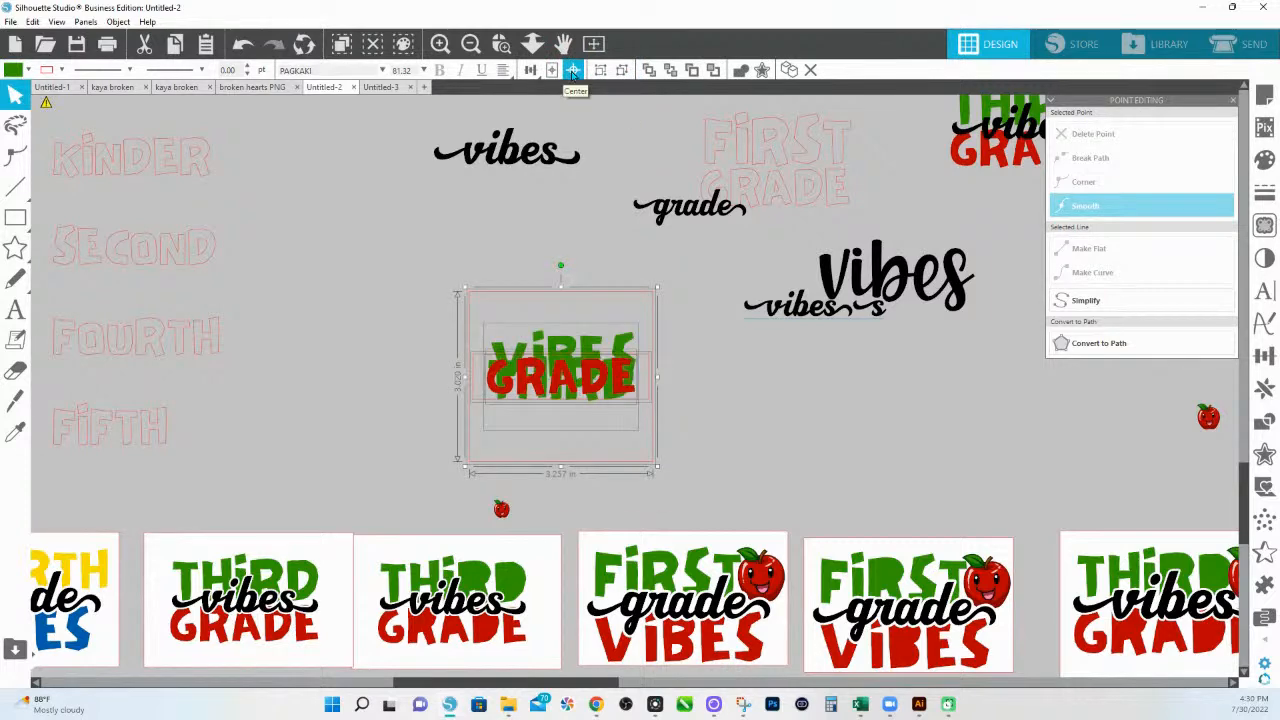
key(ctrl+z)
click(530, 71)
click(530, 71)
click(530, 71)
click(551, 90)
Try to align the separate THIRD, GRADE and VIBES words and both rectangles to a common vertical middle
click(528, 247)
click(586, 310)
click(590, 426)
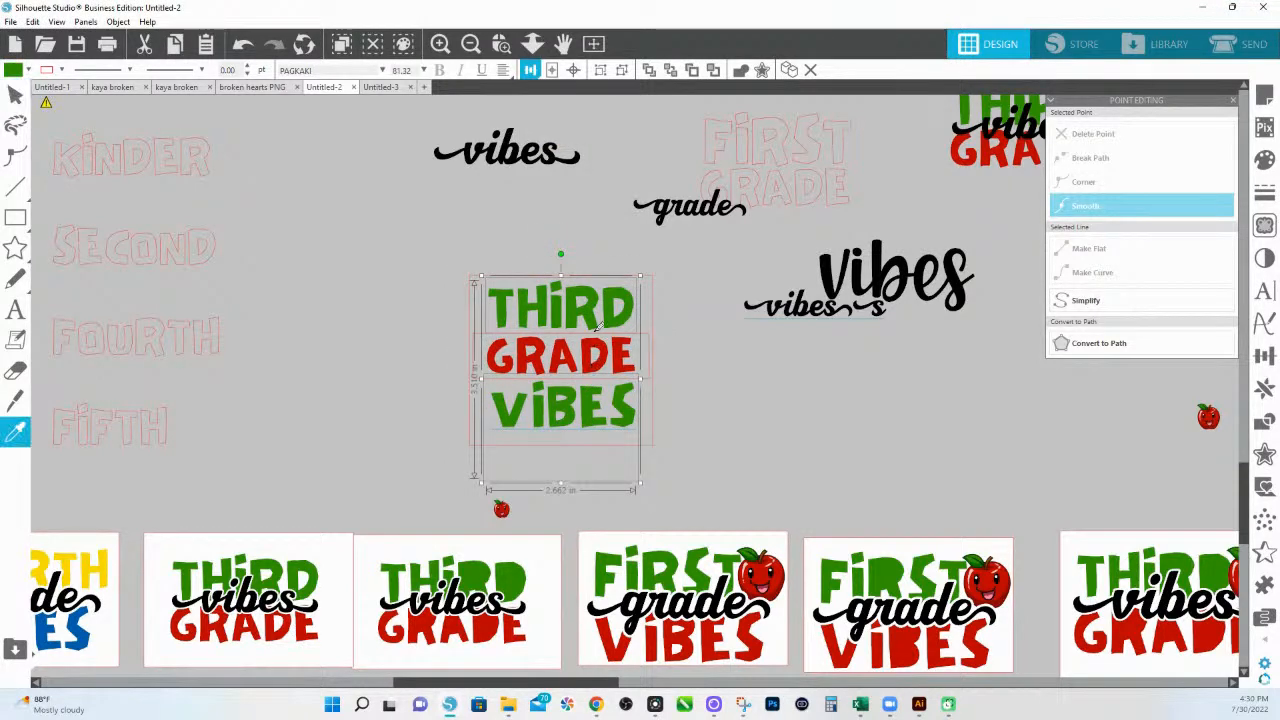
click(617, 280)
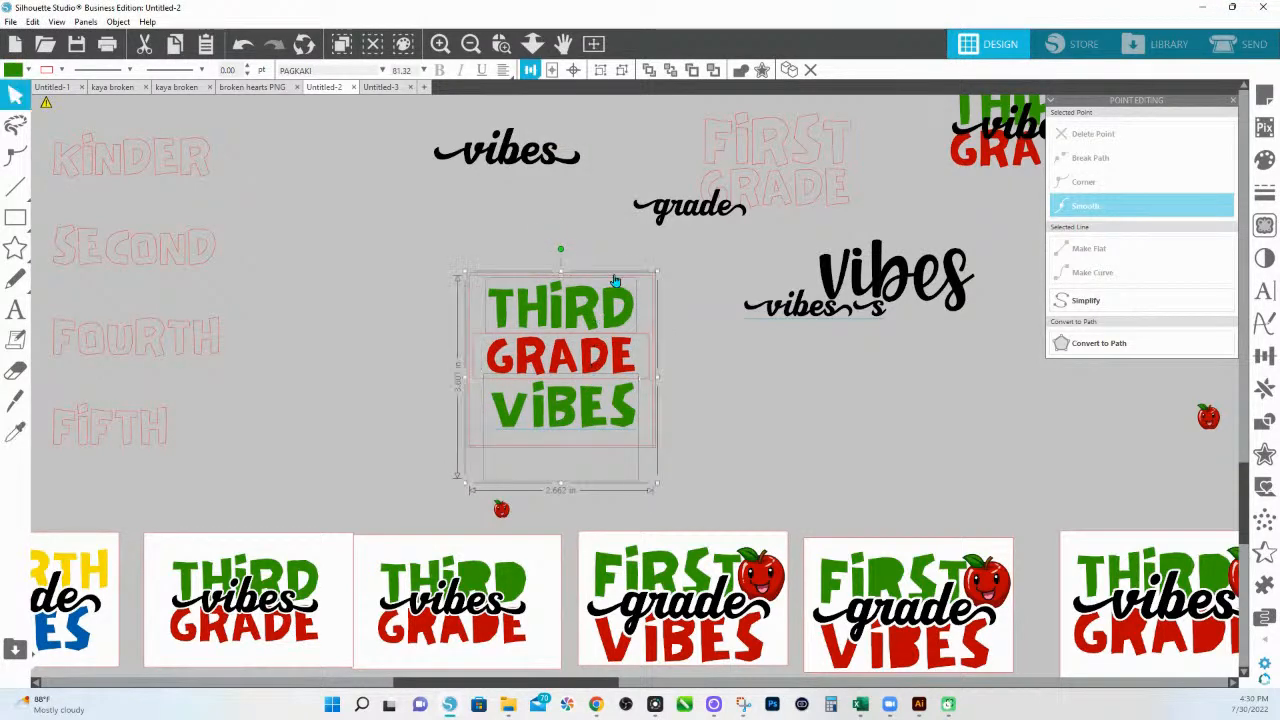
click(530, 69)
click(556, 116)
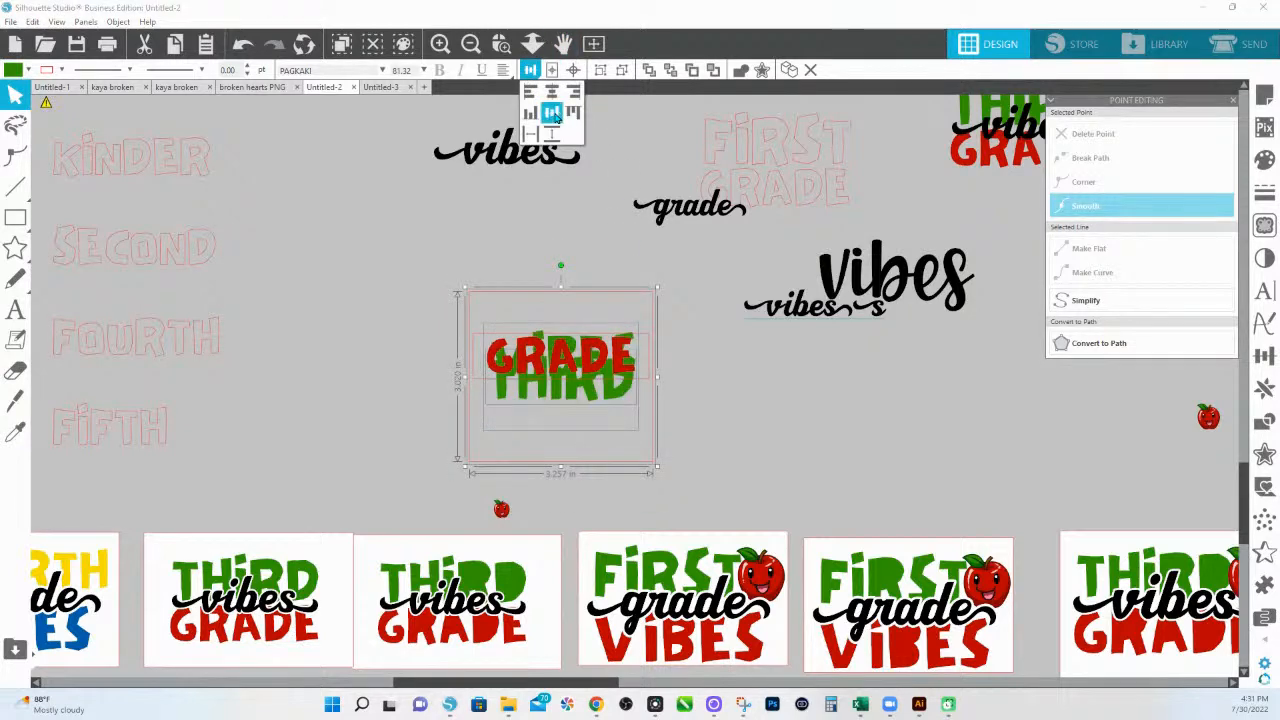
key(ctrl+z)
Group the green THIRD and VIBES words together
click(562, 265)
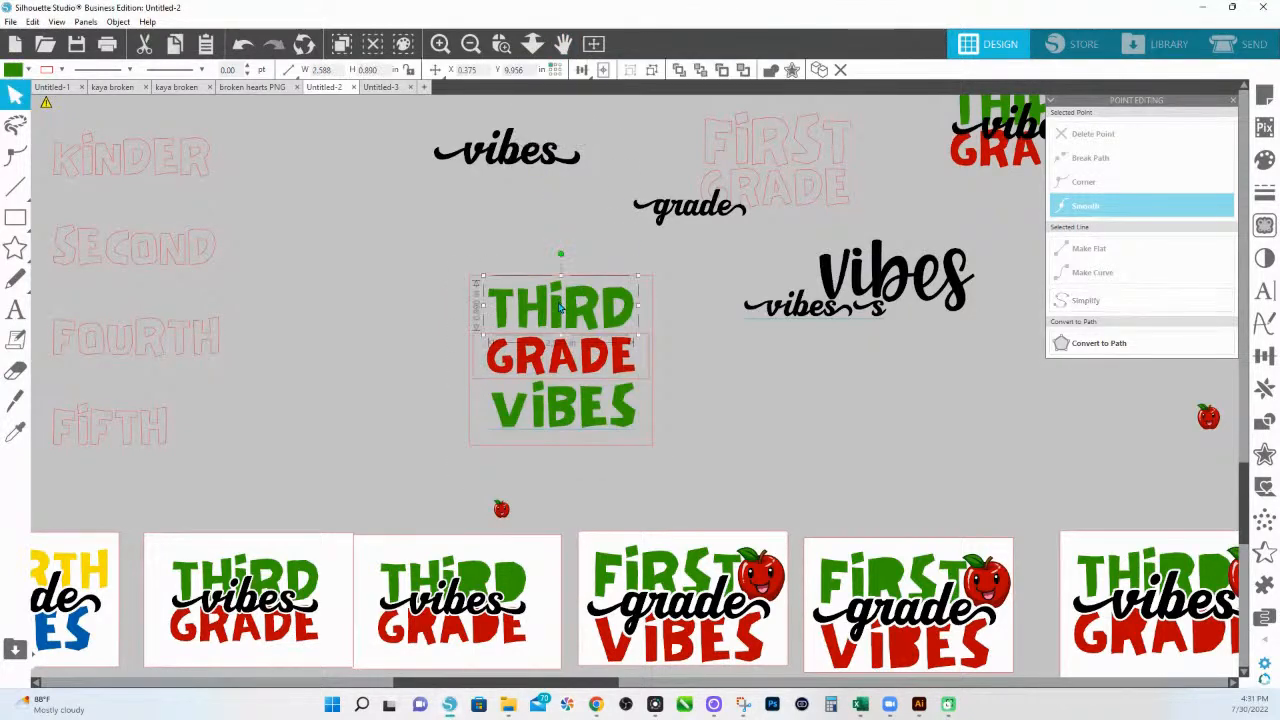
click(550, 400)
key(ctrl+g)
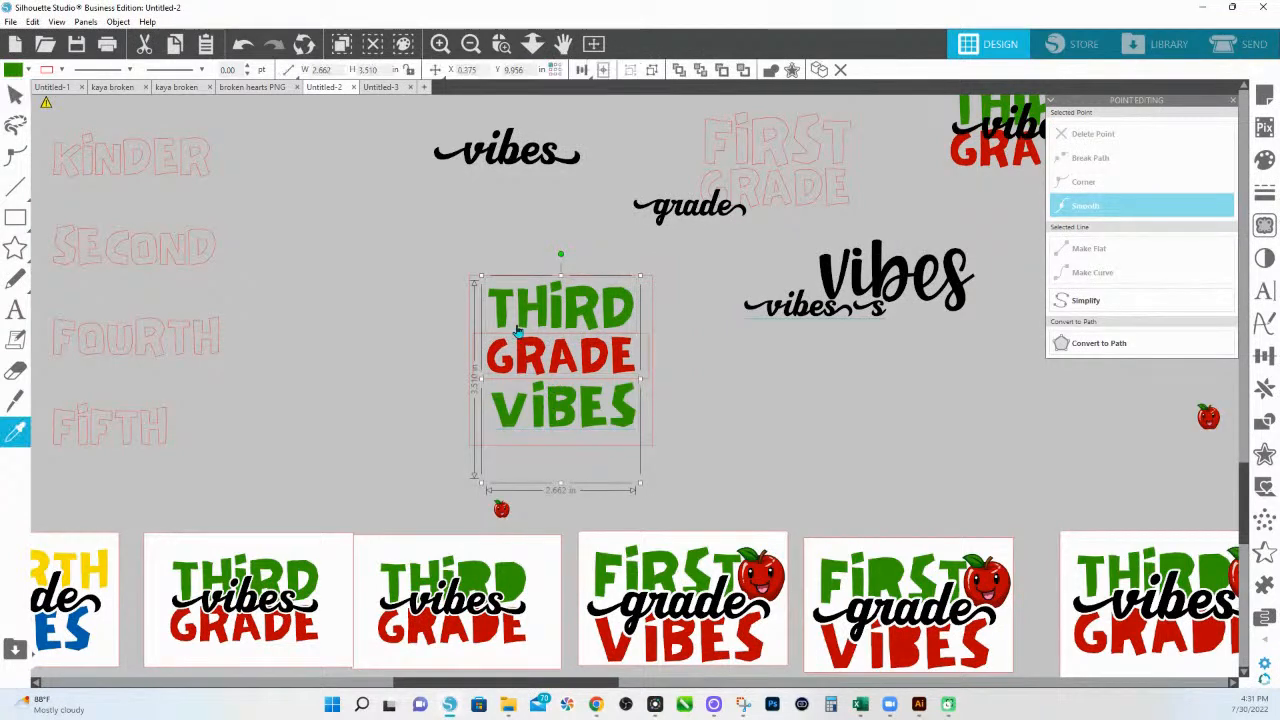
Try to align the grouped THIRD and VIBES with GRADE and the rectangles at their vertical middle
click(581, 69)
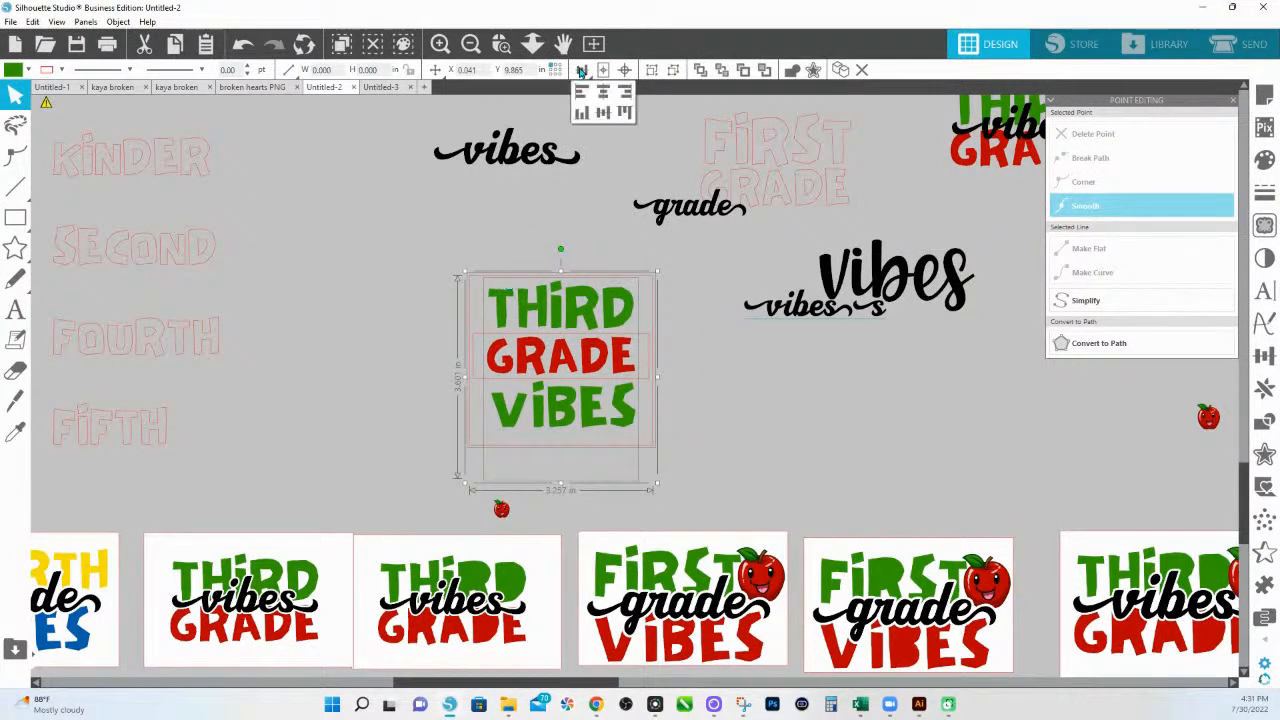
click(606, 113)
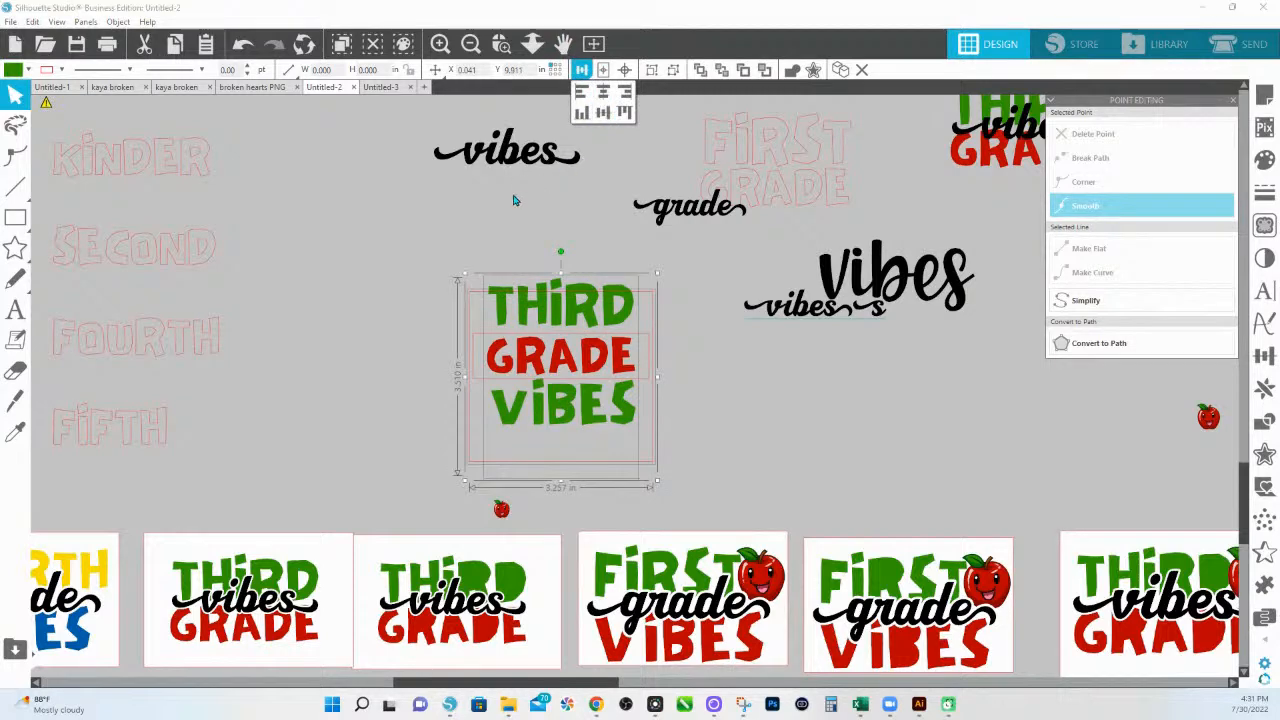
click(538, 281)
key(ctrl+z)
key(ctrl+z)
key(ctrl+z)
Duplicate the grouped THIRD and VIBES and set the copy aside from the stacked design
click(538, 256)
click(536, 422)
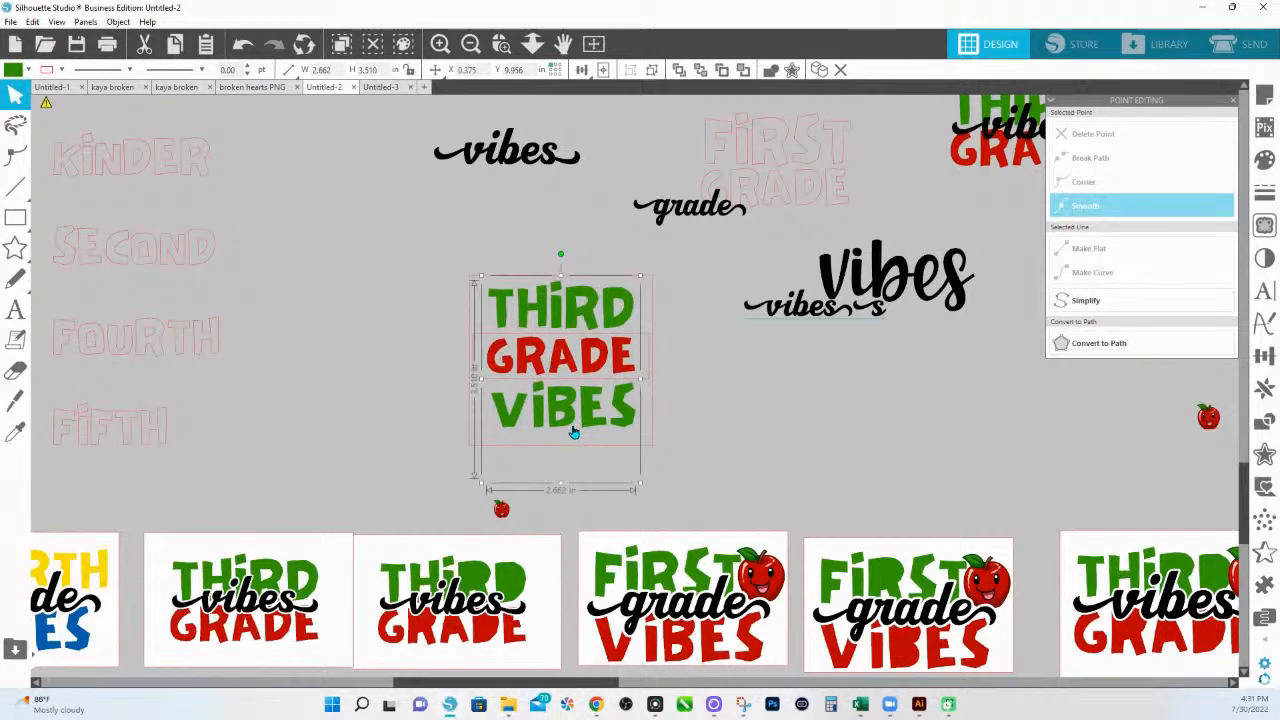
right_click(630, 418)
click(670, 137)
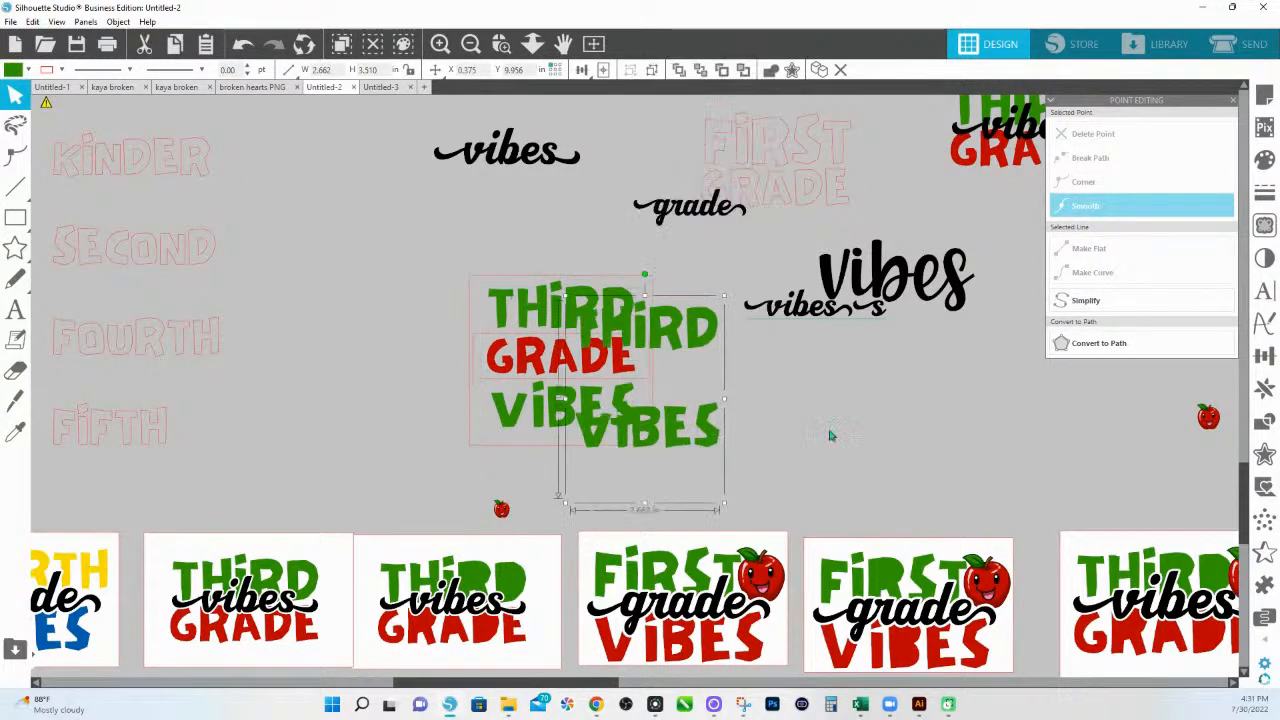
Convert the original THIRD and VIBES group to path and middle-align it vertically with GRADE and both rectangles
right_click(630, 421)
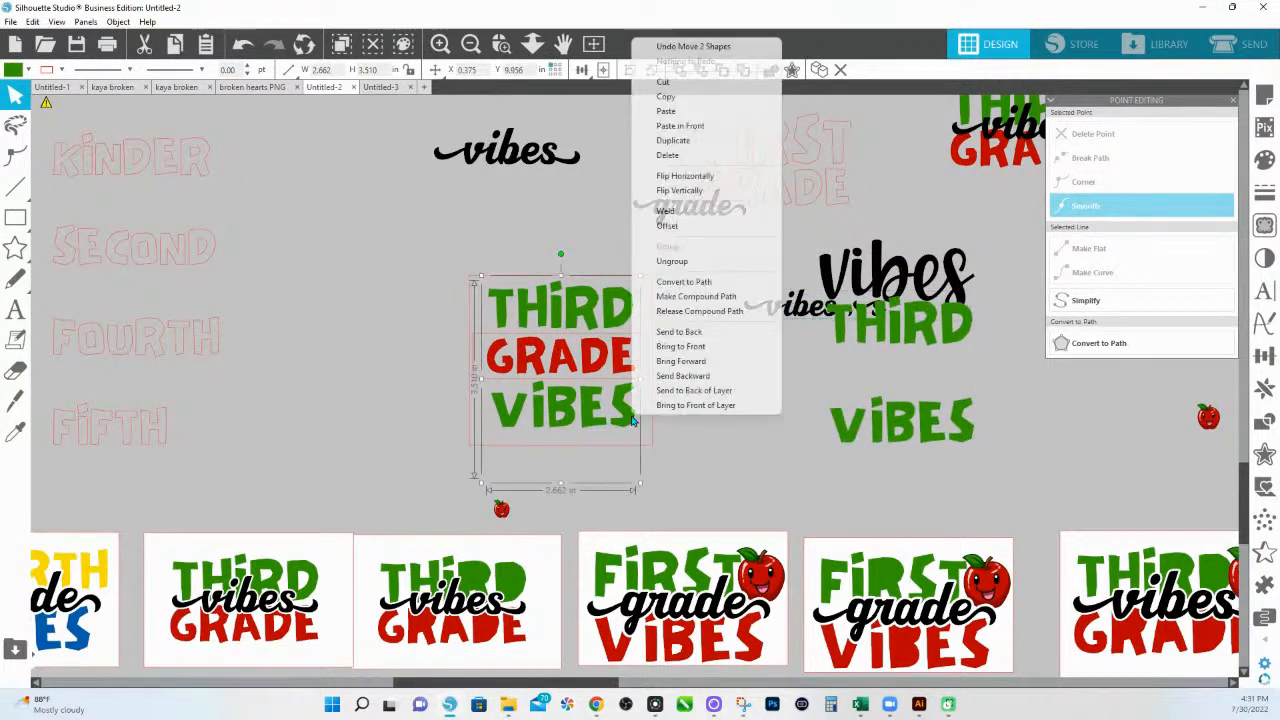
click(671, 283)
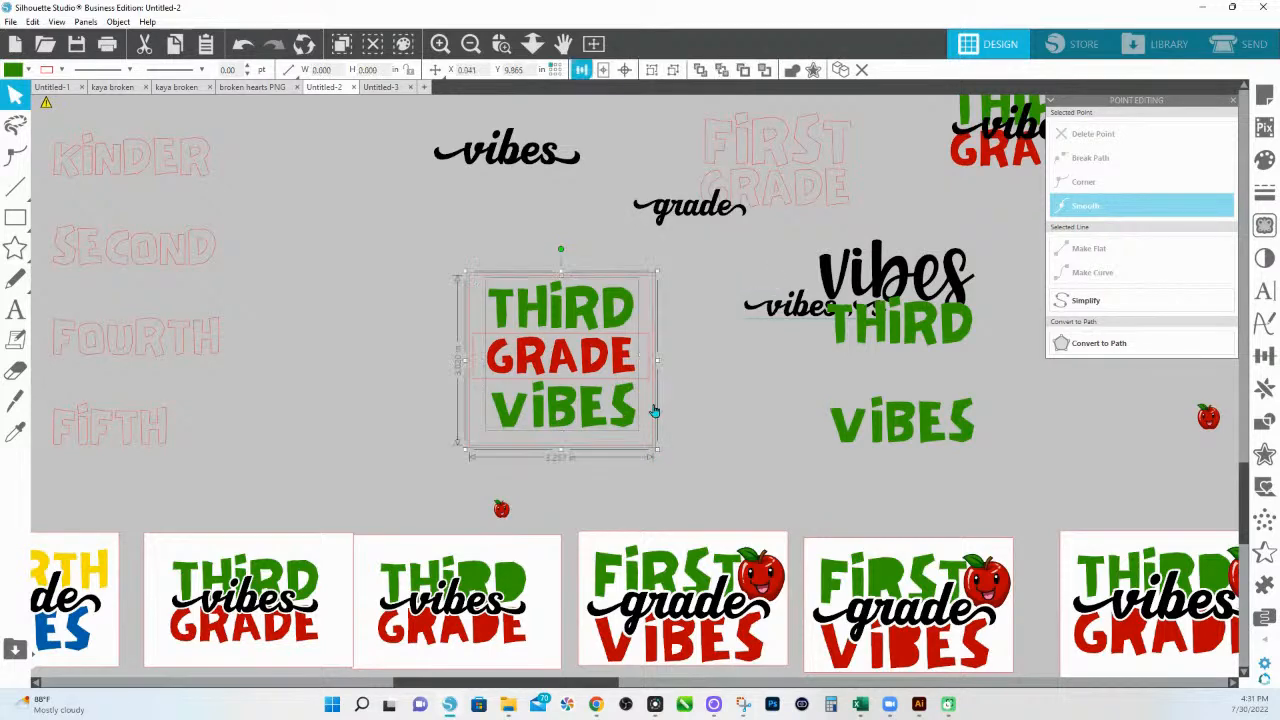
click(581, 69)
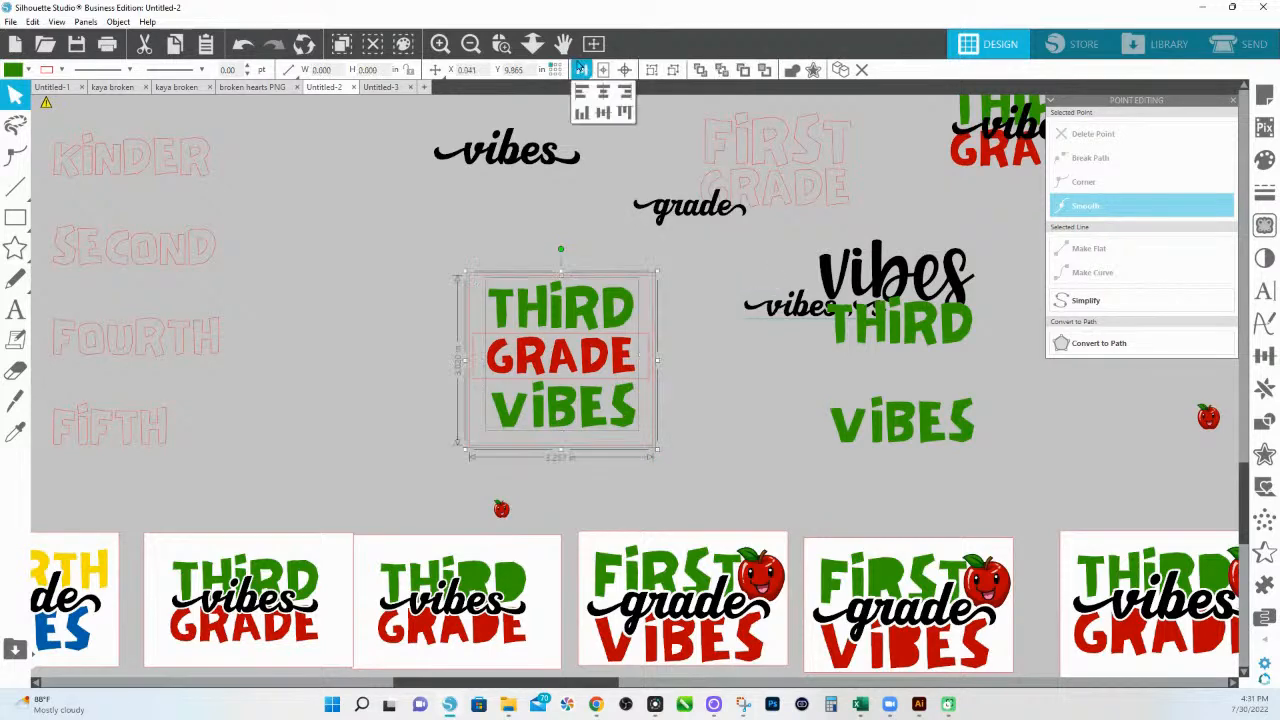
click(603, 112)
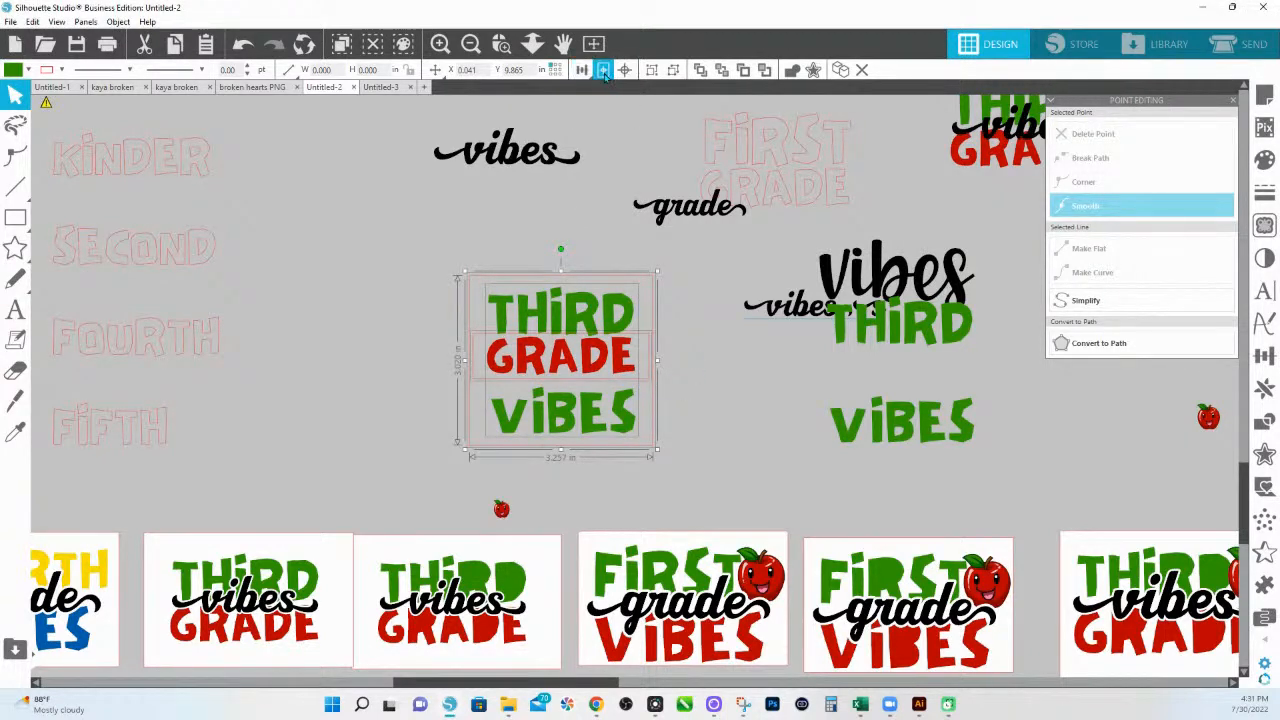
mouse_move(584, 74)
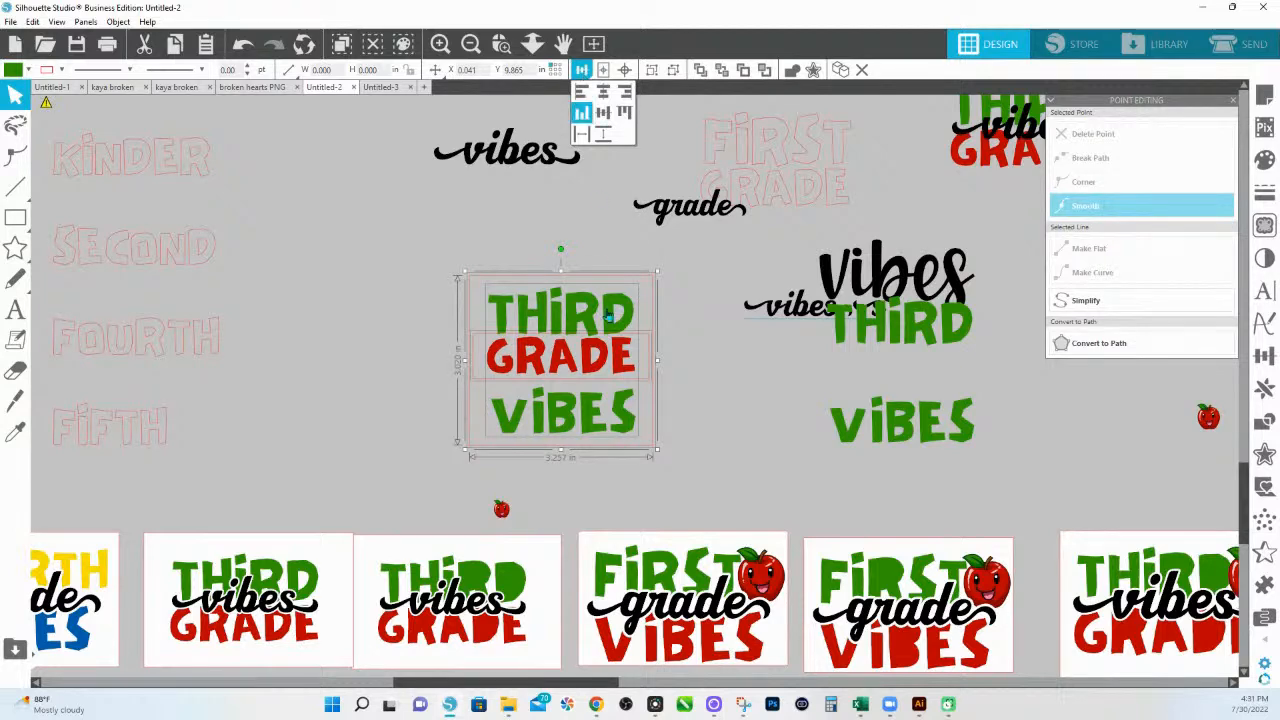
Middle-align GRADE and its surrounding rectangle vertically with the outer rectangle
click(694, 380)
click(640, 380)
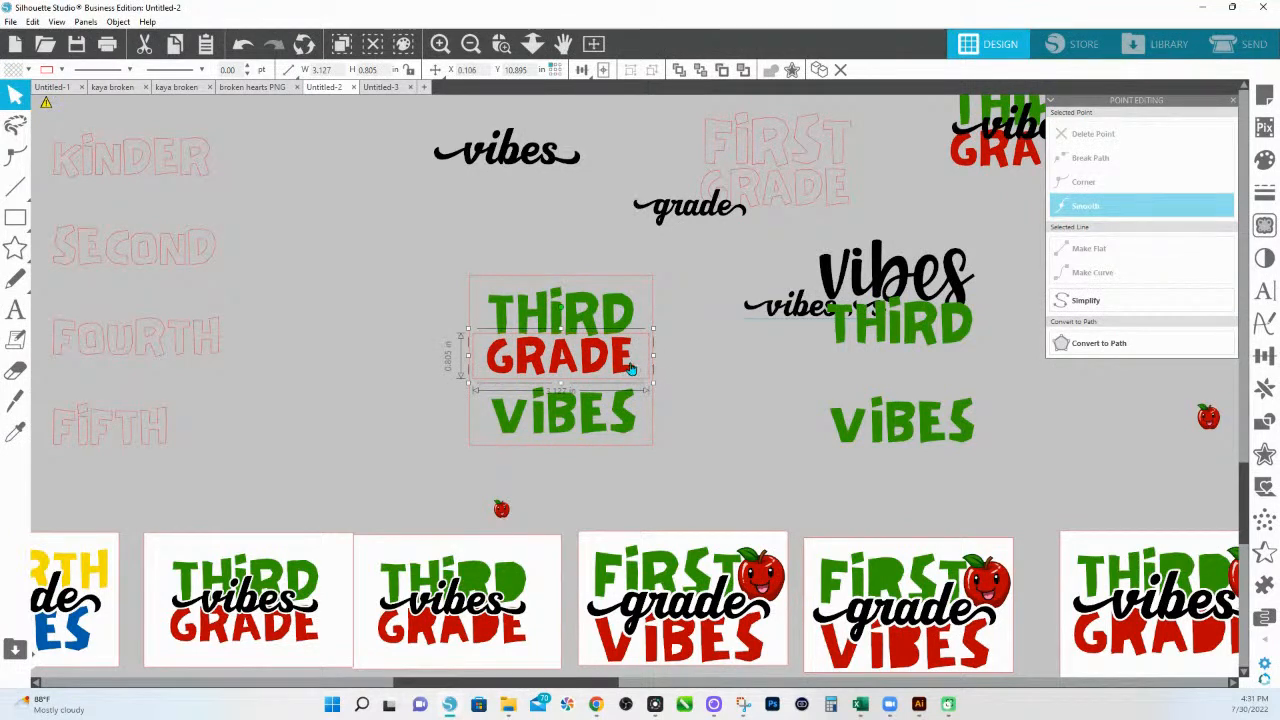
shift+click(630, 402)
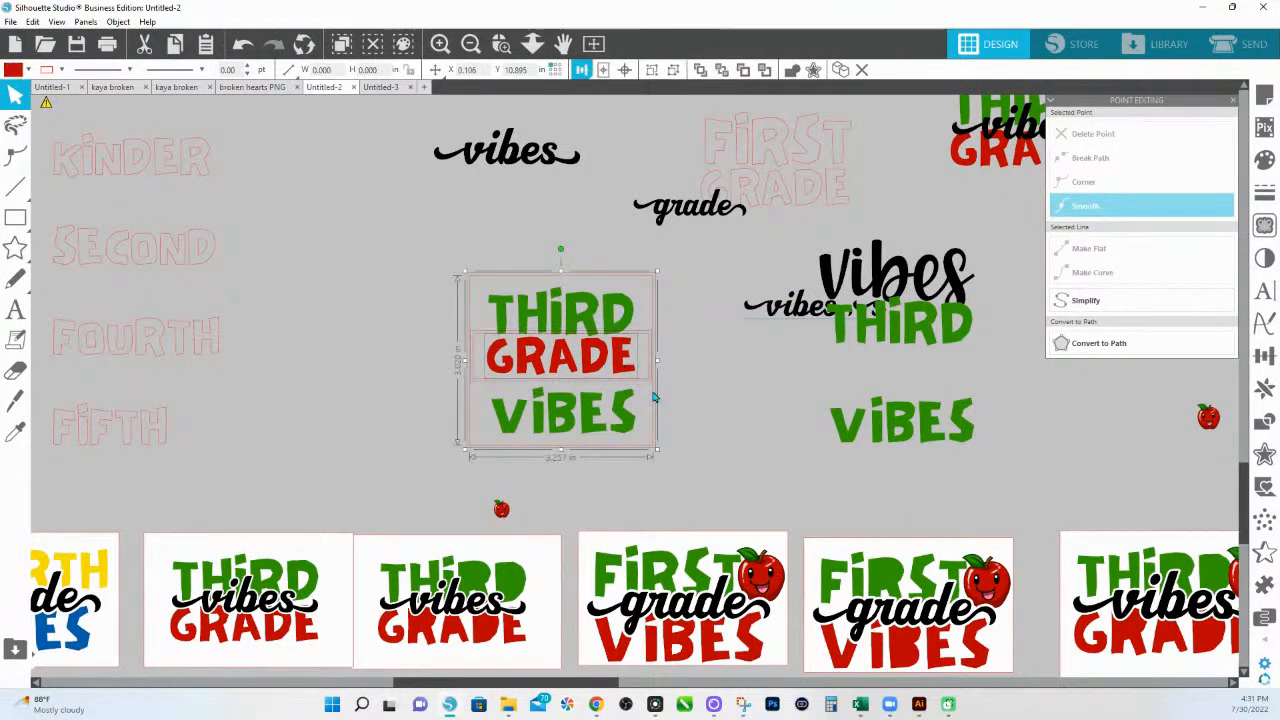
mouse_move(581, 74)
click(602, 112)
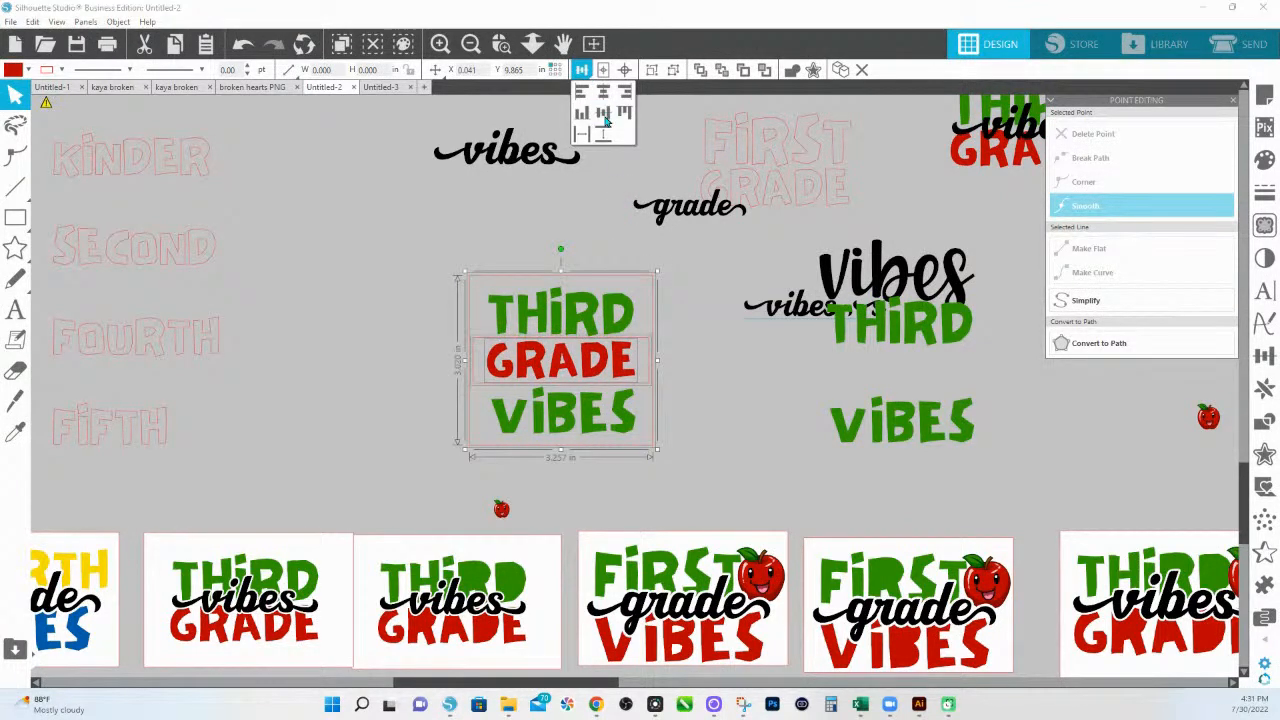
click(711, 400)
Offset the outer rectangle outward with square corners to make a second frame about 3.43 in wide
click(651, 318)
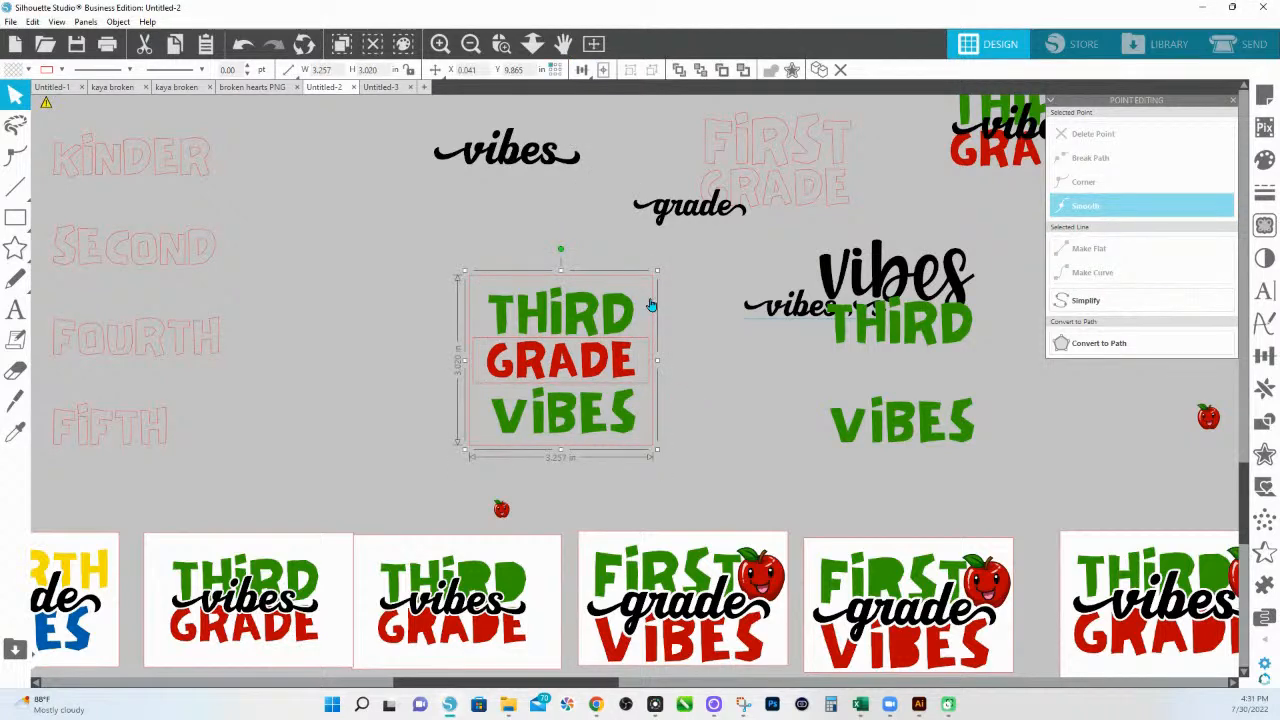
click(1264, 454)
click(1082, 138)
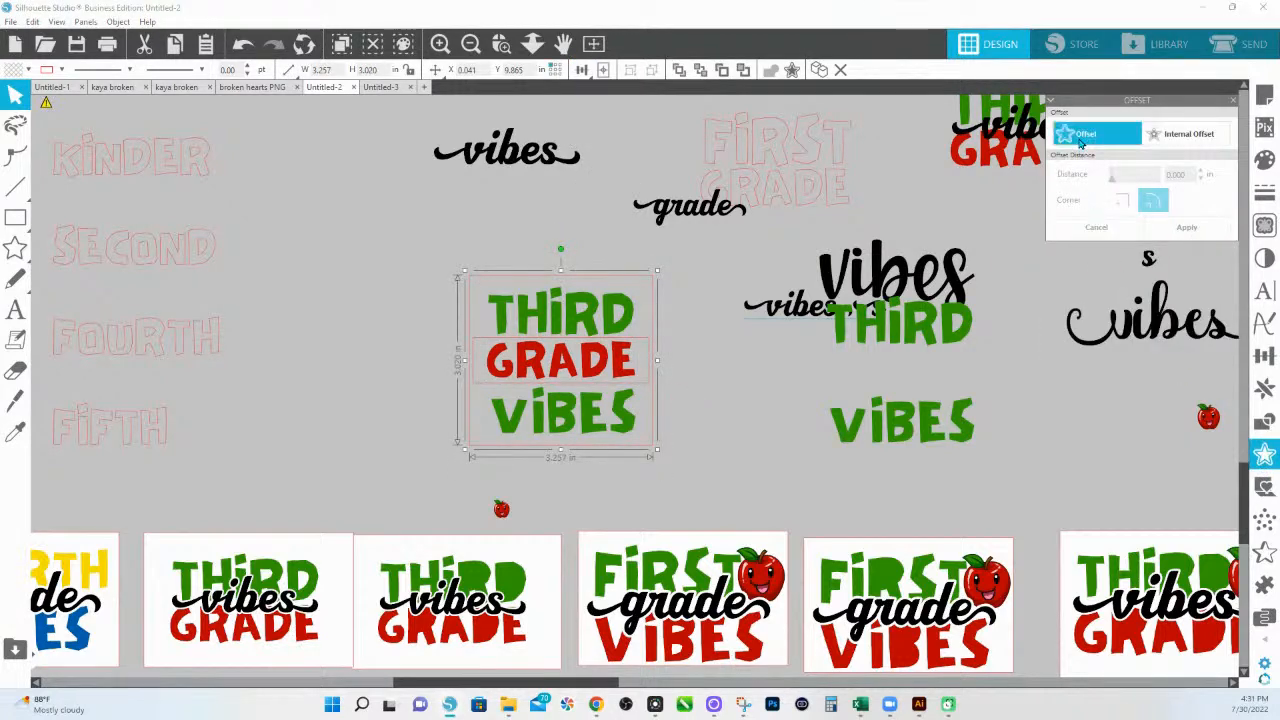
click(1122, 201)
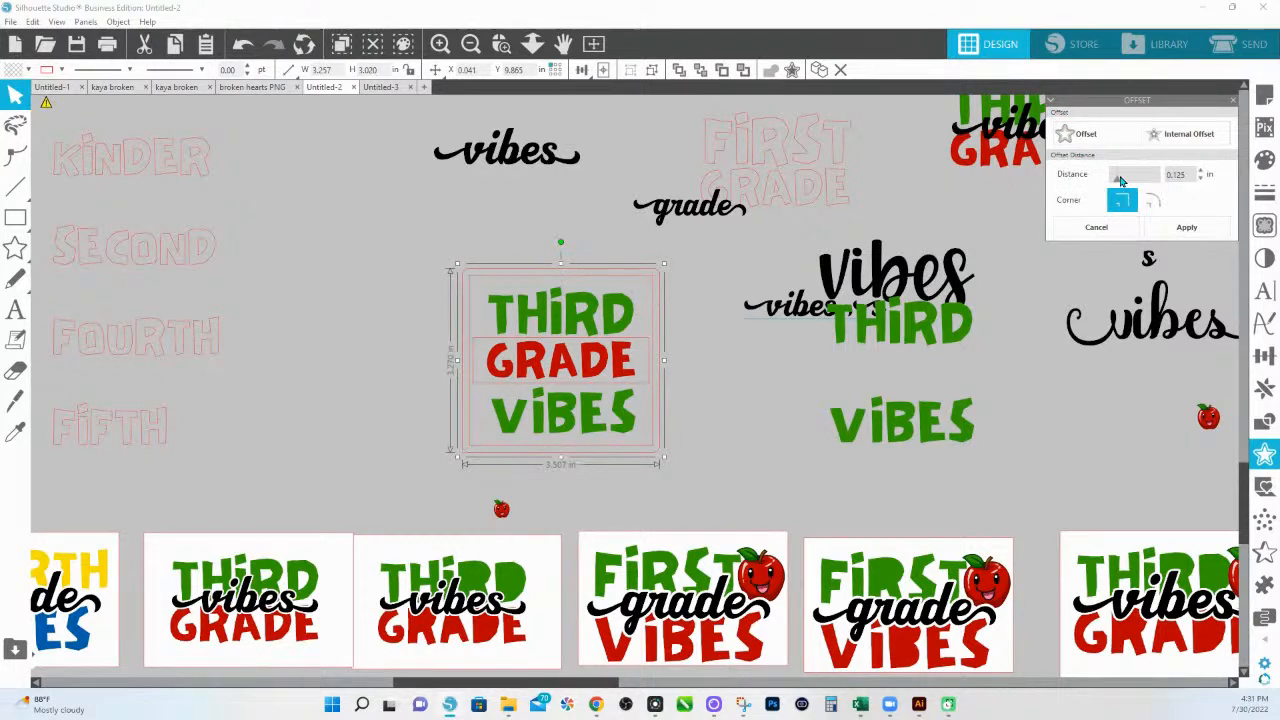
click(1186, 227)
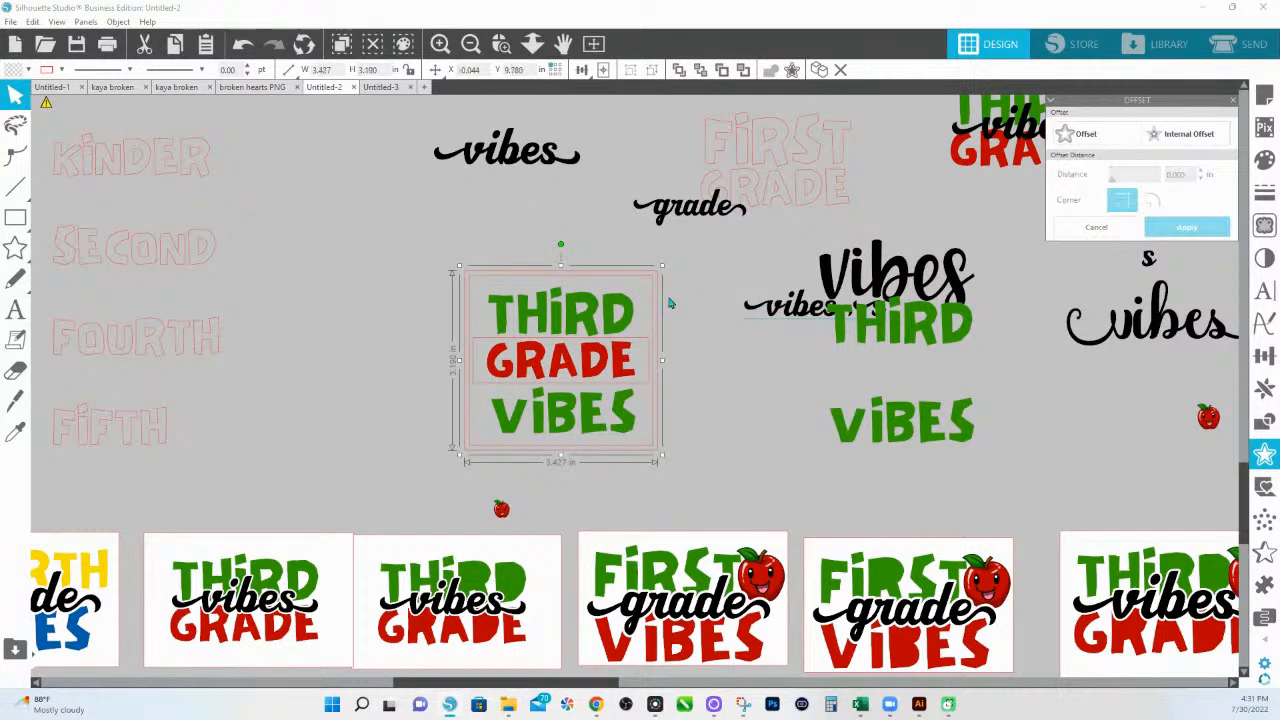
Widen the rectangle around GRADE to reach both sides of the double frame and weld it to the frame
click(652, 290)
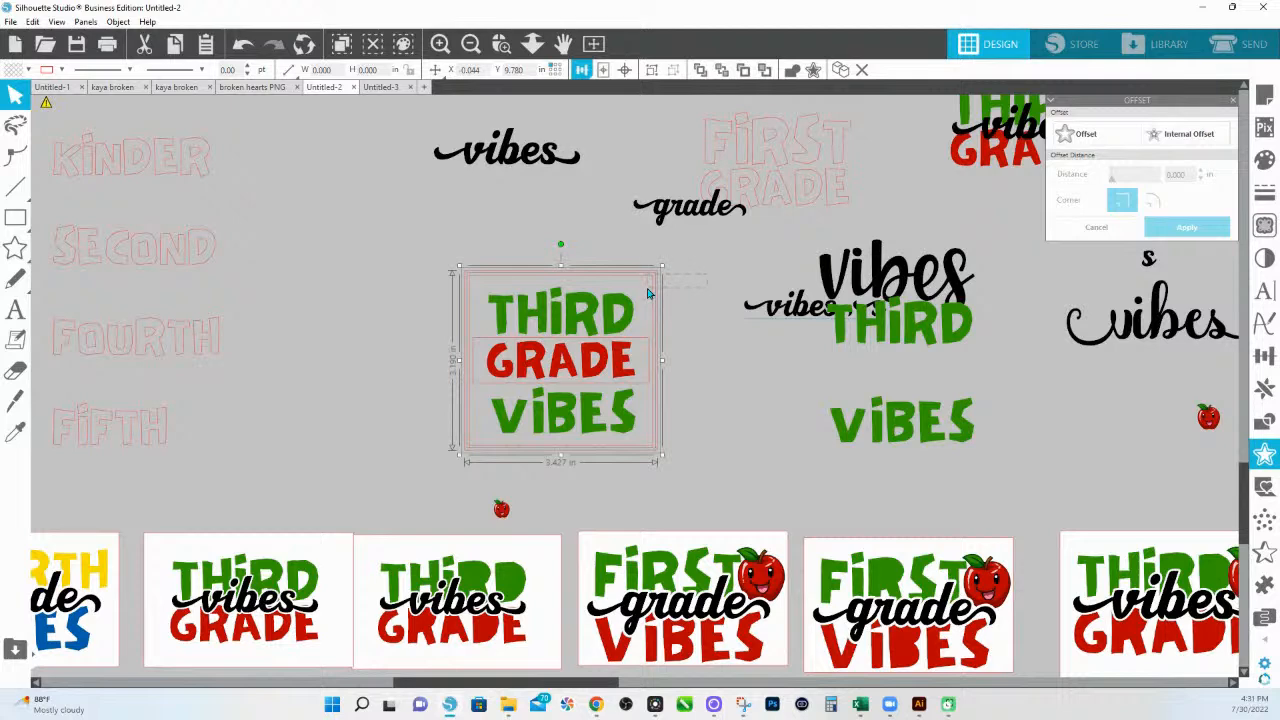
click(706, 271)
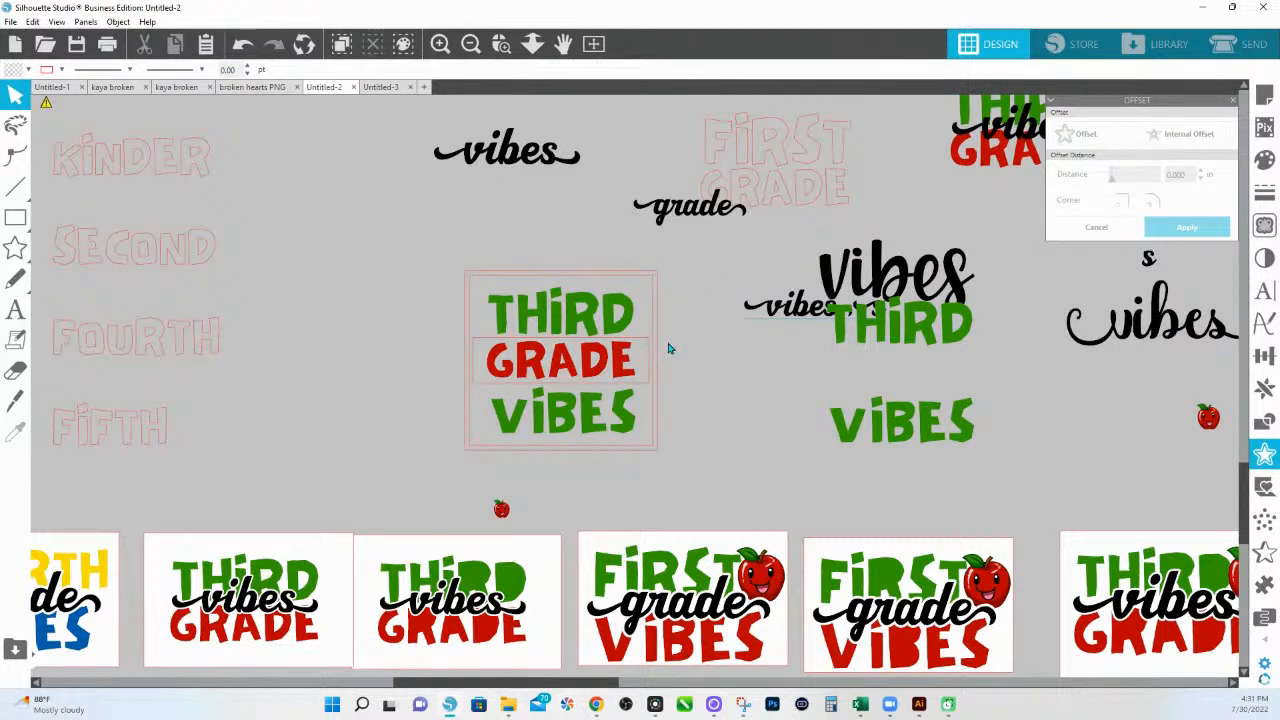
click(645, 347)
click(651, 370)
drag(652, 361, 660, 362)
click(649, 292)
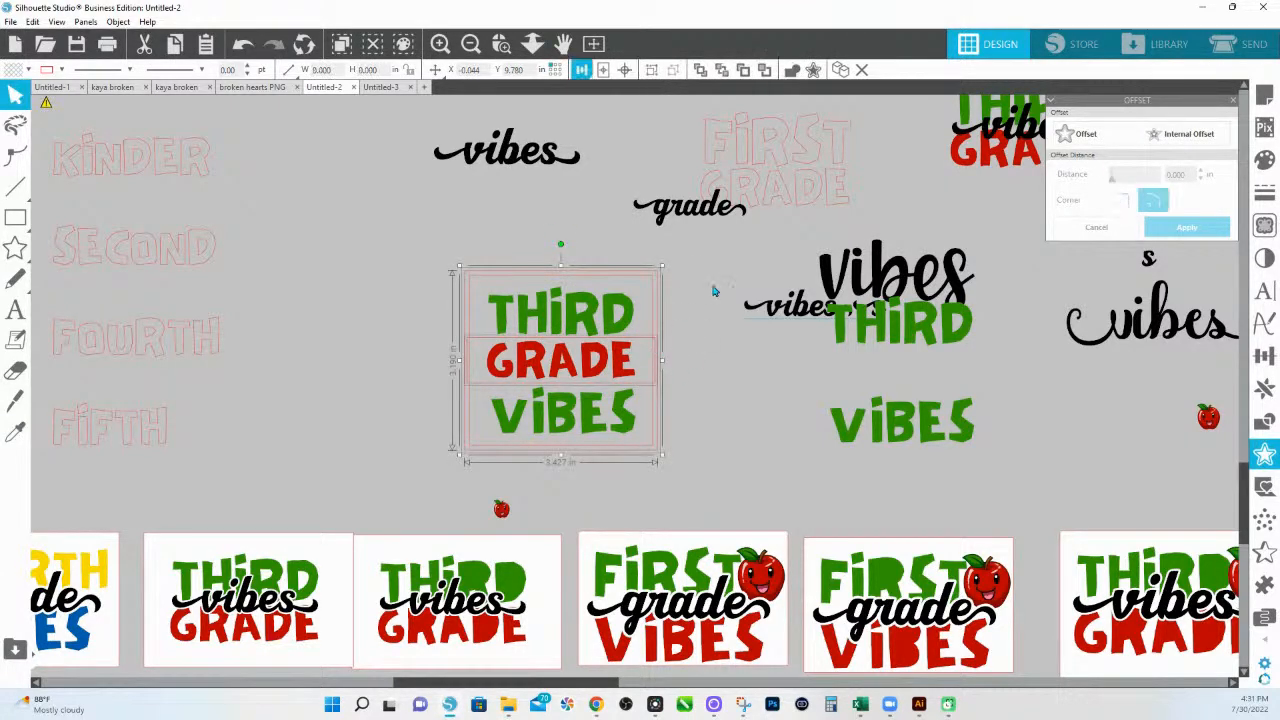
click(791, 69)
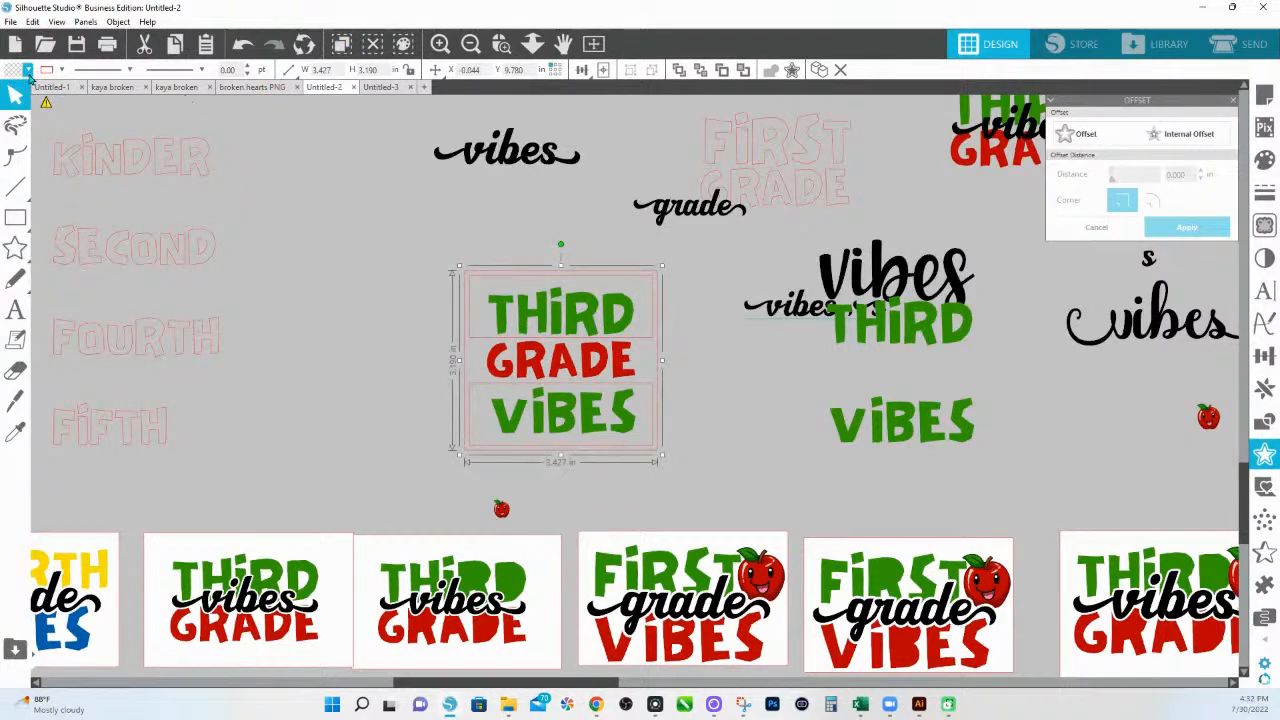
Fill the welded frame with white and send it to the back, behind the lettering
click(28, 70)
click(29, 119)
right_click(612, 353)
click(650, 607)
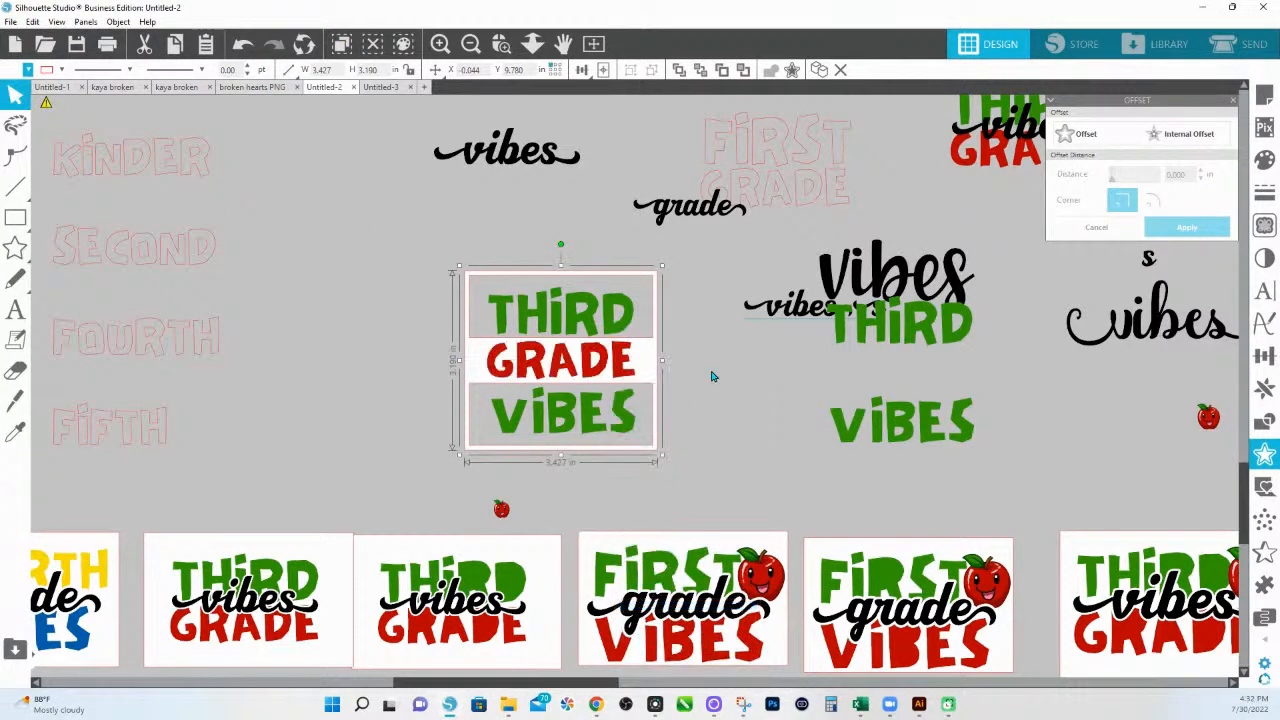
click(668, 324)
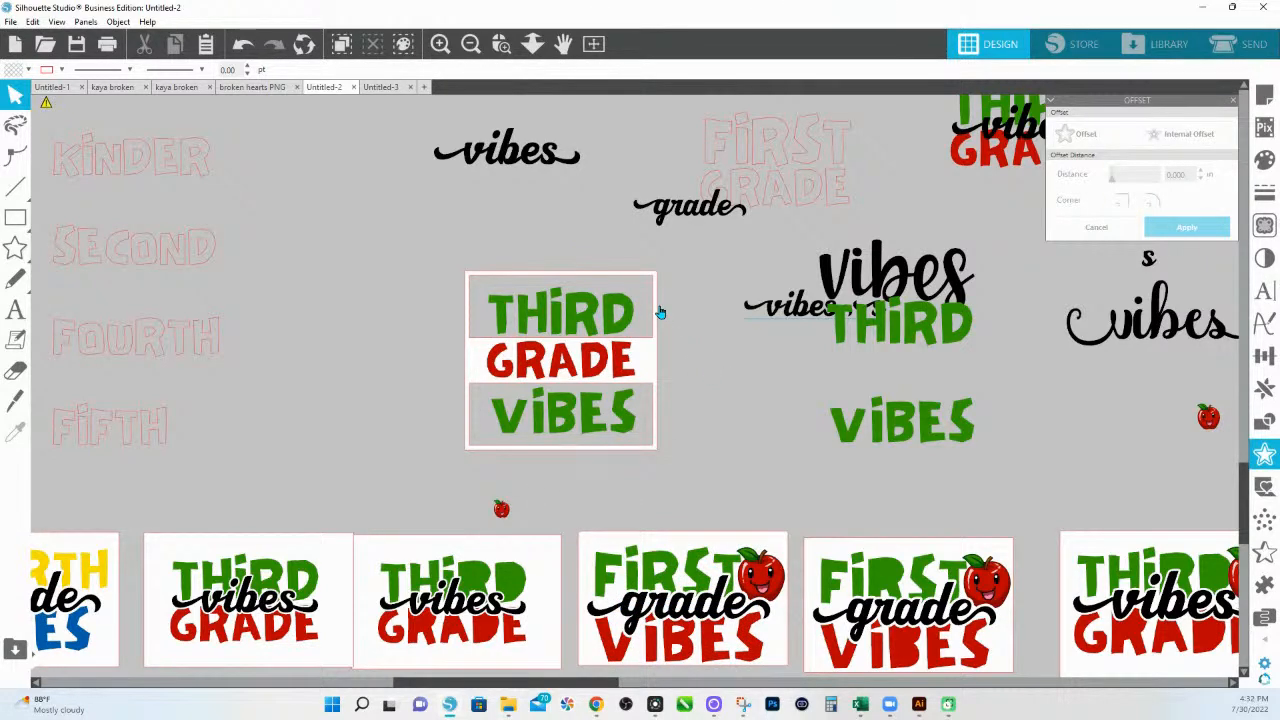
click(651, 369)
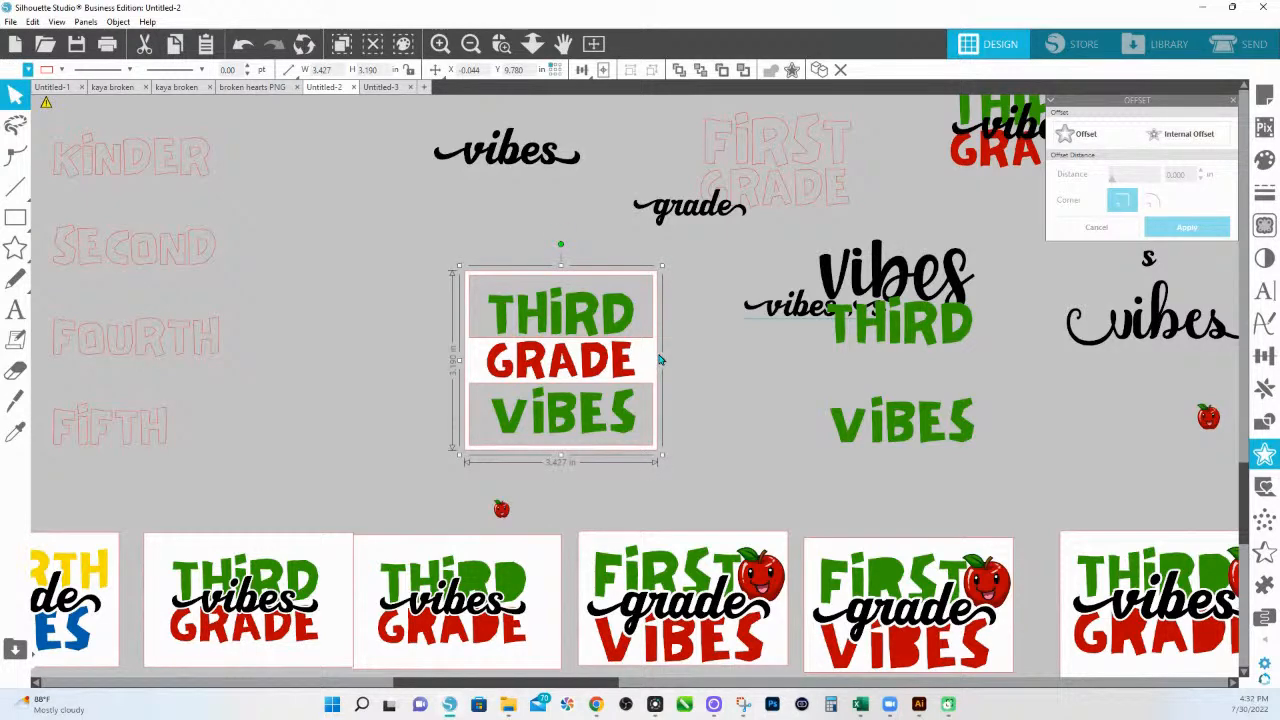
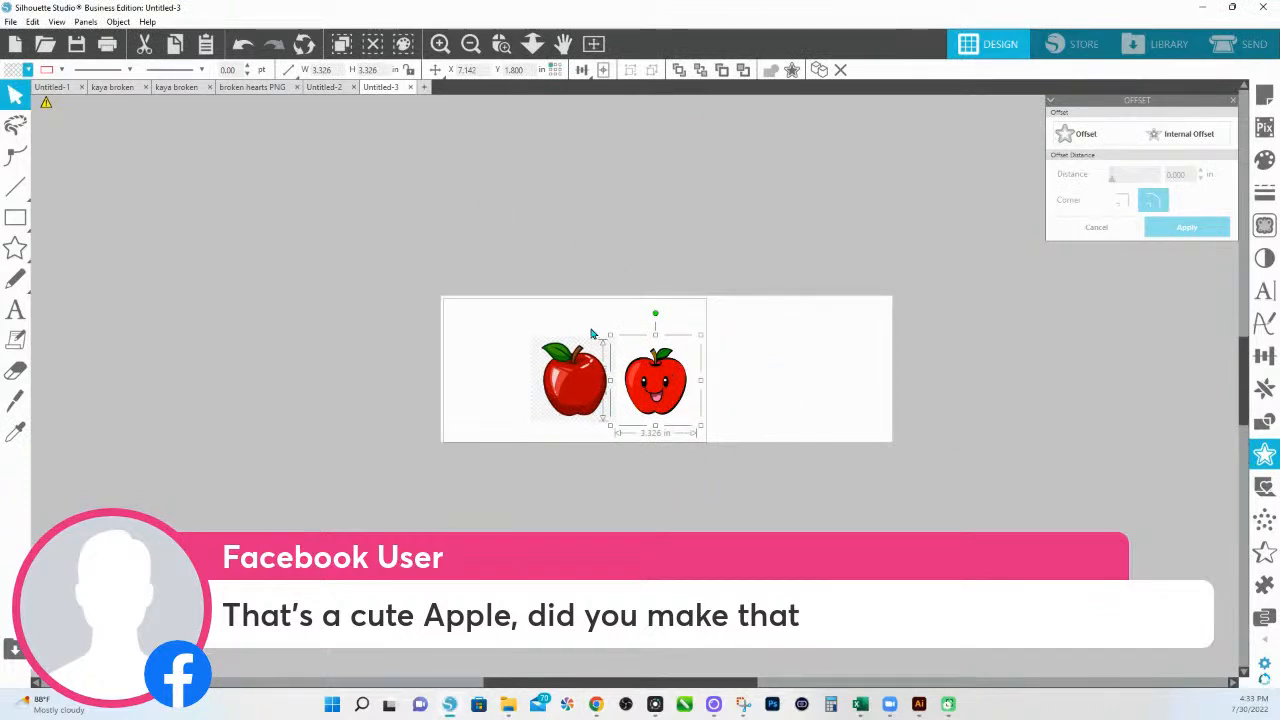
Compare the plain apple image in Untitled-3 with the smiling apple on the FIRST grade VIBES design in Untitled-2
click(578, 424)
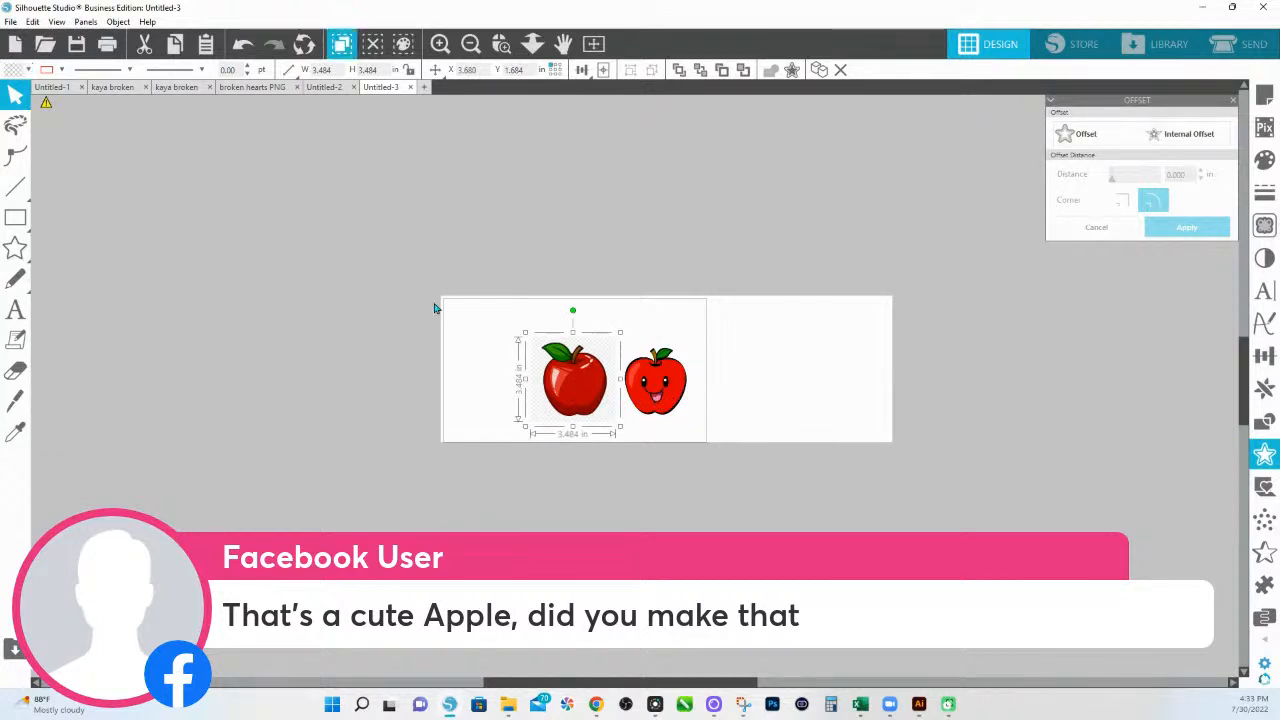
click(333, 89)
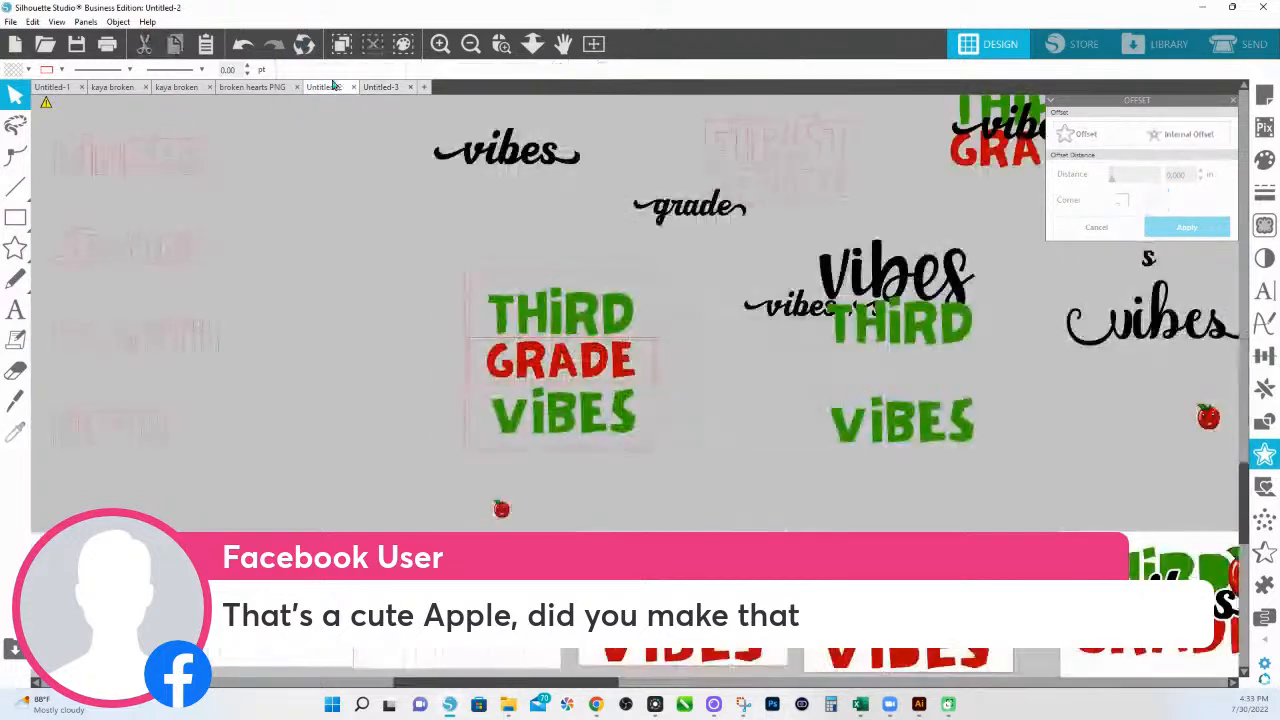
click(502, 44)
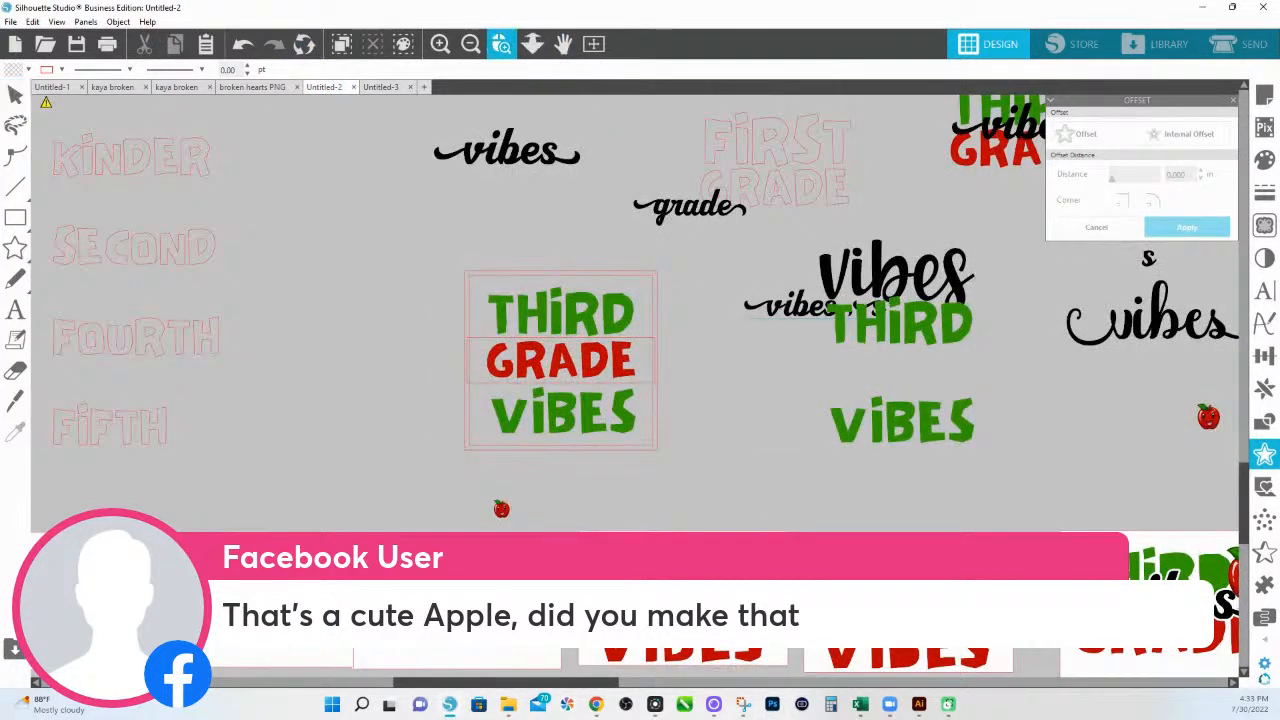
click(547, 337)
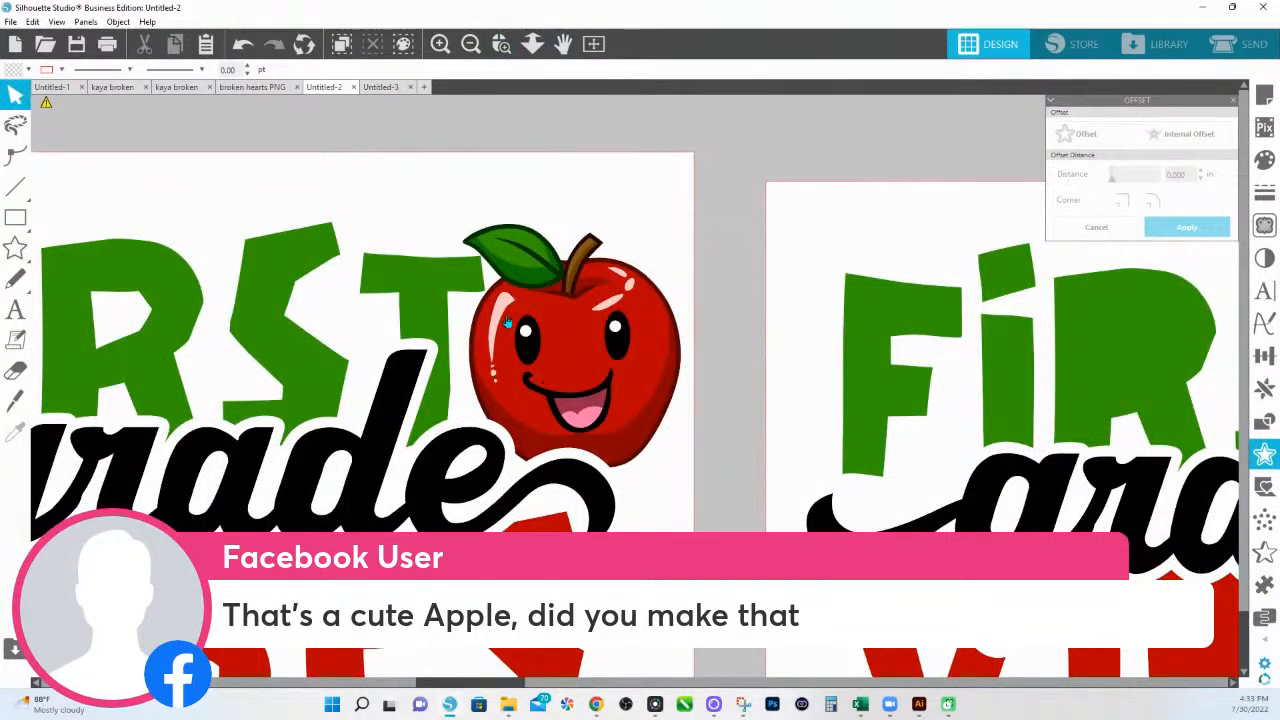
click(532, 44)
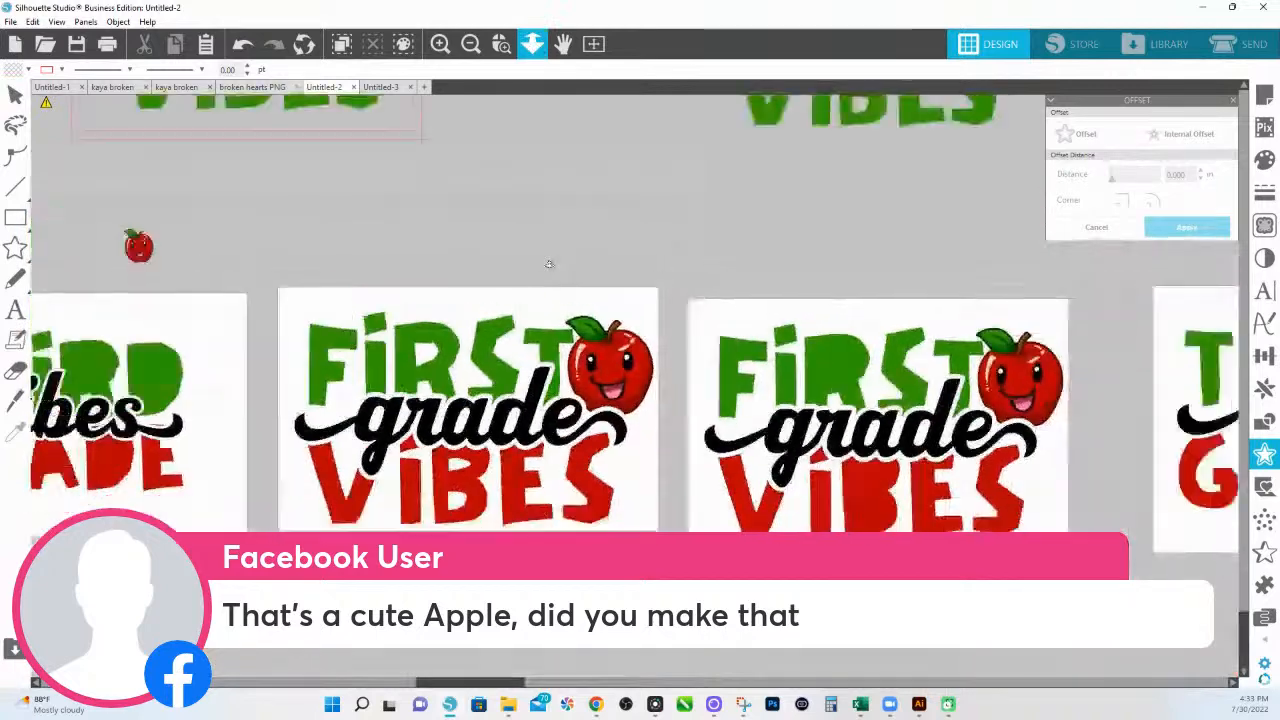
drag(545, 240, 562, 208)
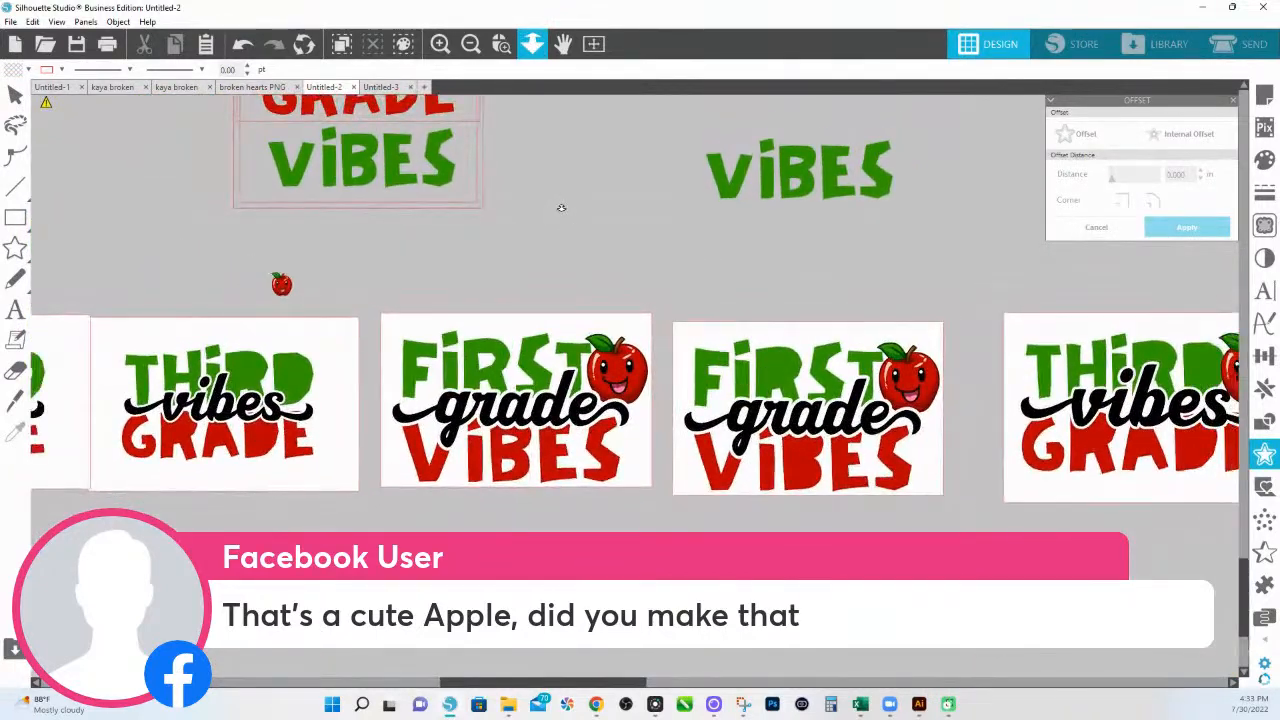
key(Escape)
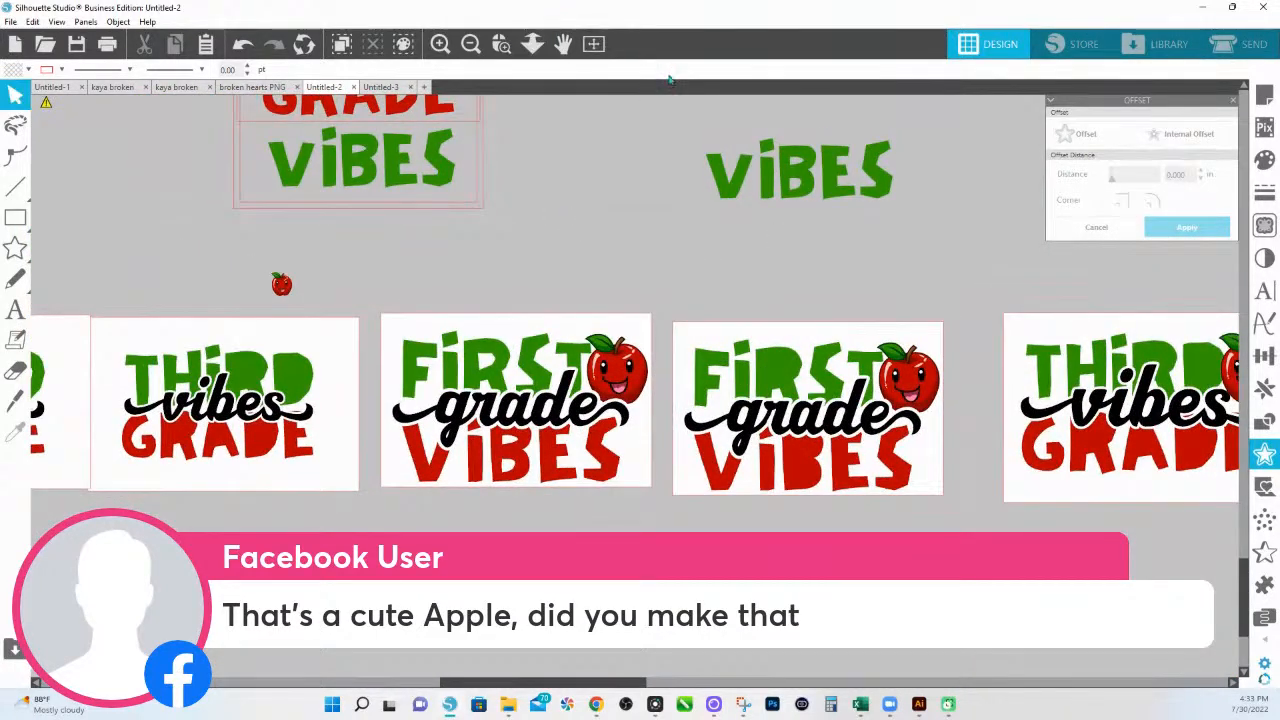
click(532, 44)
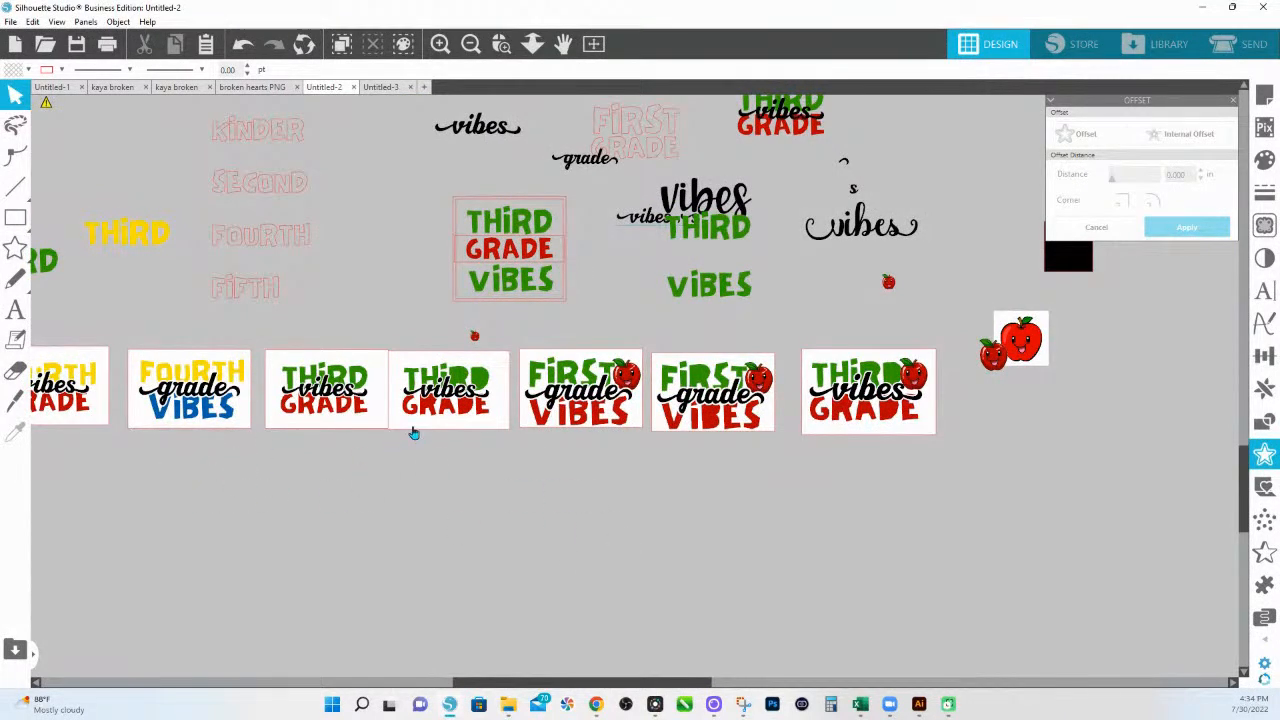
Duplicate the black script word vibes and place the copy directly below the original
scroll(430, 408, up, 1)
scroll(430, 408, up, 2)
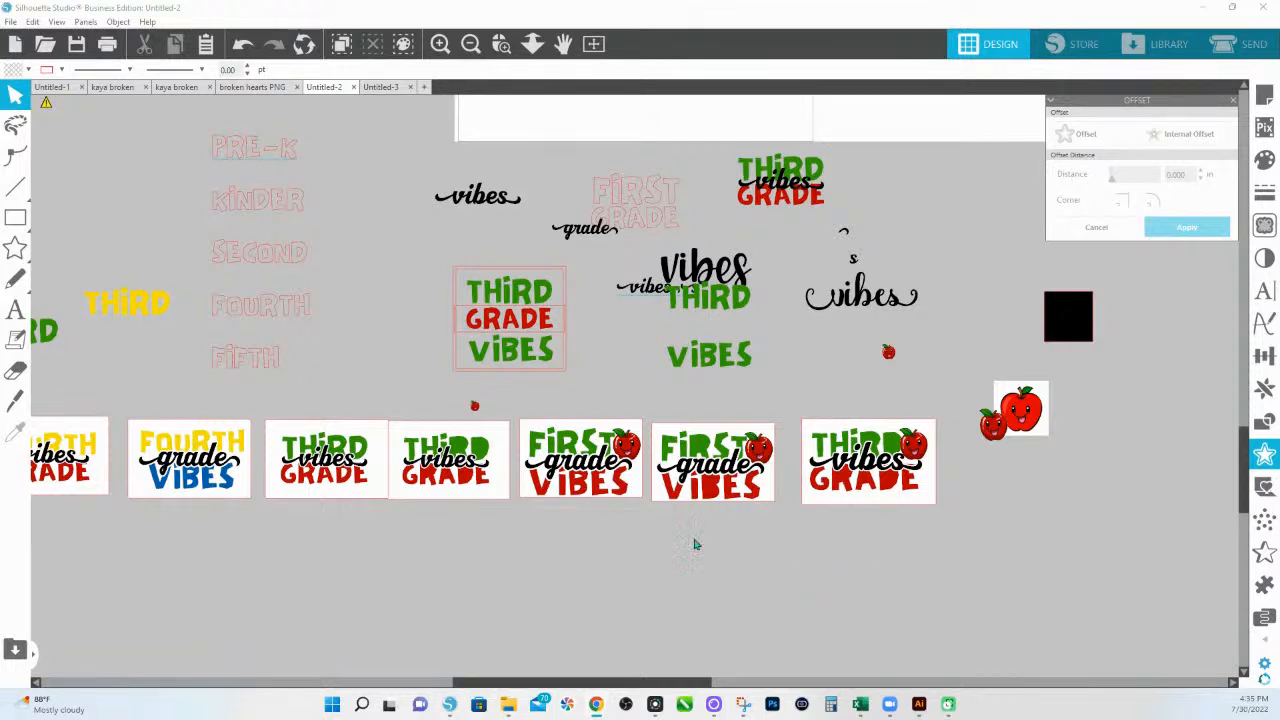
scroll(395, 553, left, 3)
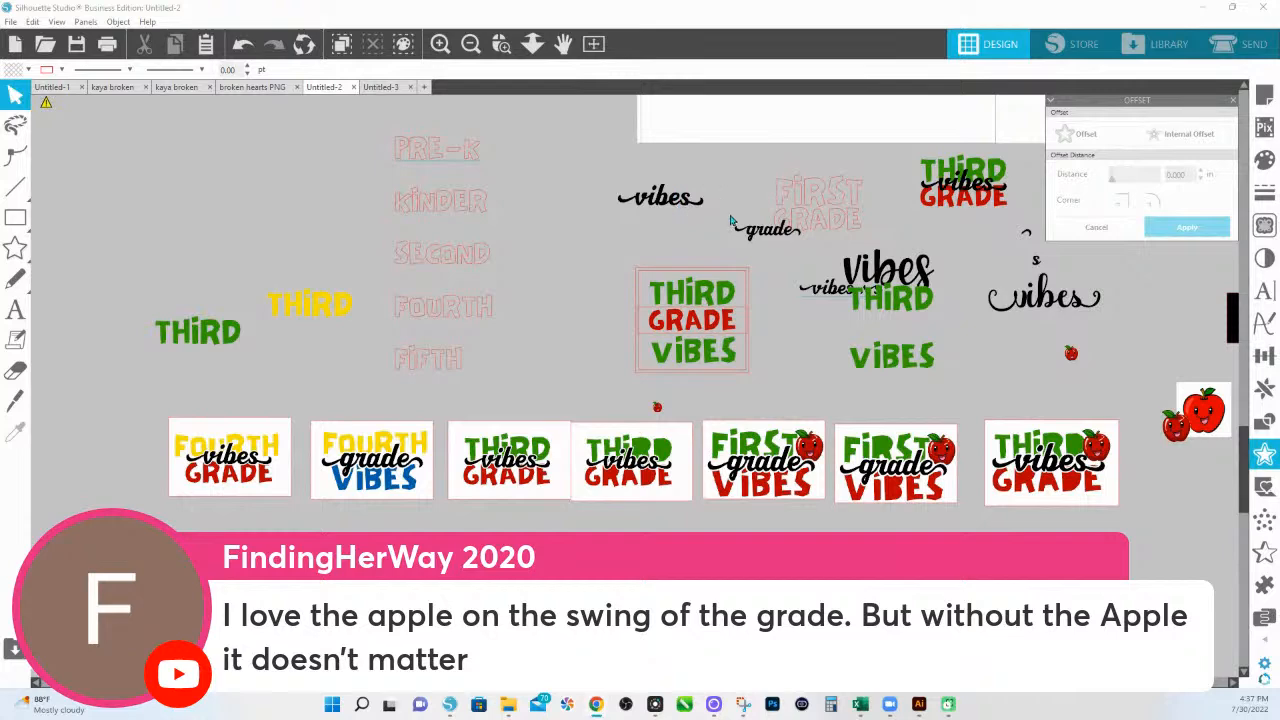
click(501, 43)
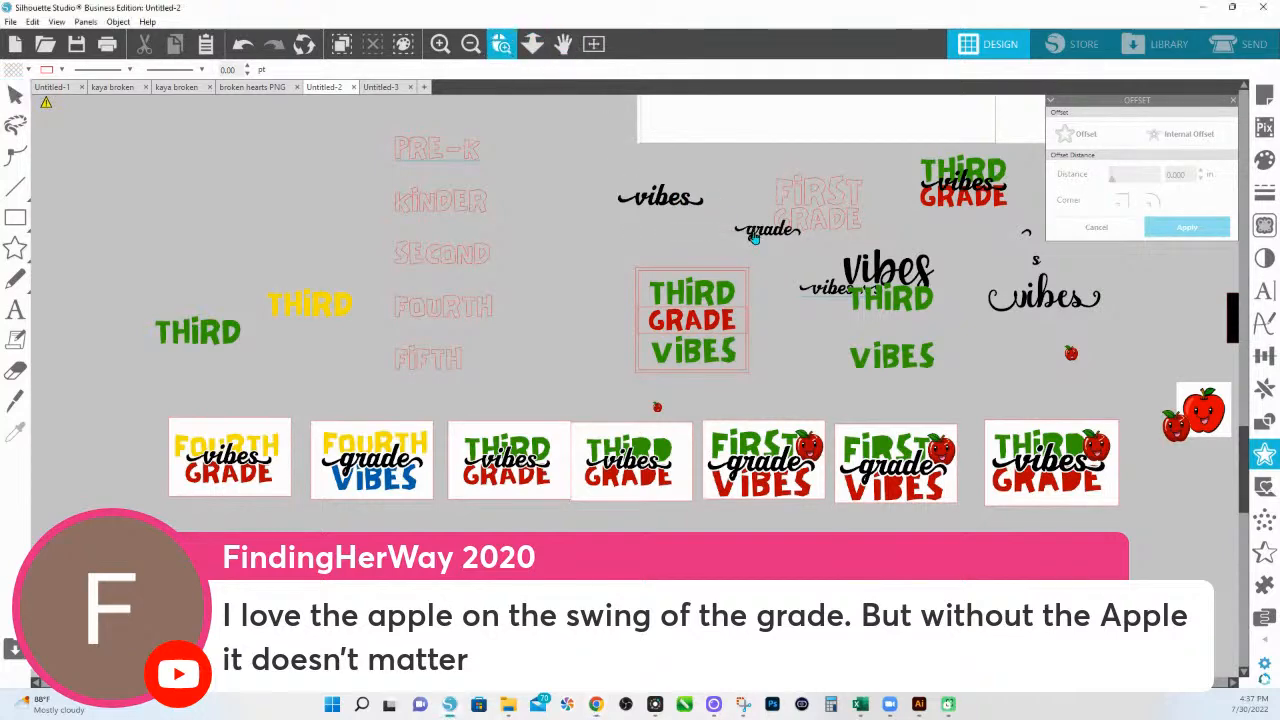
drag(754, 236, 606, 171)
click(659, 390)
drag(657, 390, 655, 520)
Cut the ending swash off the lower vibes with the Knife and flip it vertically, placing it against the s
click(13, 402)
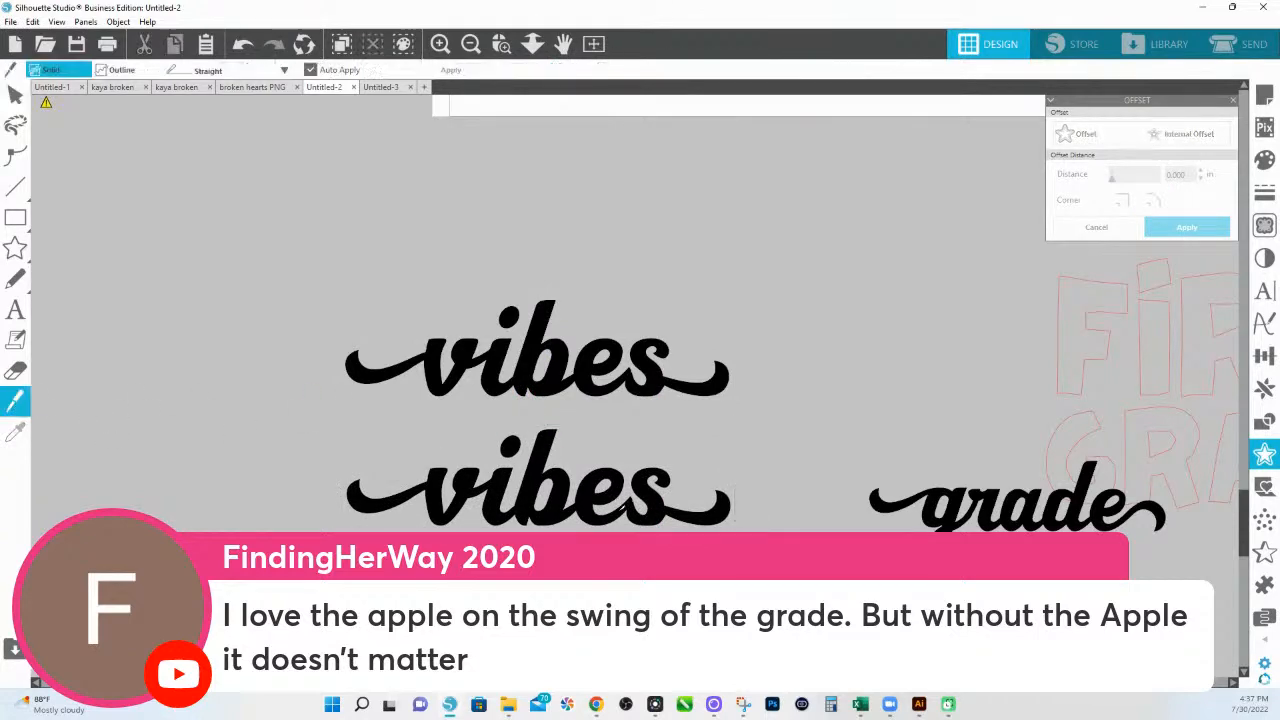
drag(670, 495, 670, 525)
right_click(672, 518)
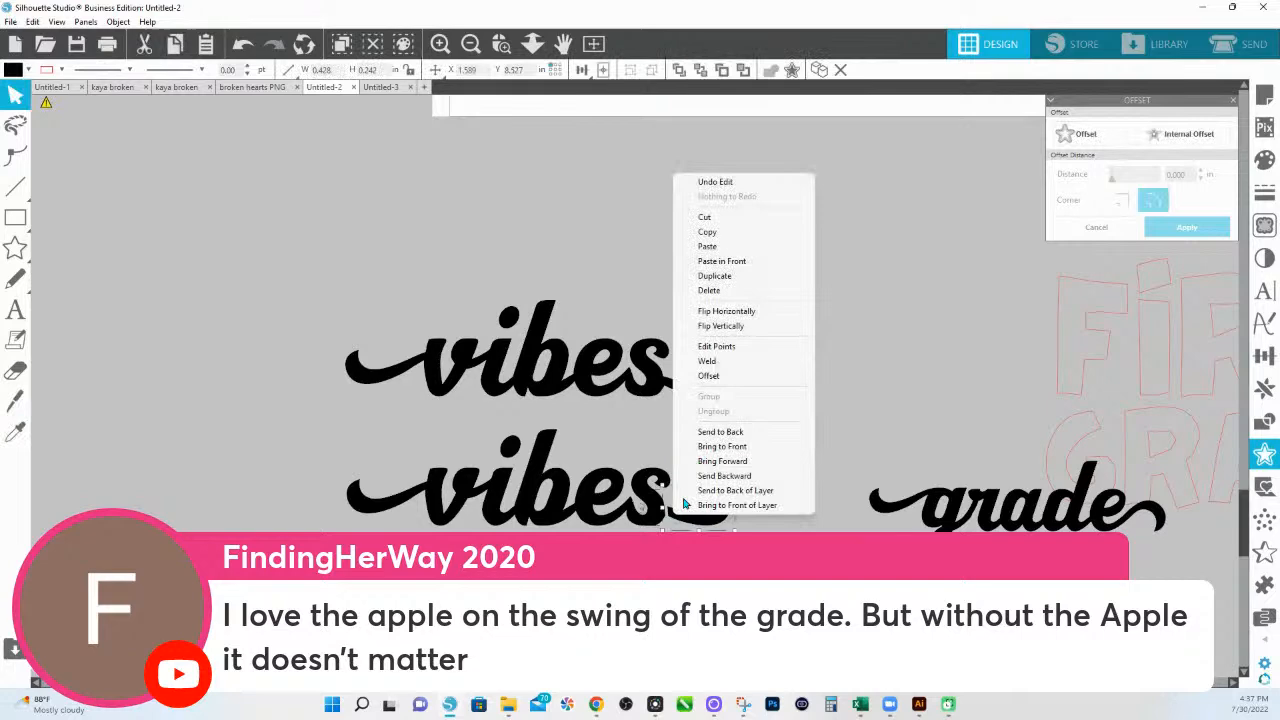
click(720, 326)
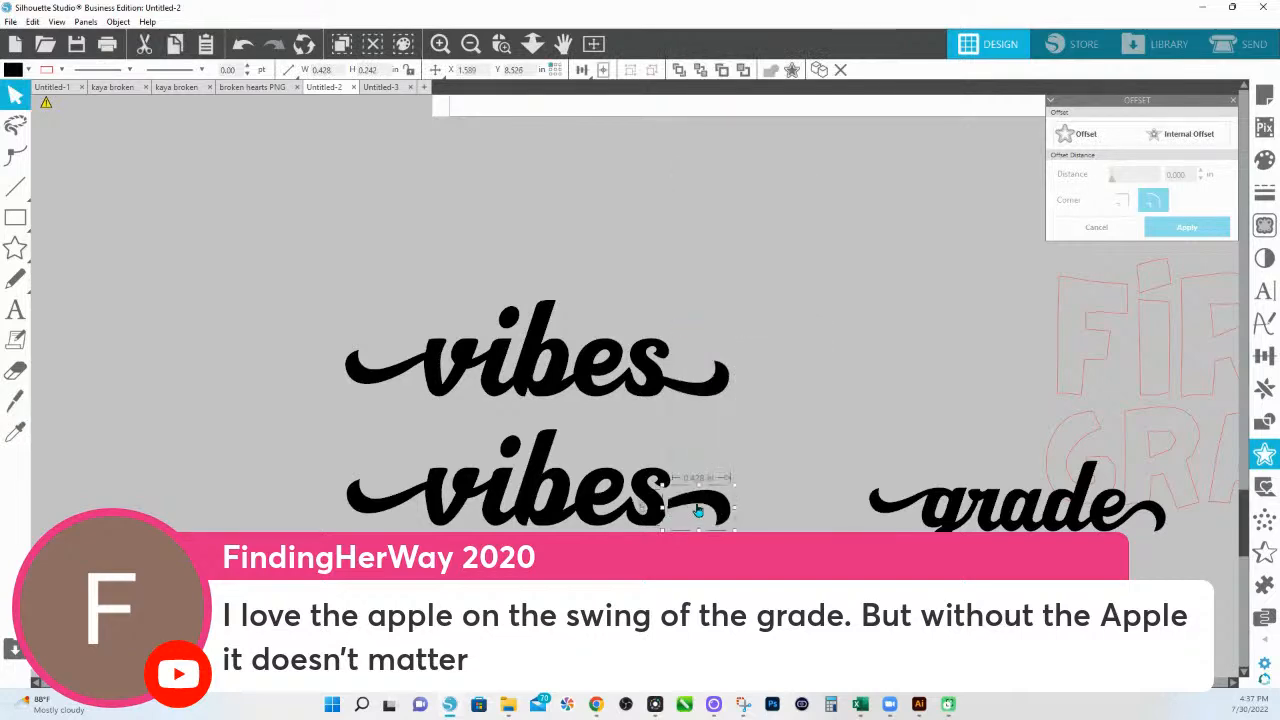
drag(698, 507, 698, 512)
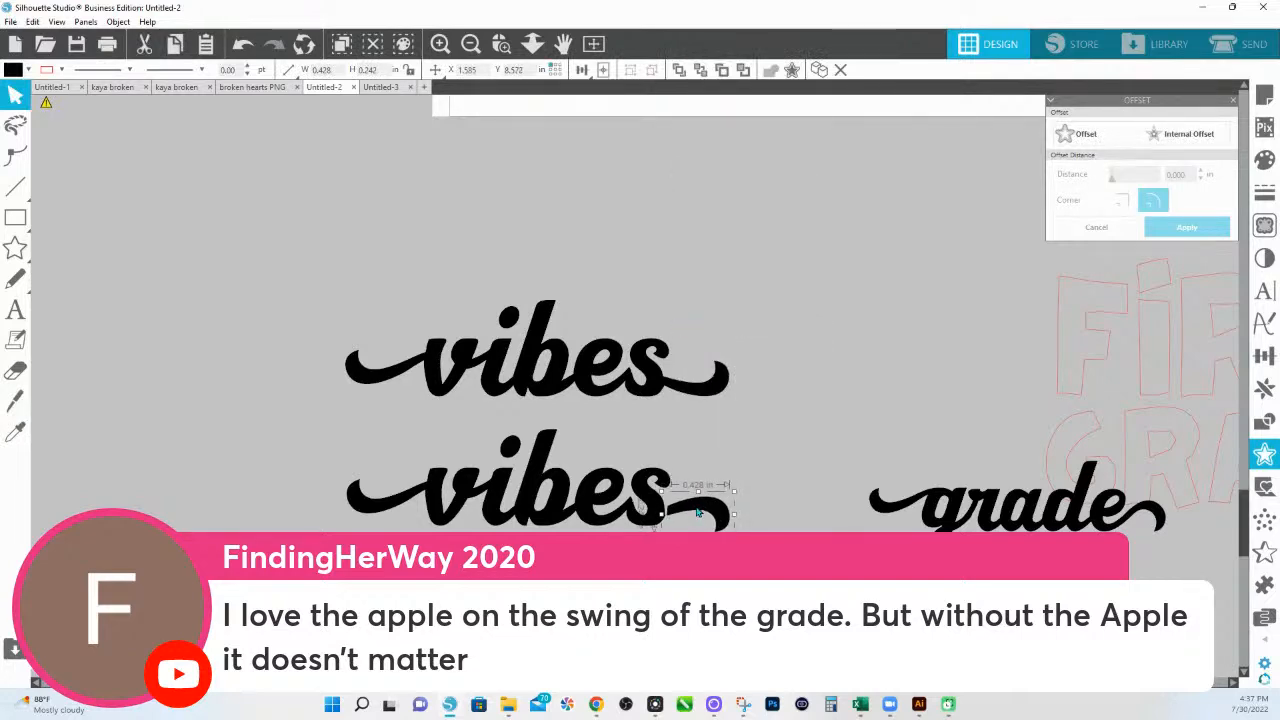
Edit the inner-end points of the flipped swash so that it extends into the s of the lower vibes
double_click(698, 512)
click(675, 518)
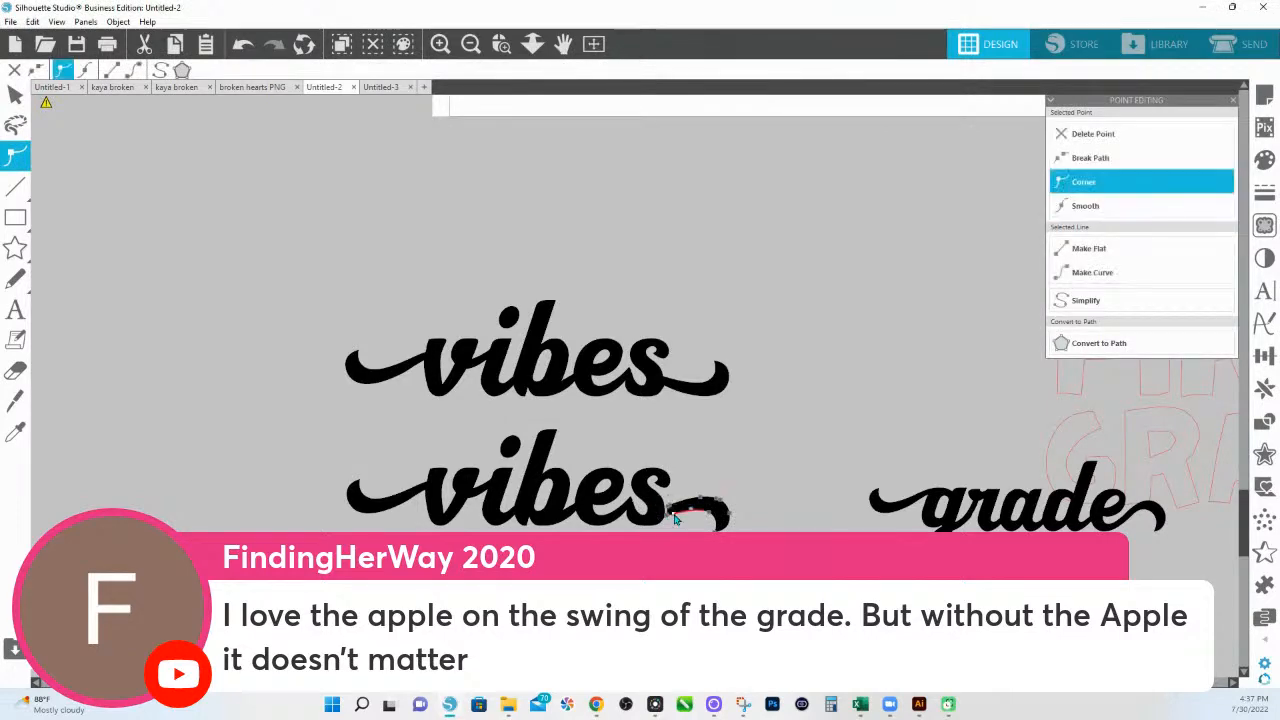
click(677, 527)
click(697, 466)
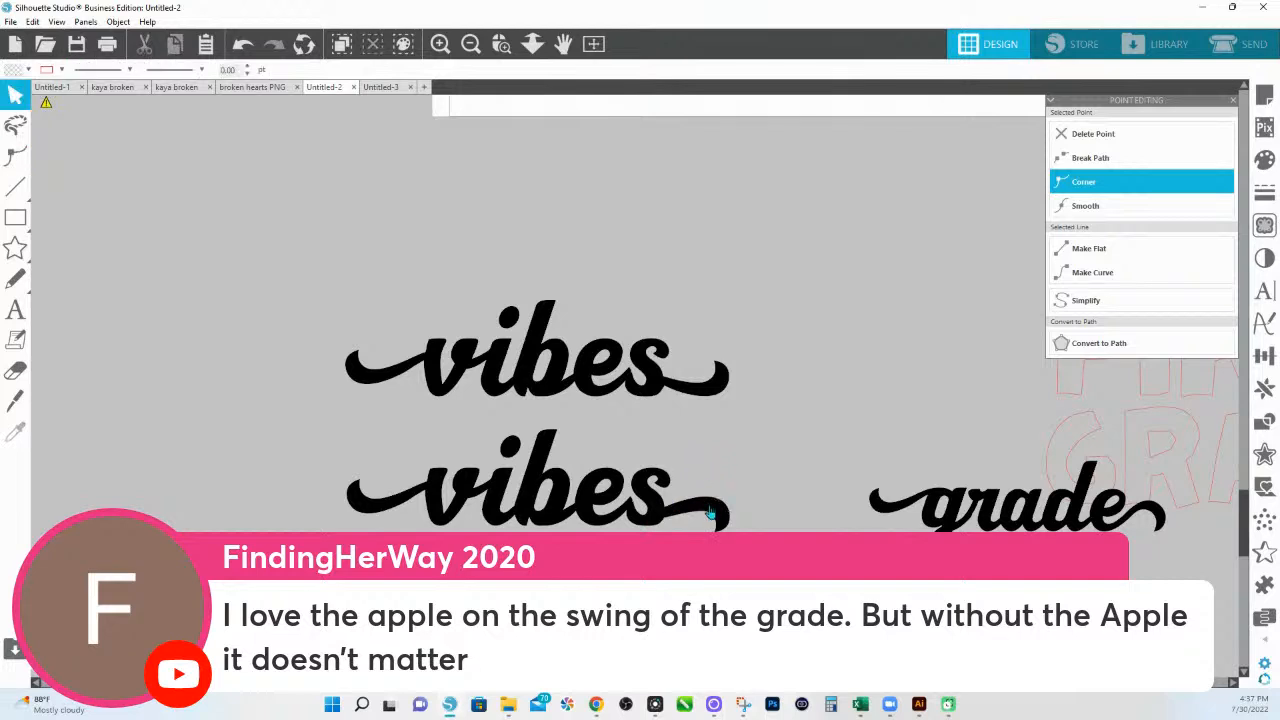
click(705, 516)
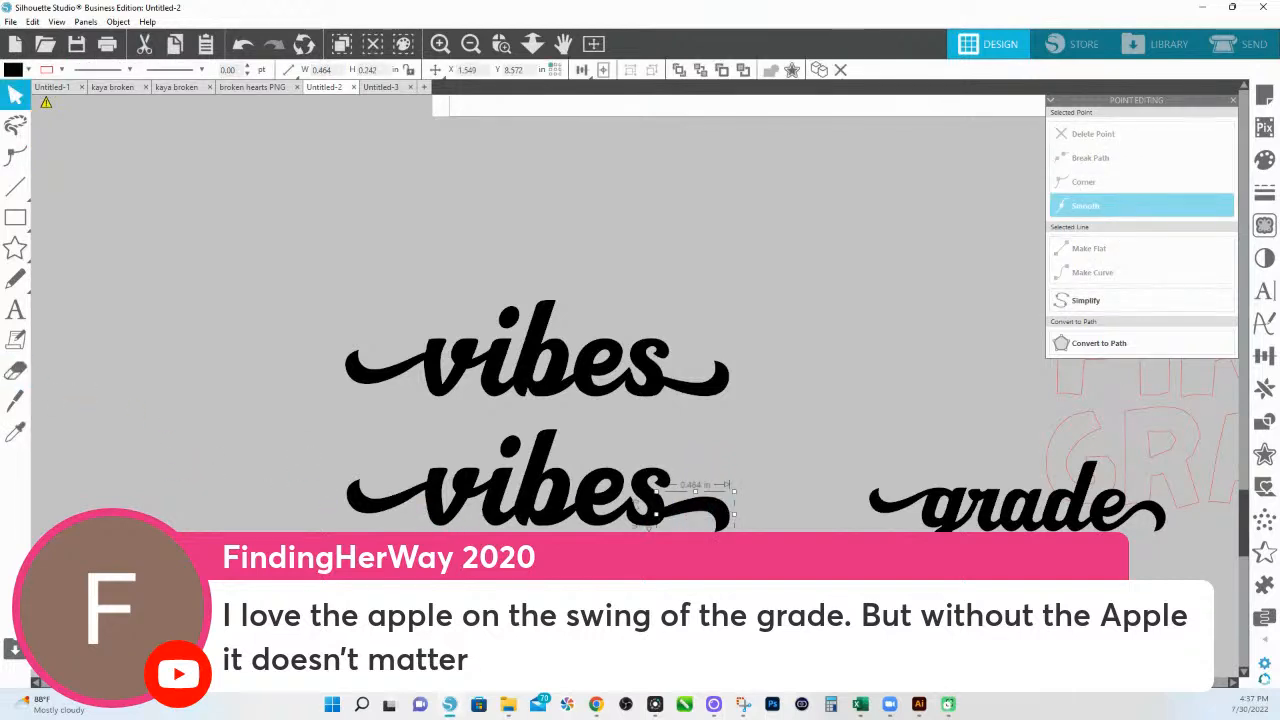
Copy the lower vibes with its ending swash beneath itself, cut off the copy's starting swash with the Knife and flip that swash vertically
click(400, 487)
click(325, 516)
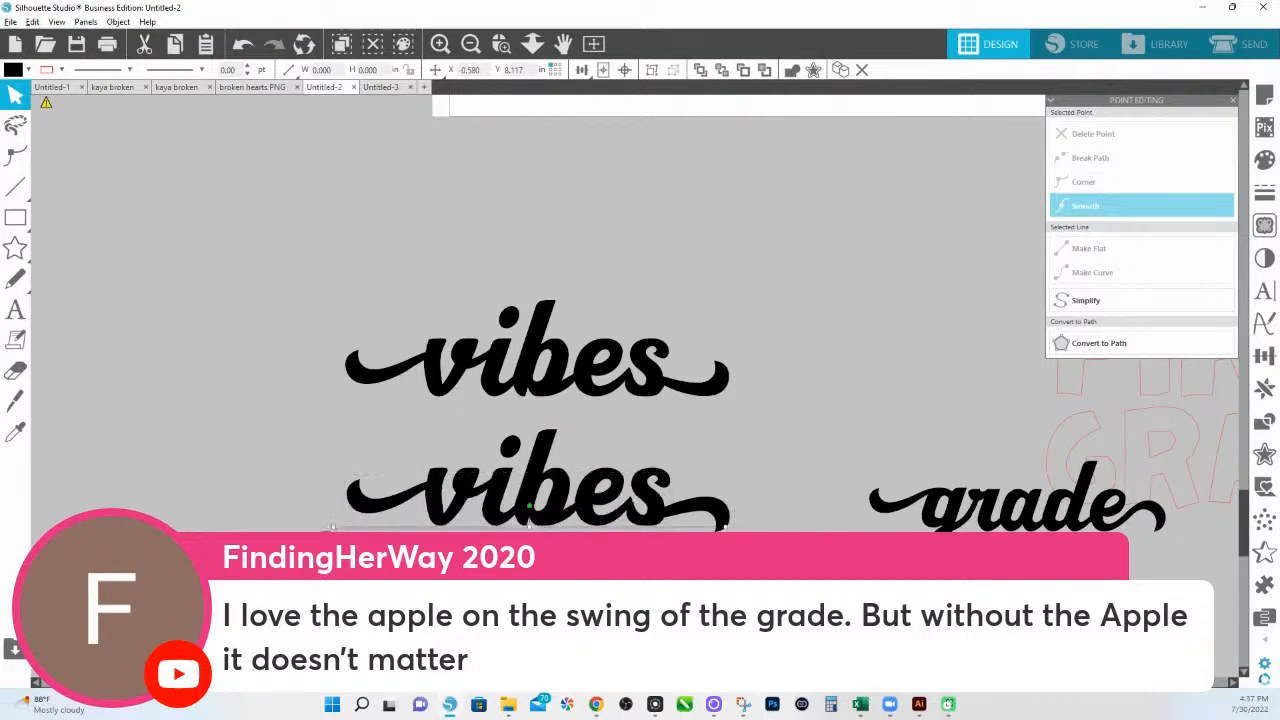
click(15, 400)
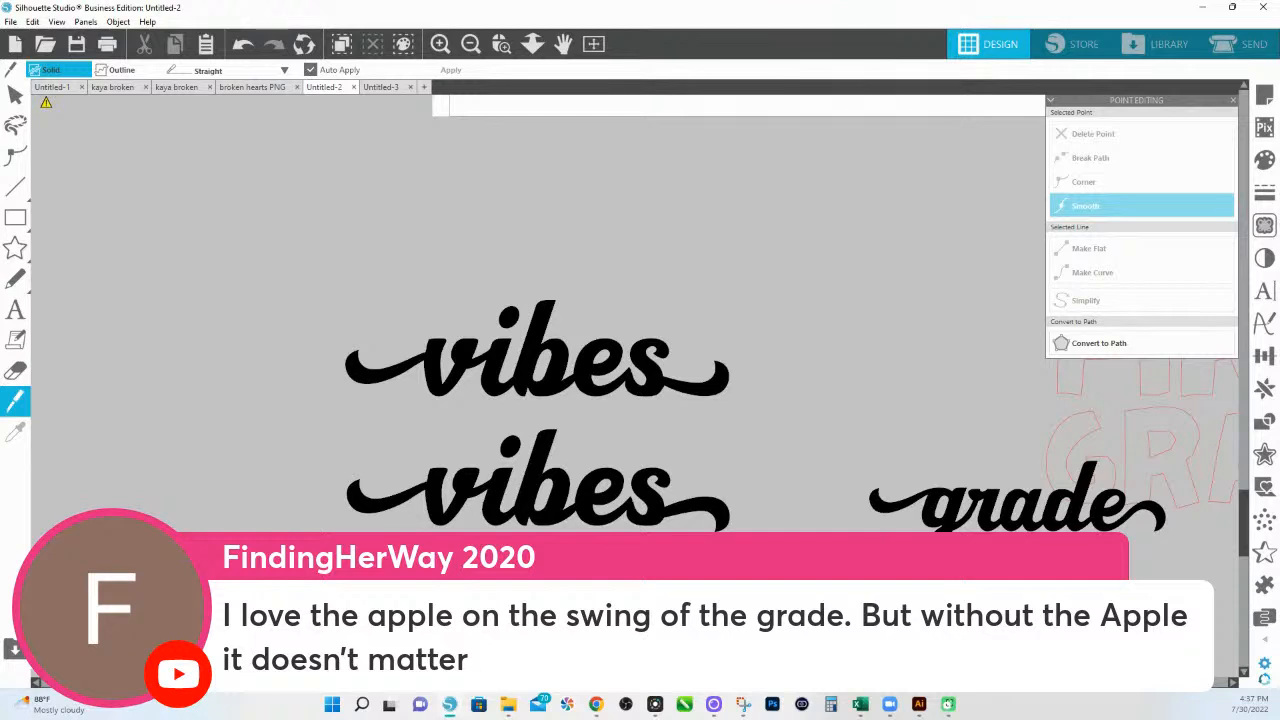
click(15, 93)
right_click(392, 534)
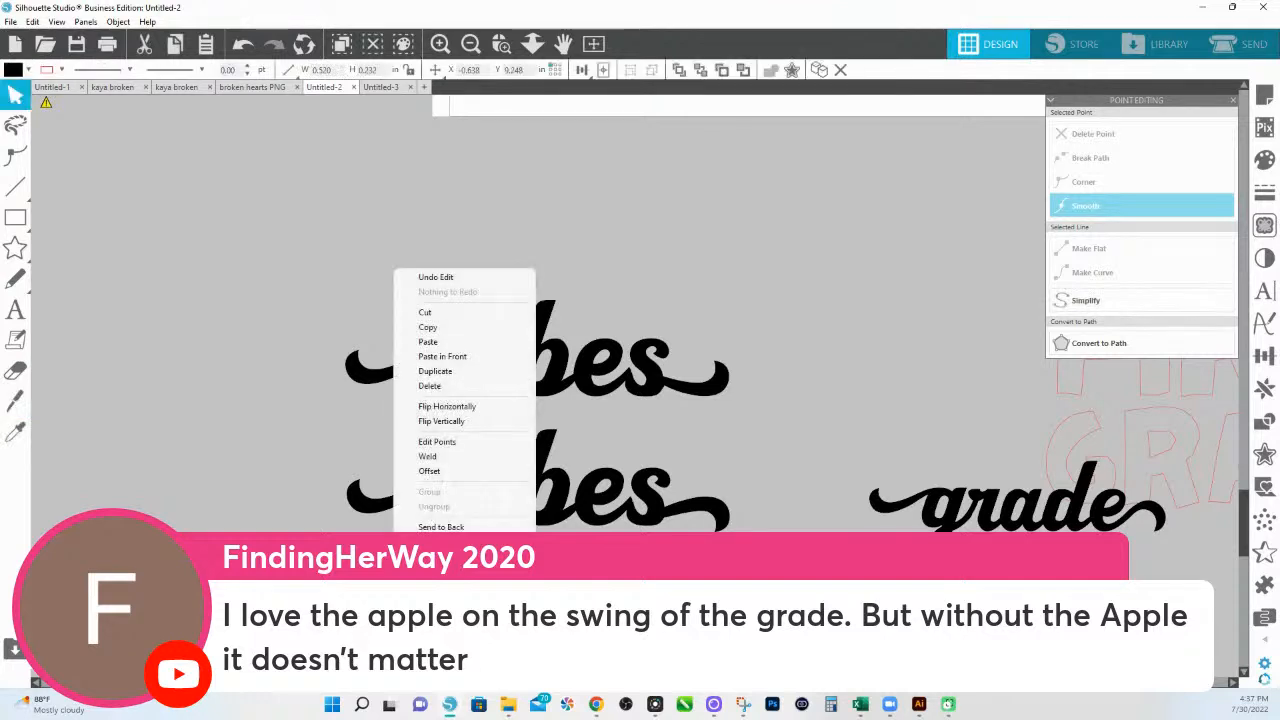
click(450, 425)
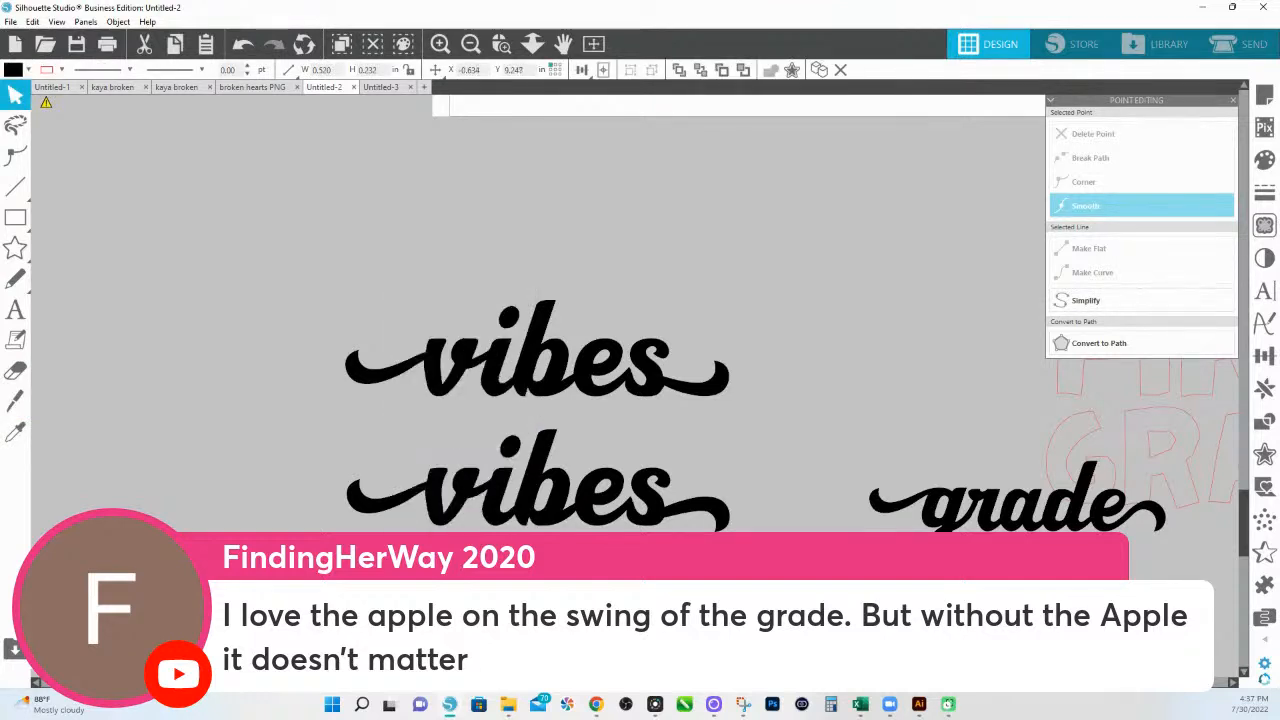
Edit the inner-end points of the swashes on the lowest vibes copy so they run into its letters
double_click(392, 618)
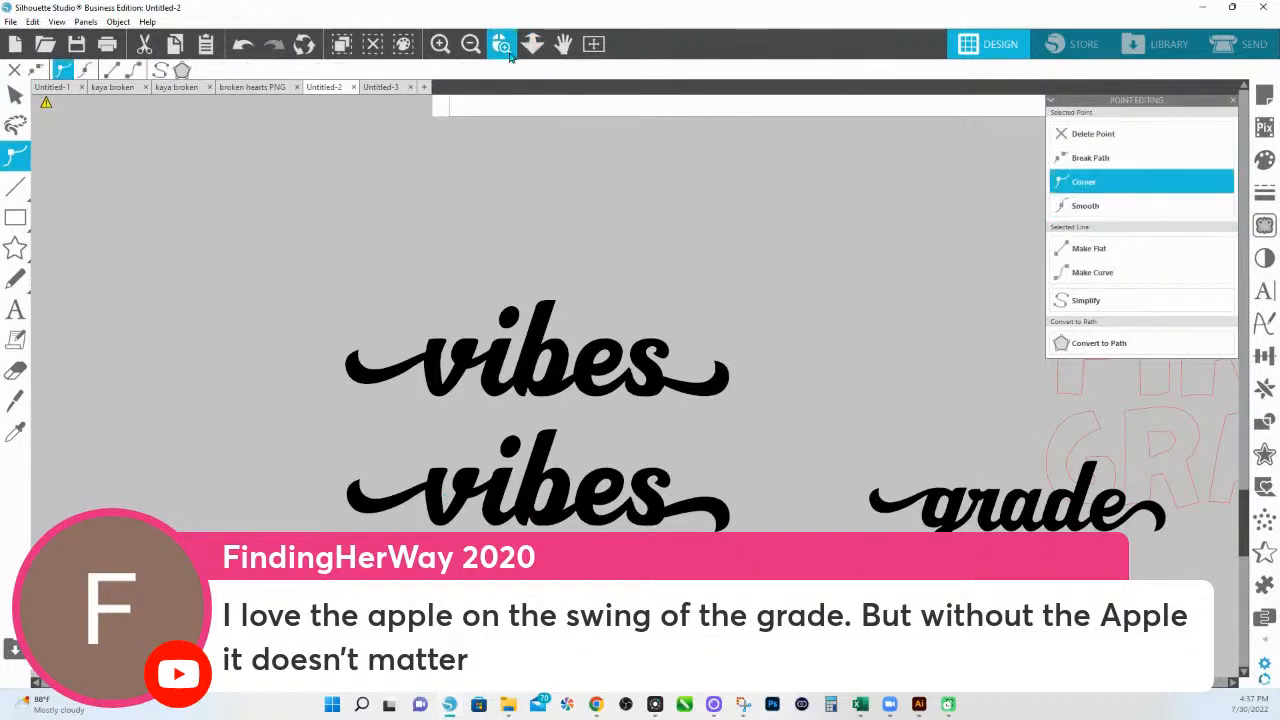
click(687, 521)
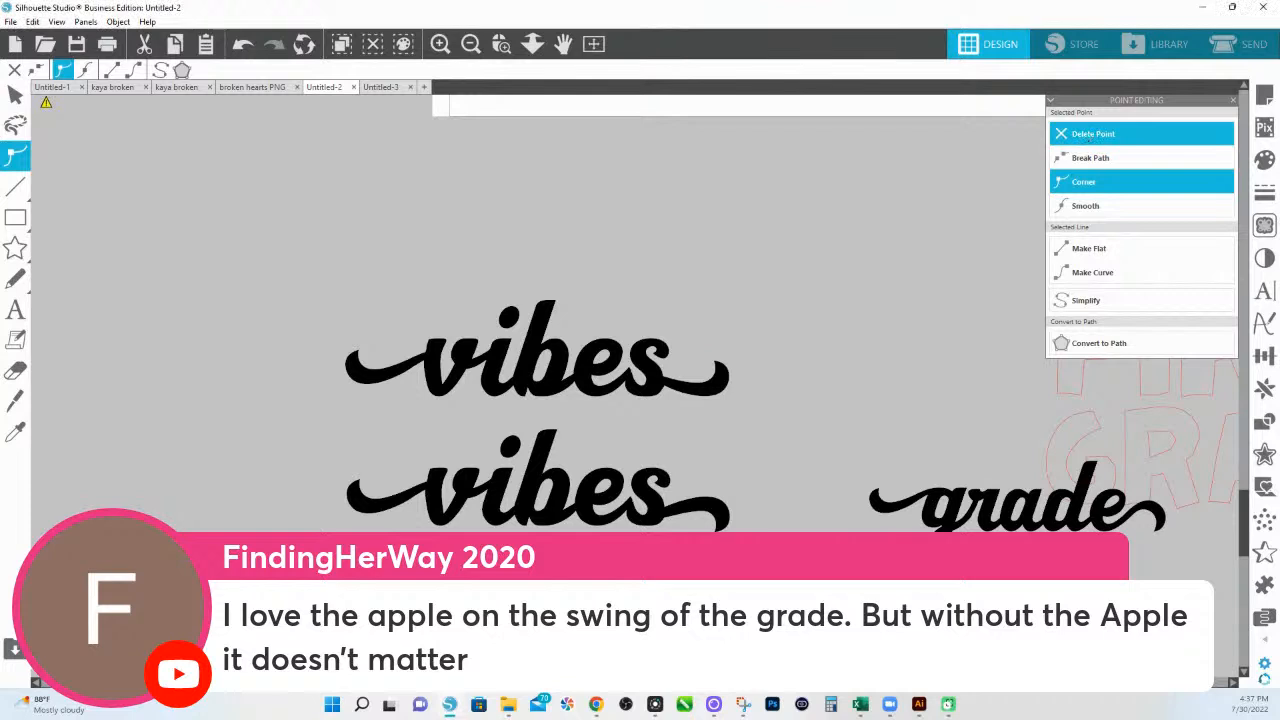
click(697, 612)
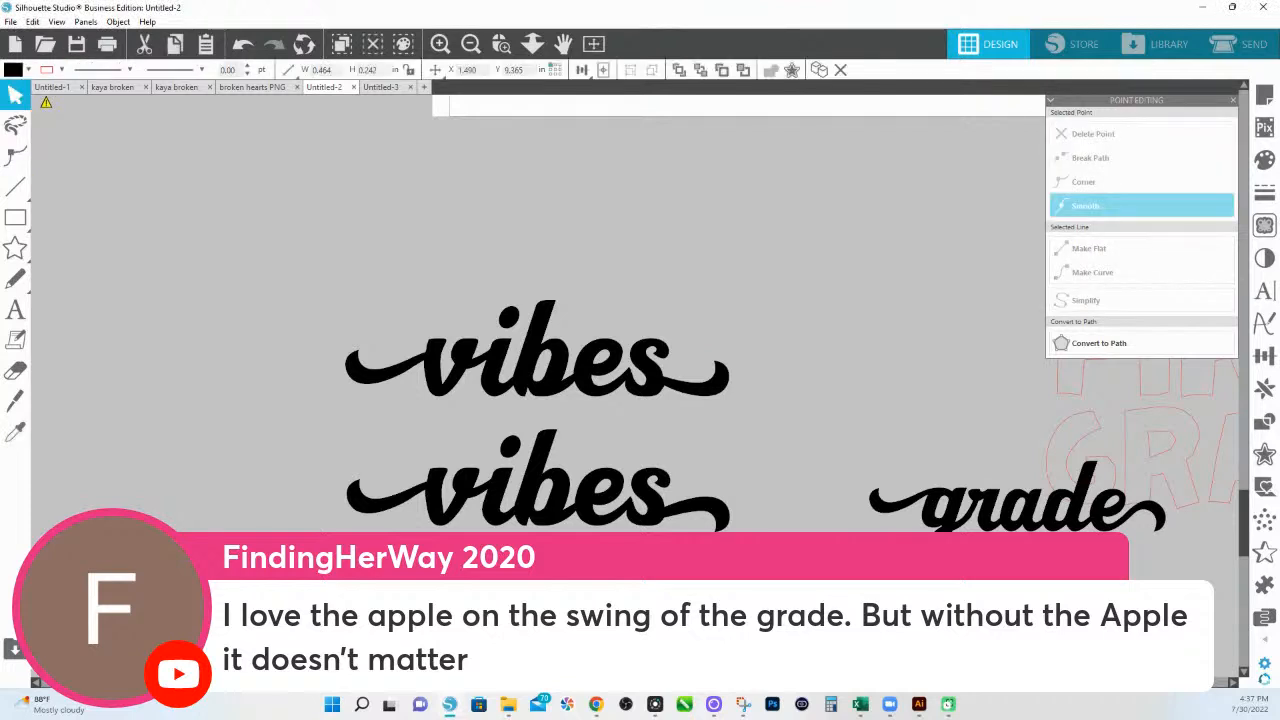
Weld the swashes to the letters on each of the two lower vibes words
click(533, 521)
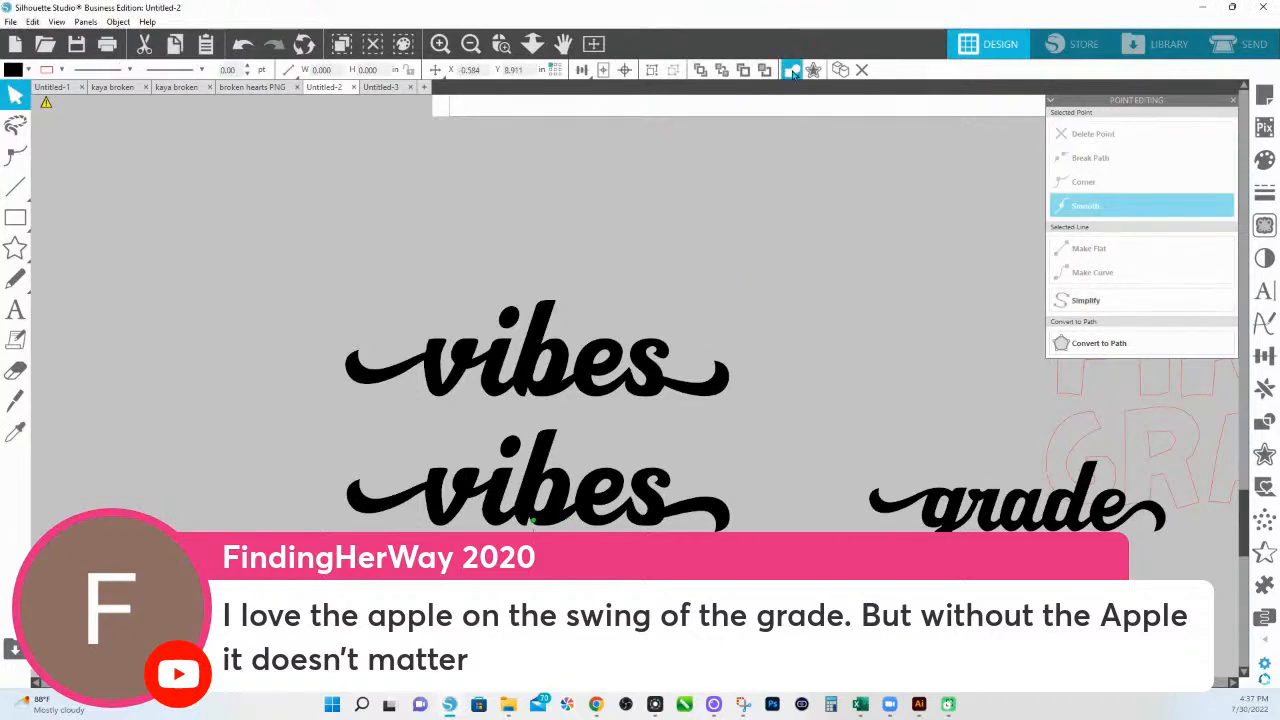
click(511, 455)
drag(511, 455, 489, 568)
click(617, 468)
drag(757, 524, 364, 440)
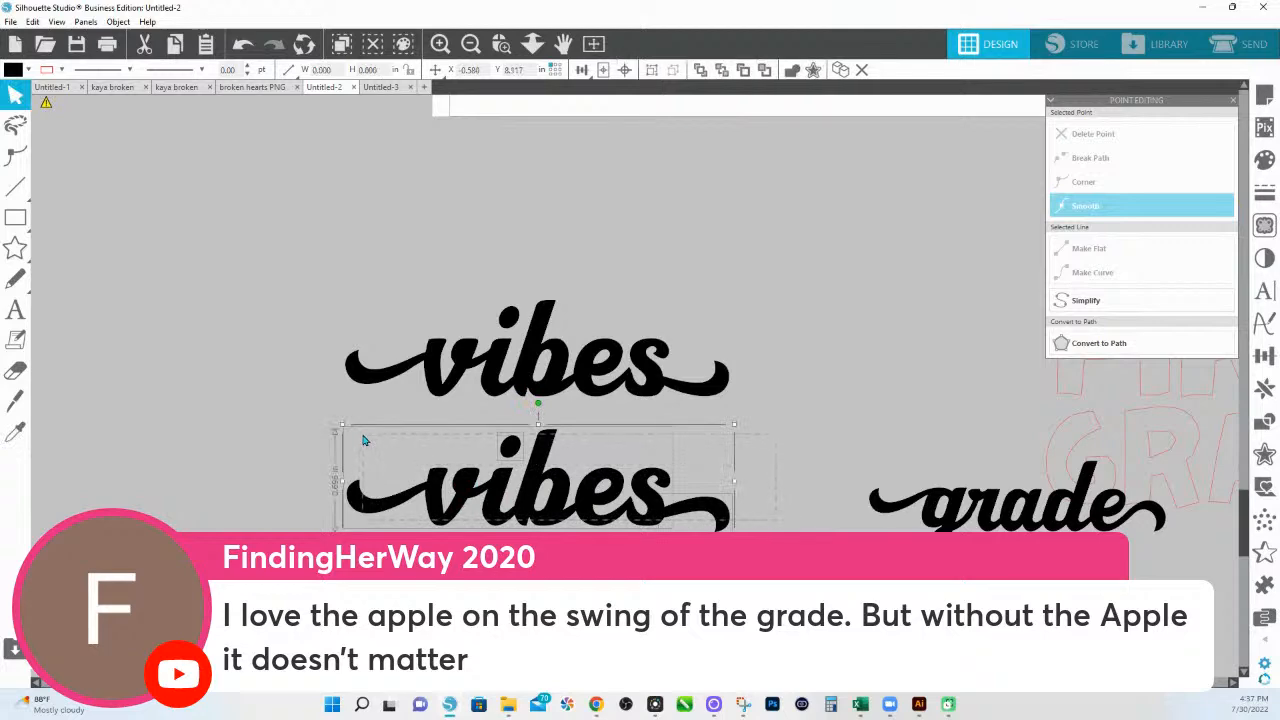
click(791, 69)
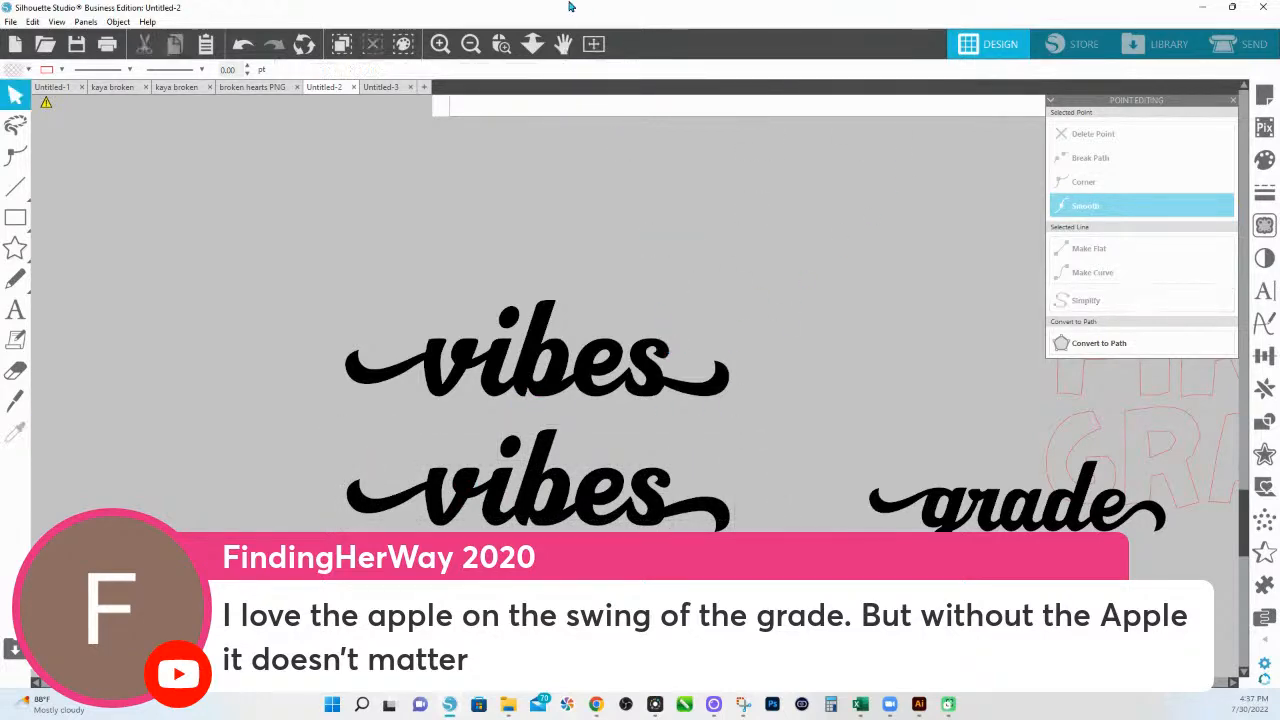
Offset the black word vibes in the bottommost THIRD GRADE apple design by 0.040 in with rounded corners
click(532, 43)
drag(532, 130, 532, 206)
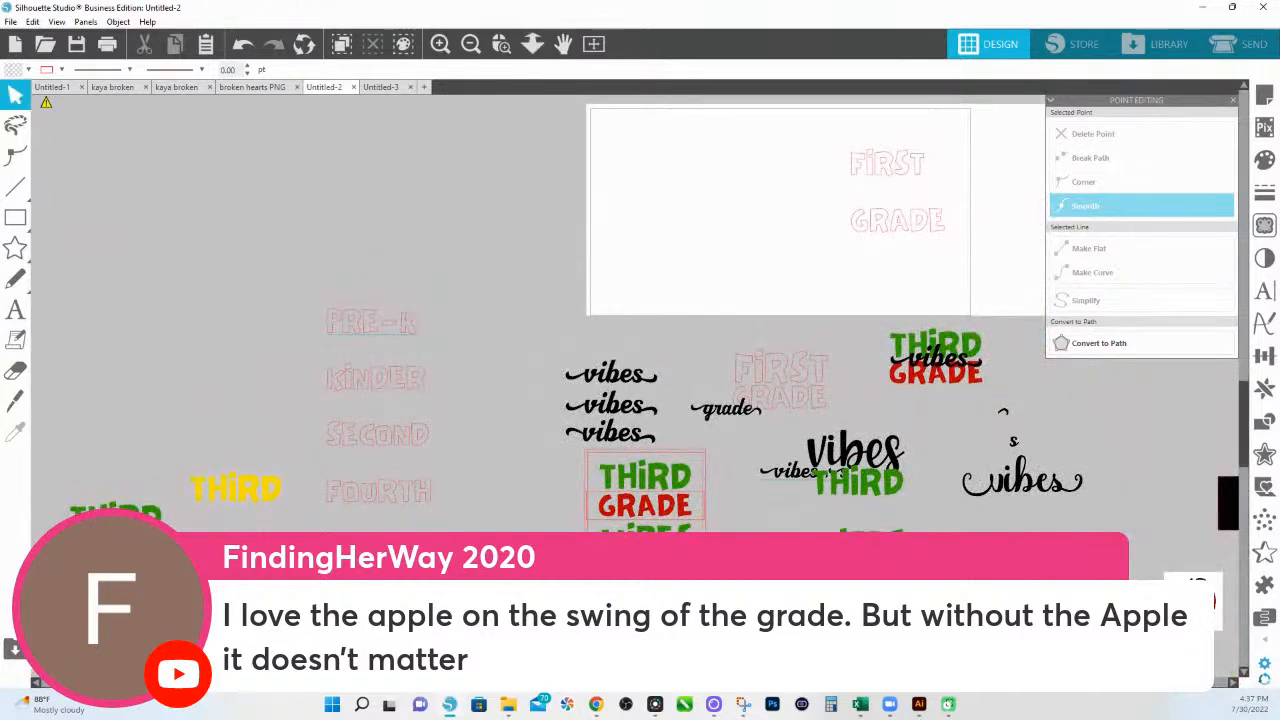
scroll(1010, 522, down, 3)
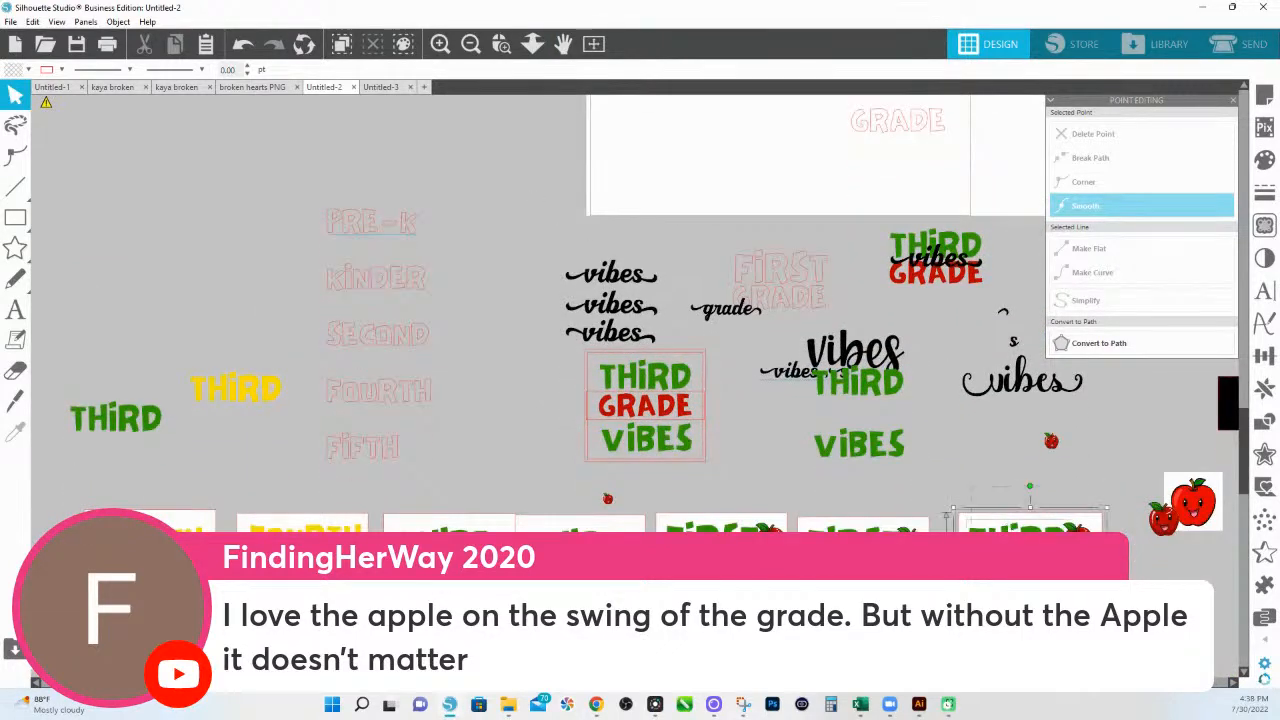
scroll(981, 508, down, 2)
scroll(655, 400, down, 1)
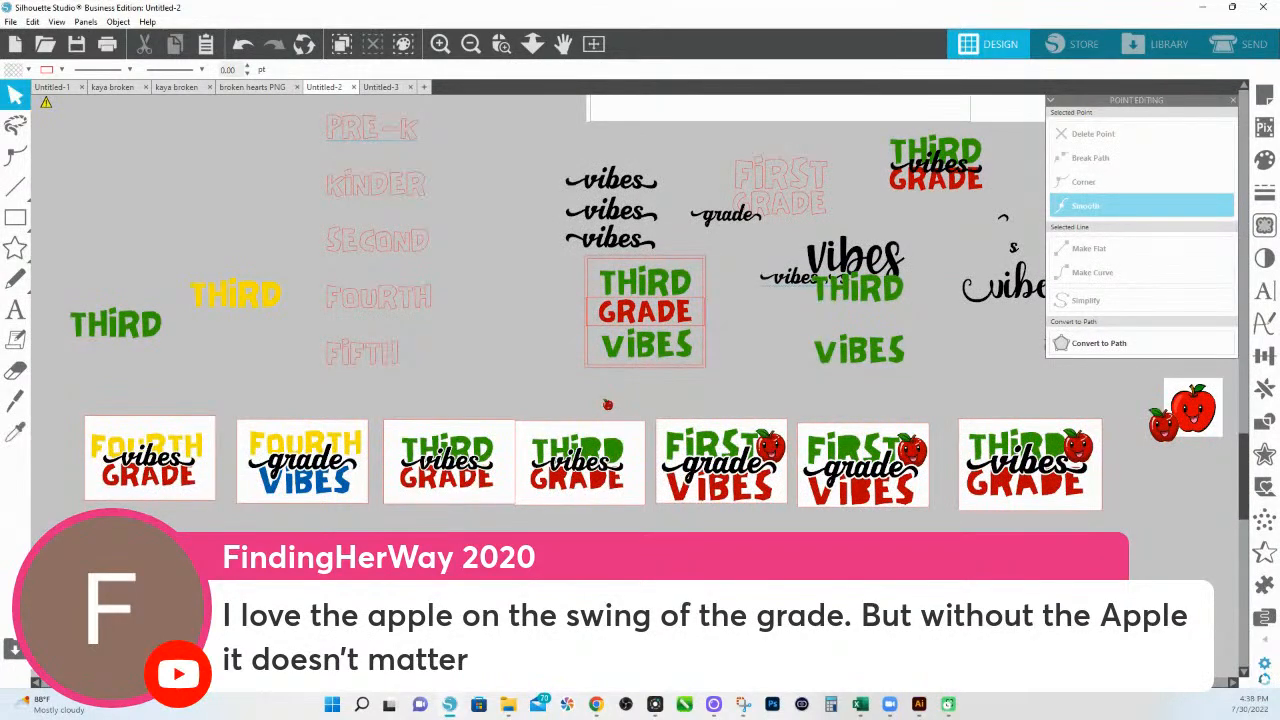
click(634, 222)
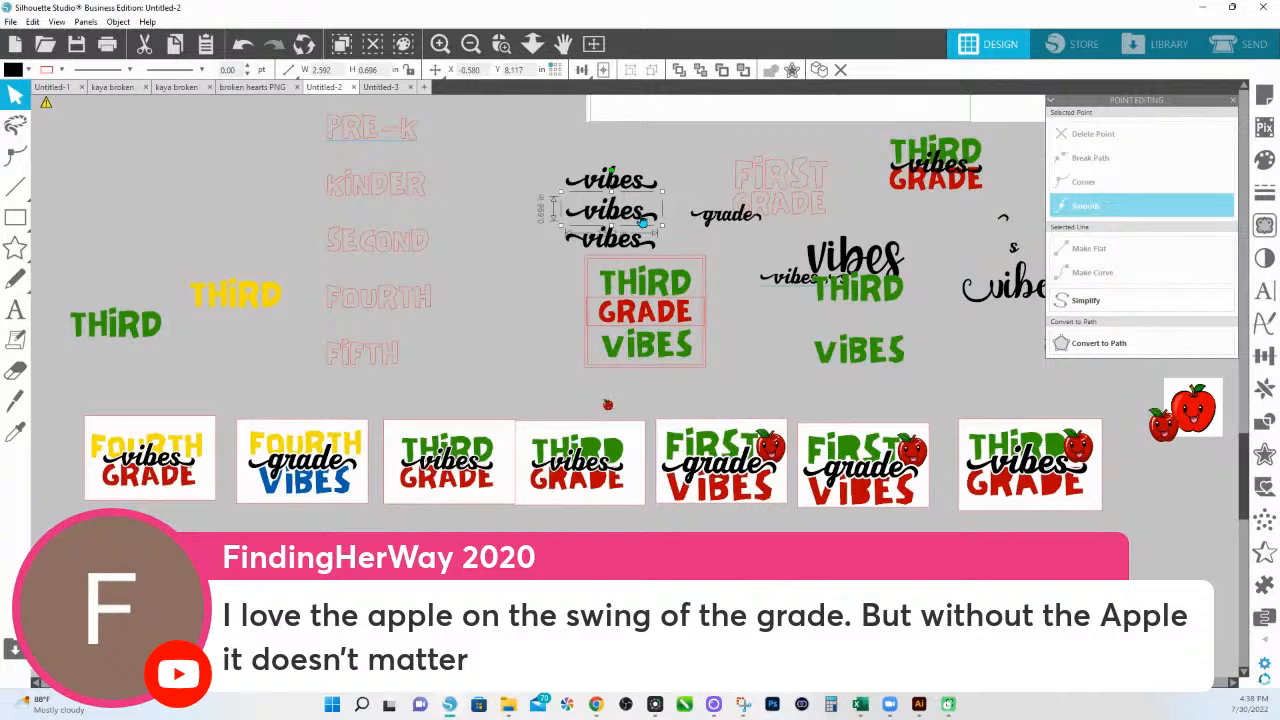
click(651, 372)
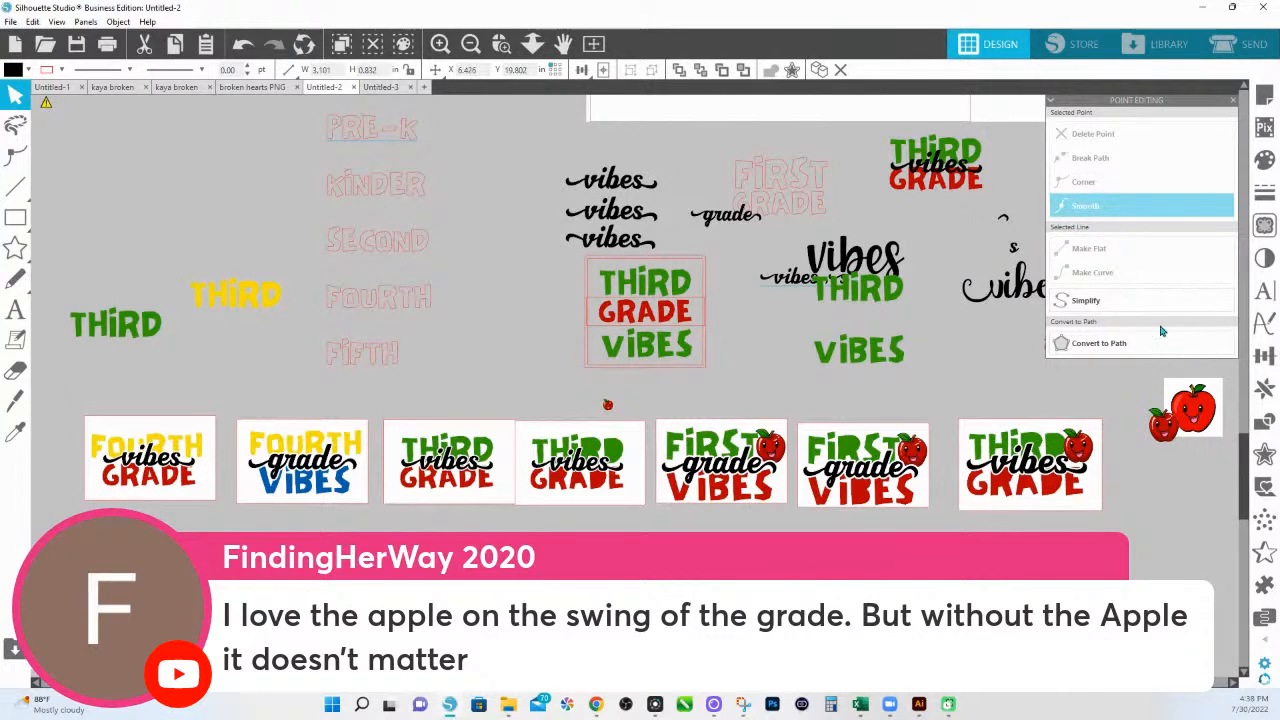
click(1264, 453)
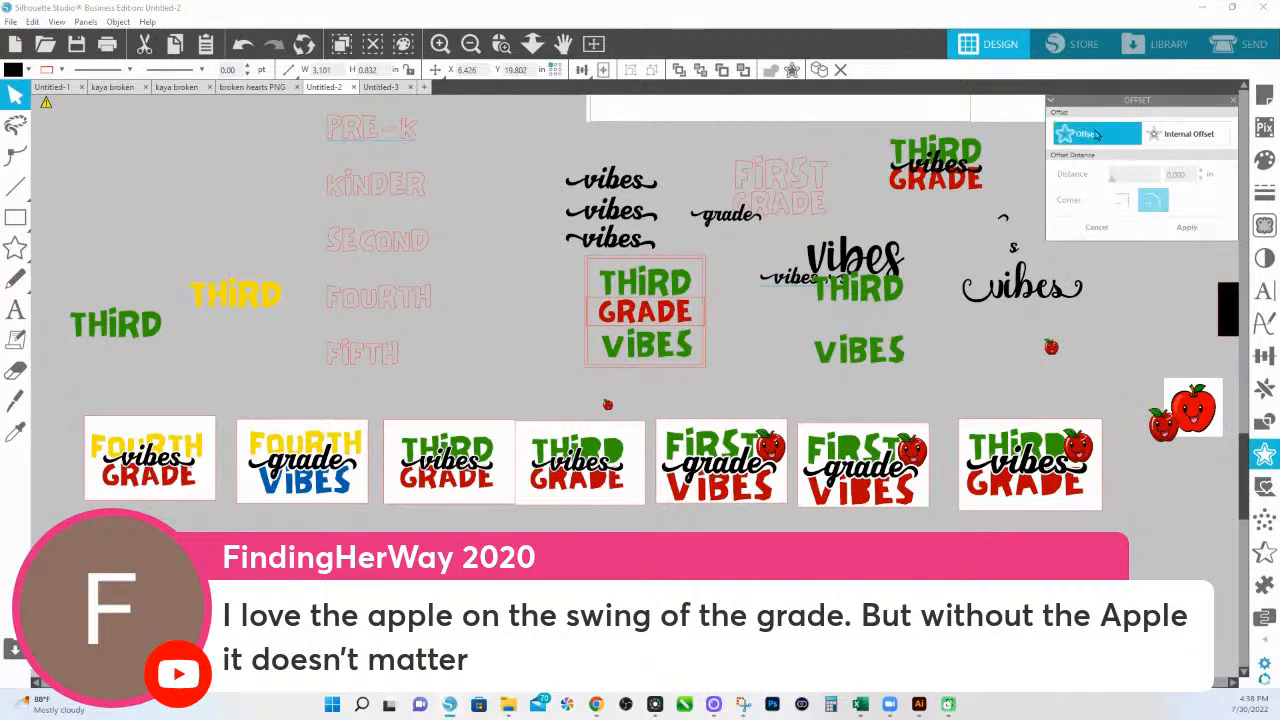
click(1098, 135)
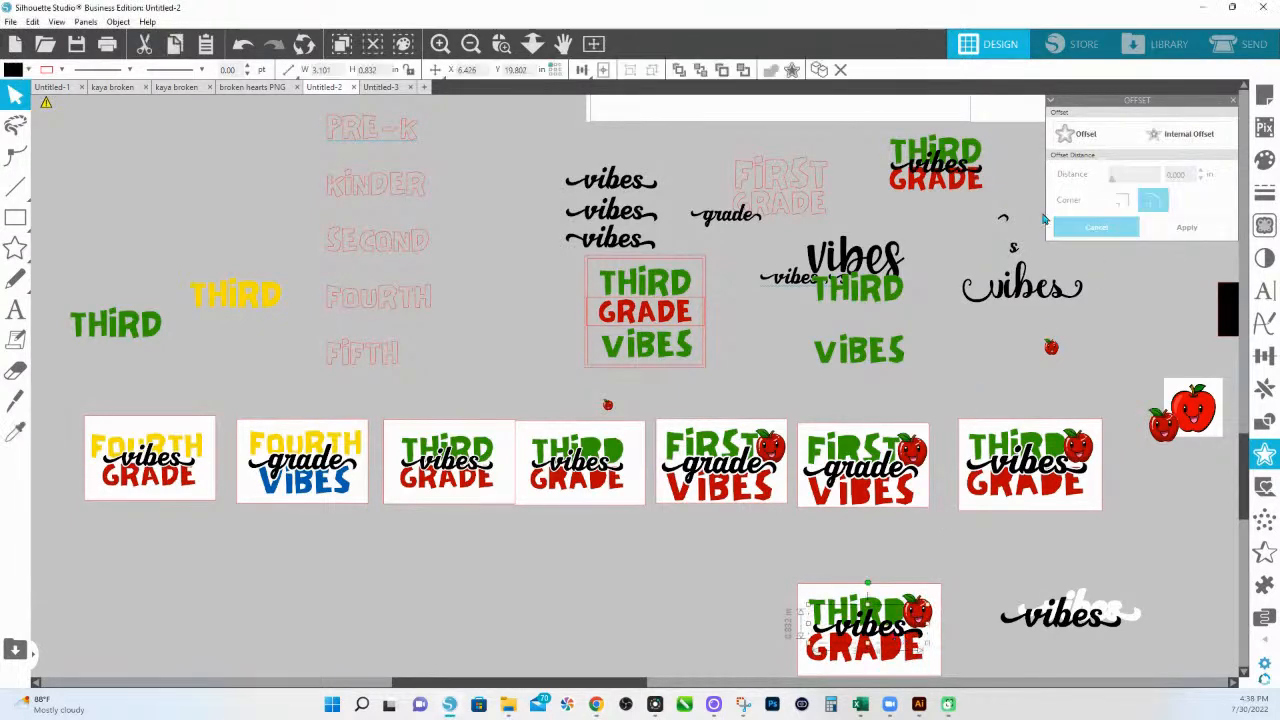
click(1100, 147)
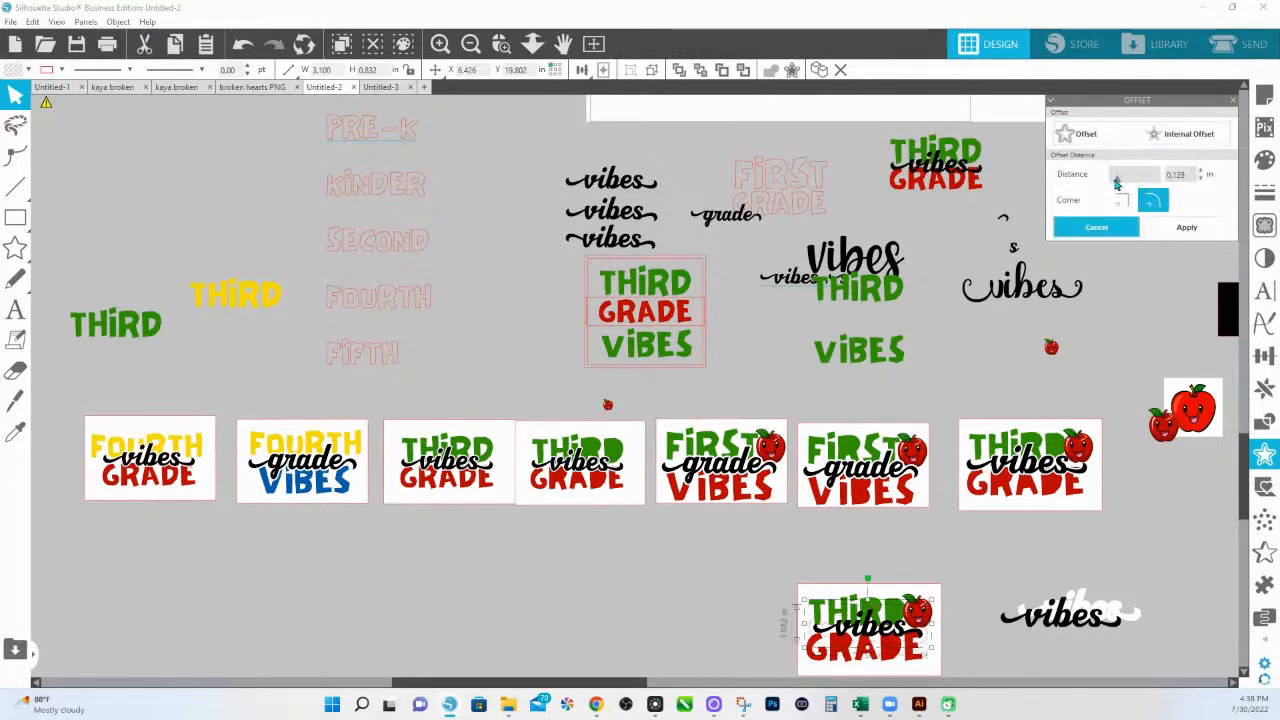
drag(1115, 182, 1115, 182)
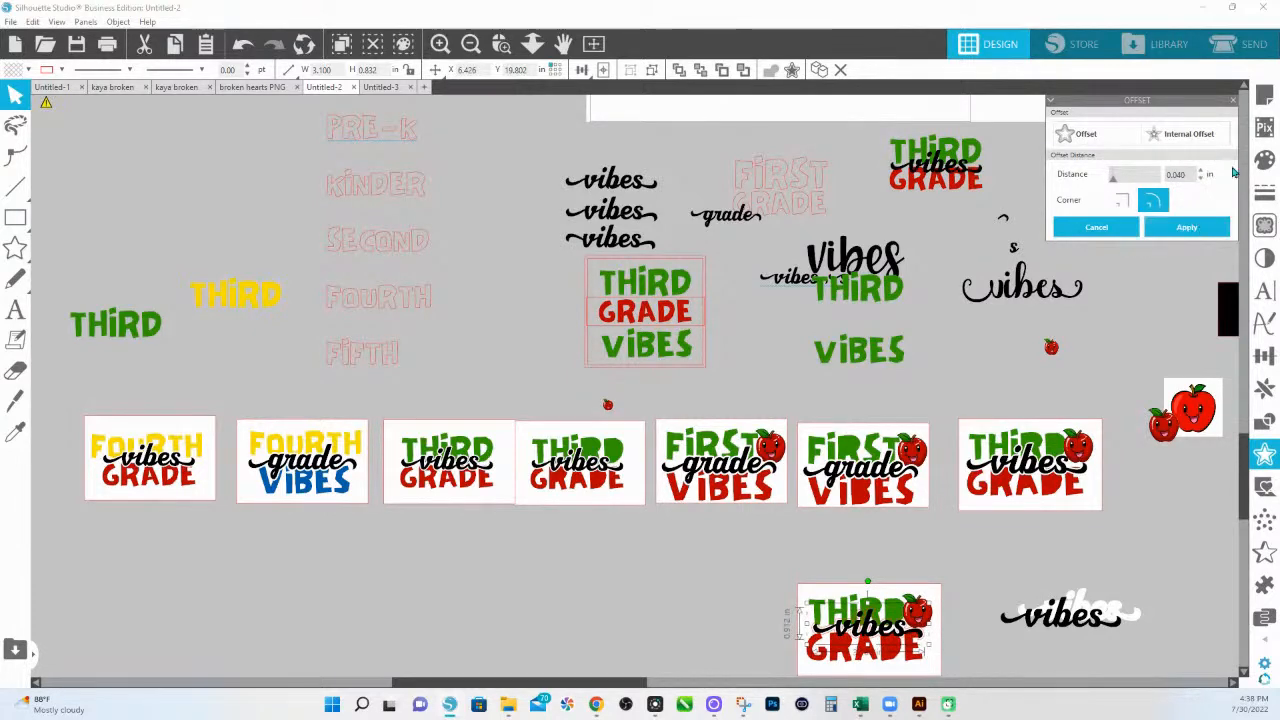
Fill the offset around vibes with white sampled by the Eyedropper and set its line colour
click(15, 432)
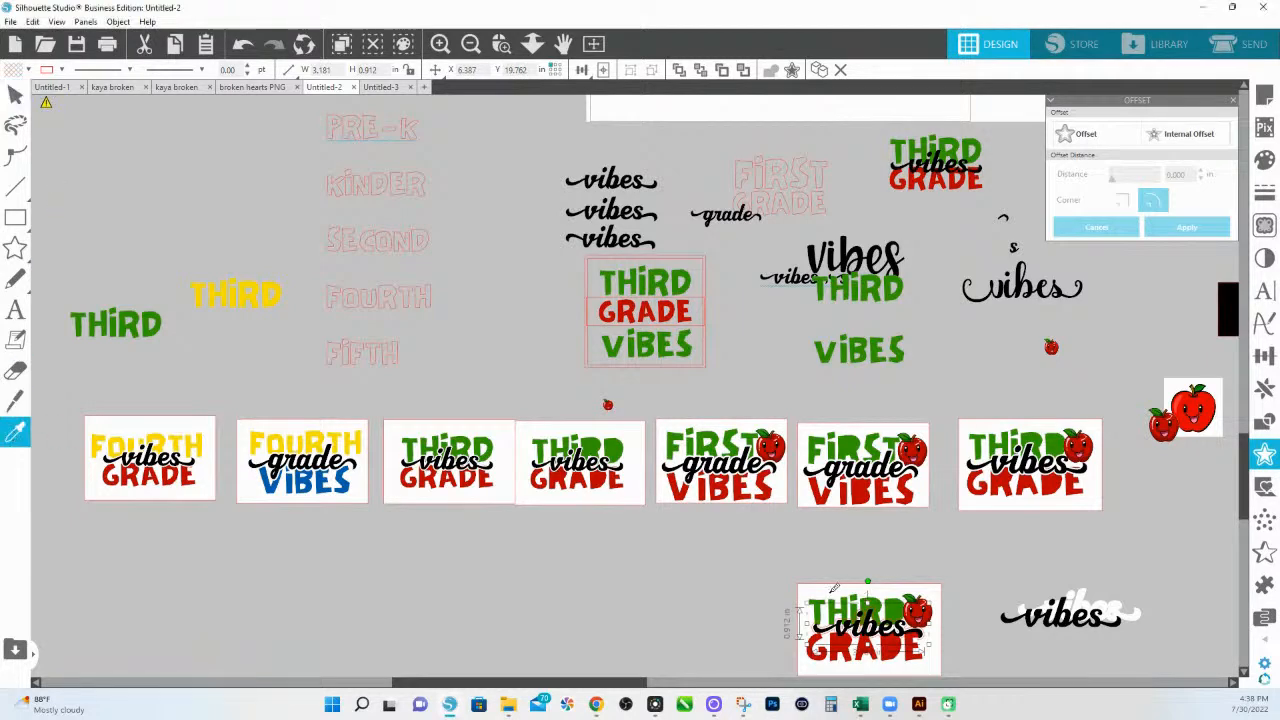
click(15, 93)
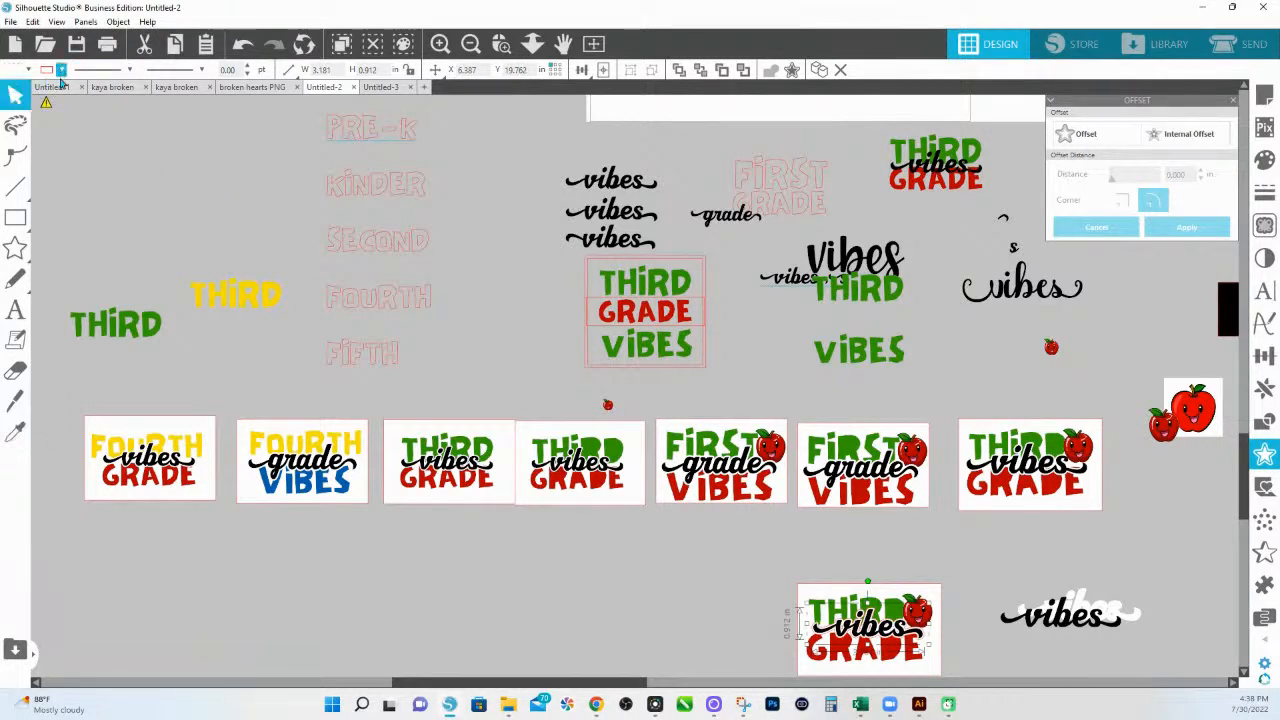
click(61, 74)
click(61, 122)
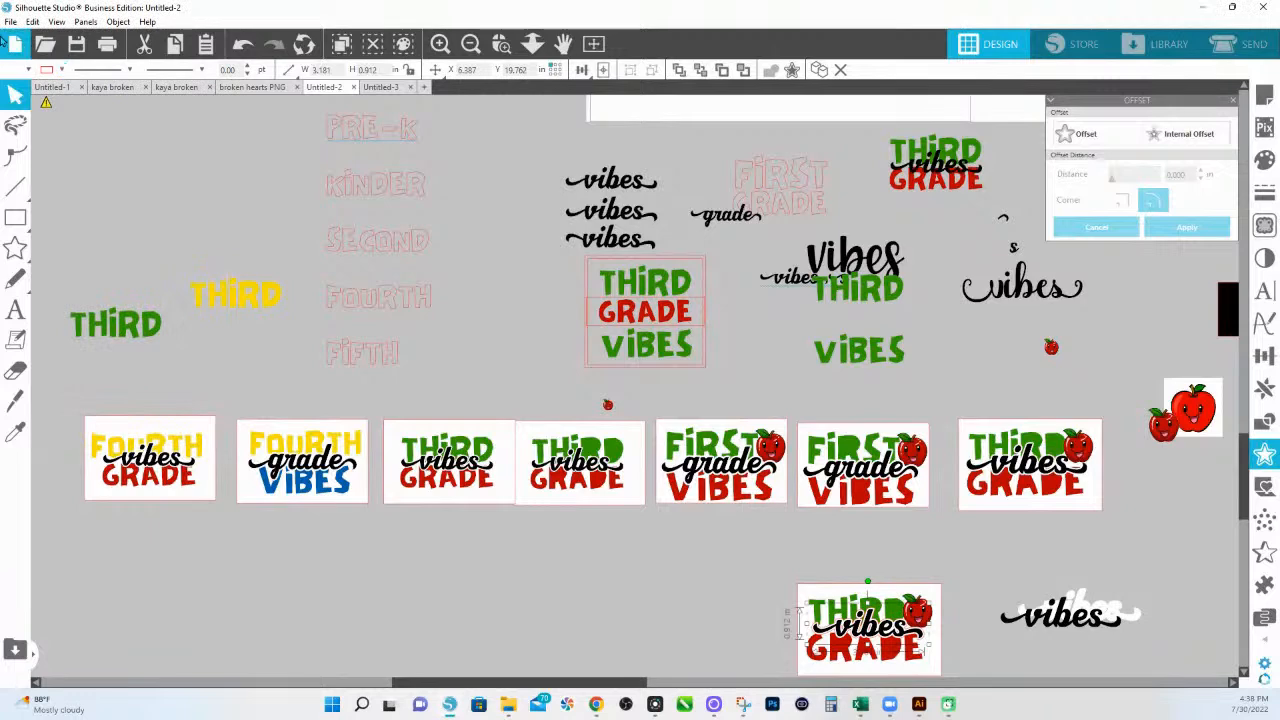
click(61, 70)
click(56, 120)
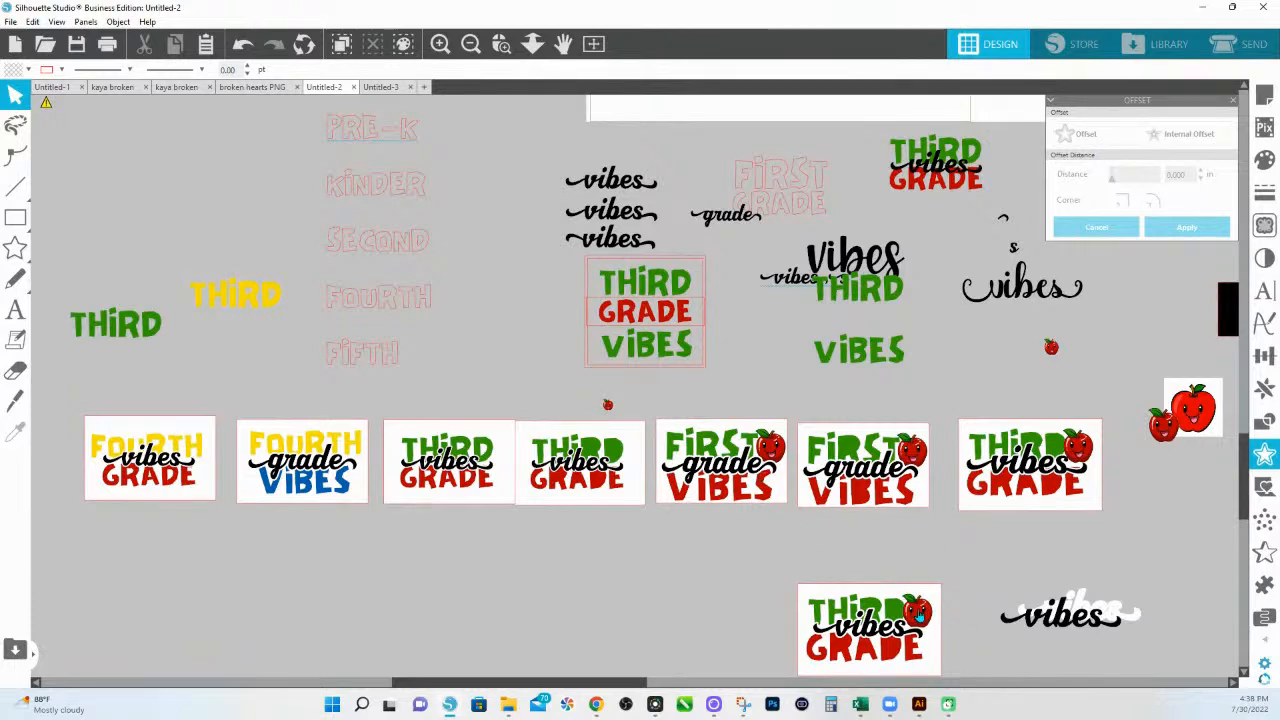
click(920, 616)
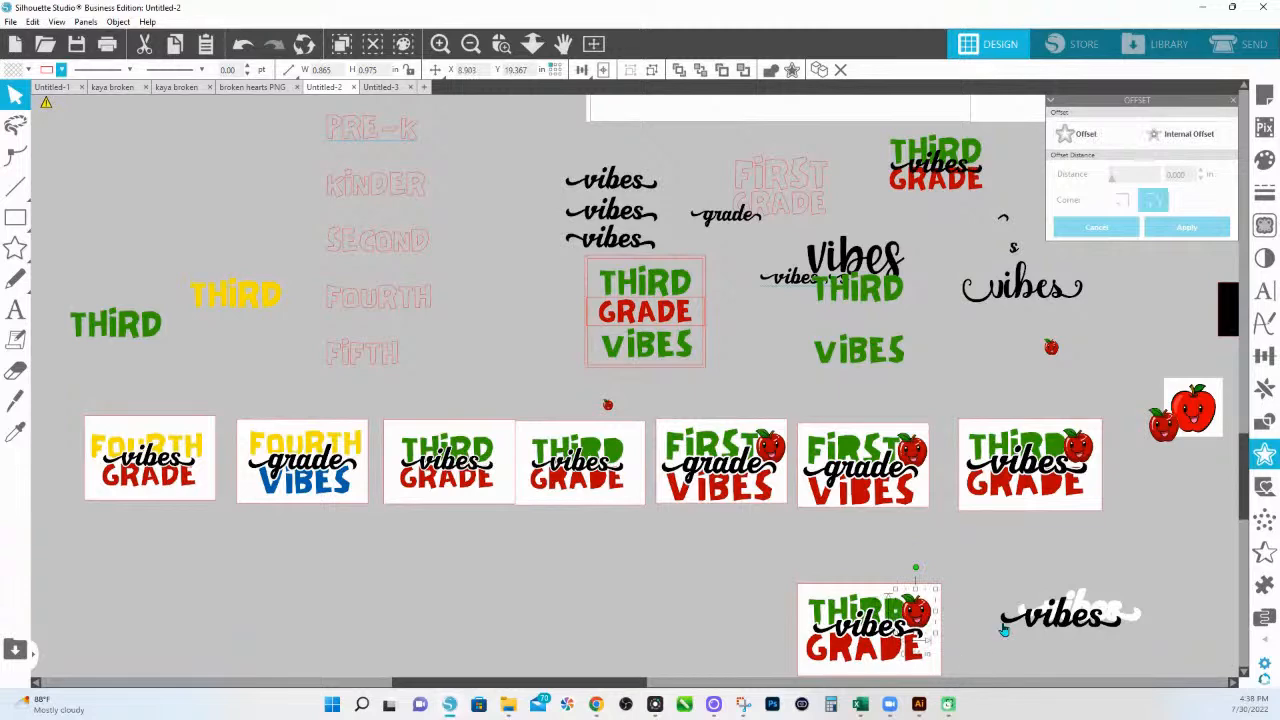
click(966, 570)
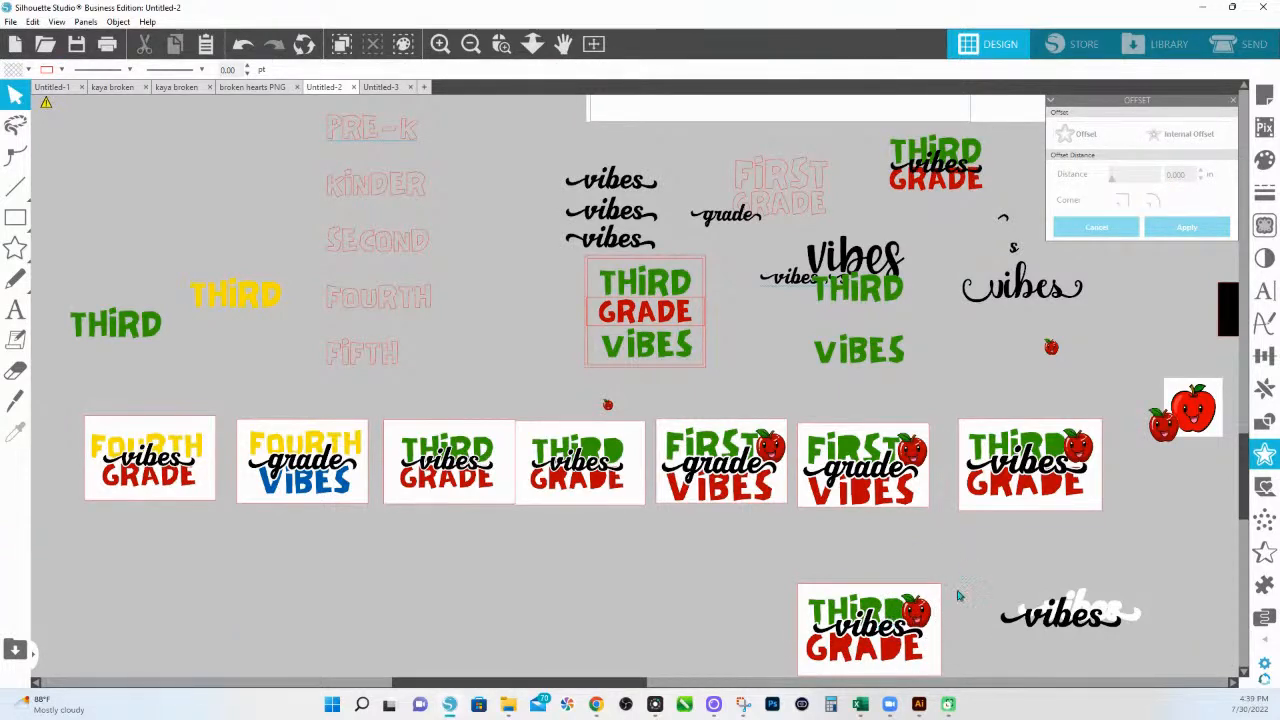
Place a copy of the script word grade in the open area beside the vibes stack and move the middle vibes above it
click(744, 226)
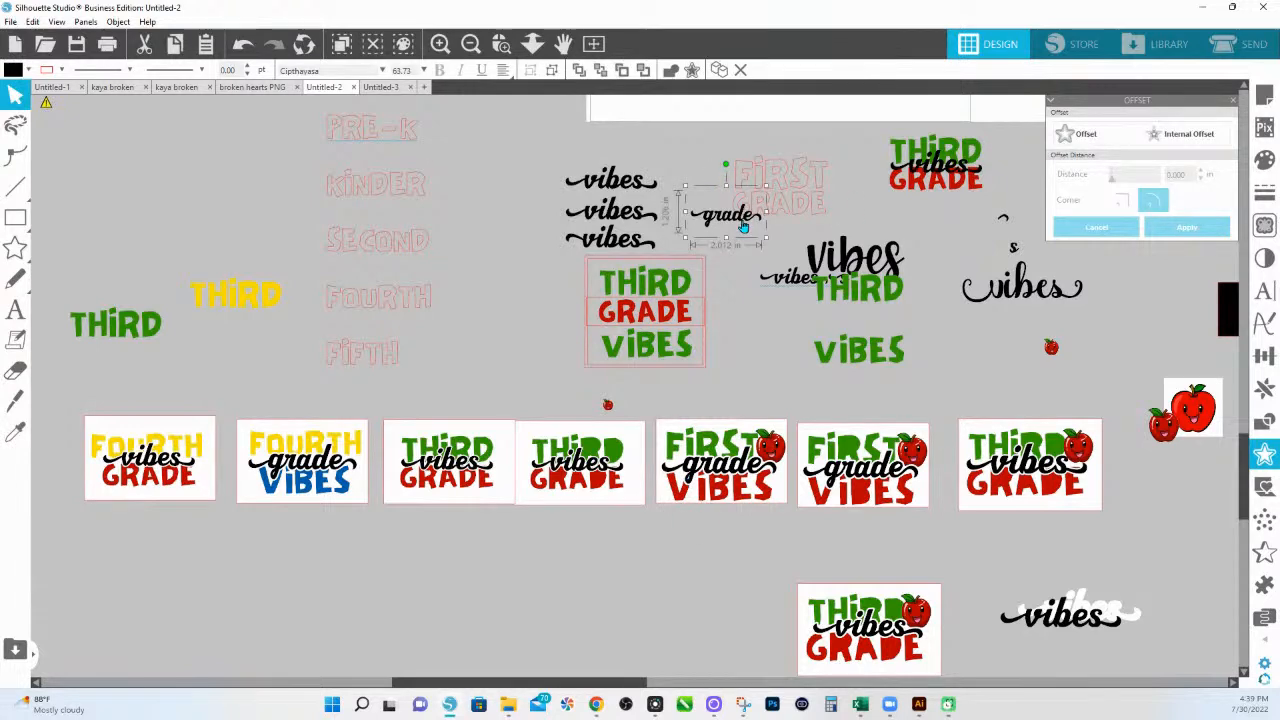
drag(744, 226, 528, 286)
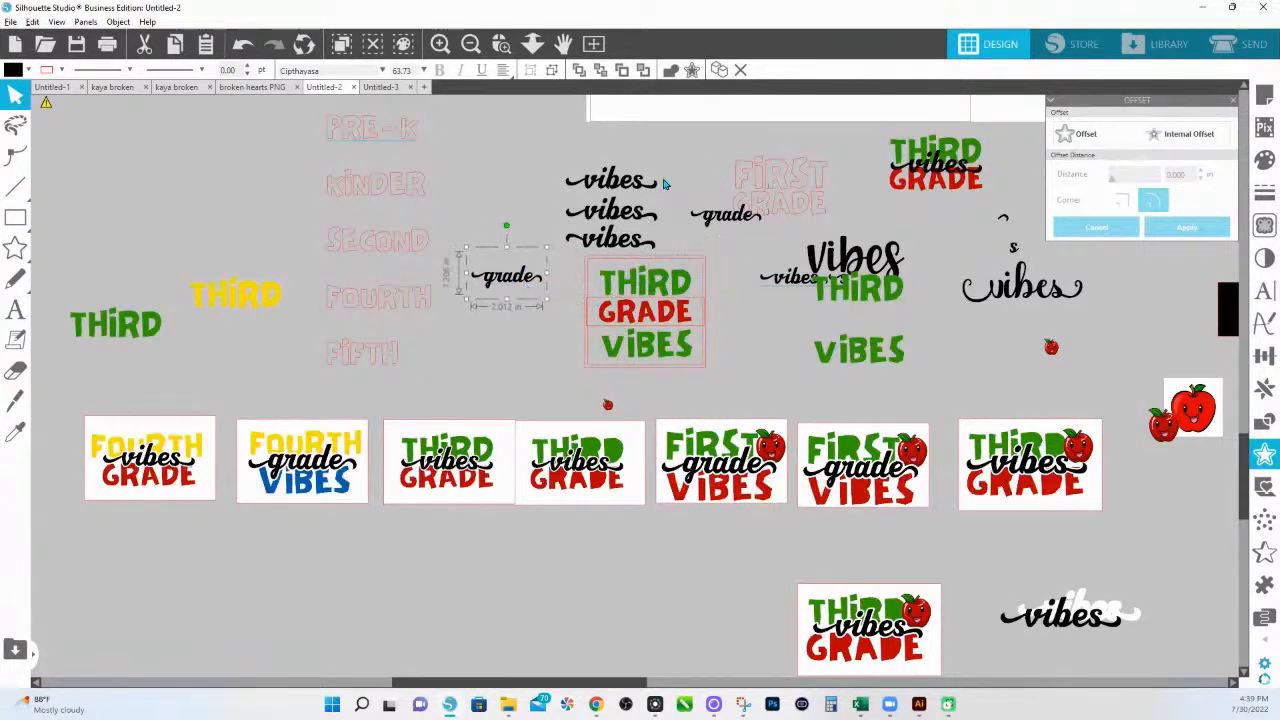
click(620, 186)
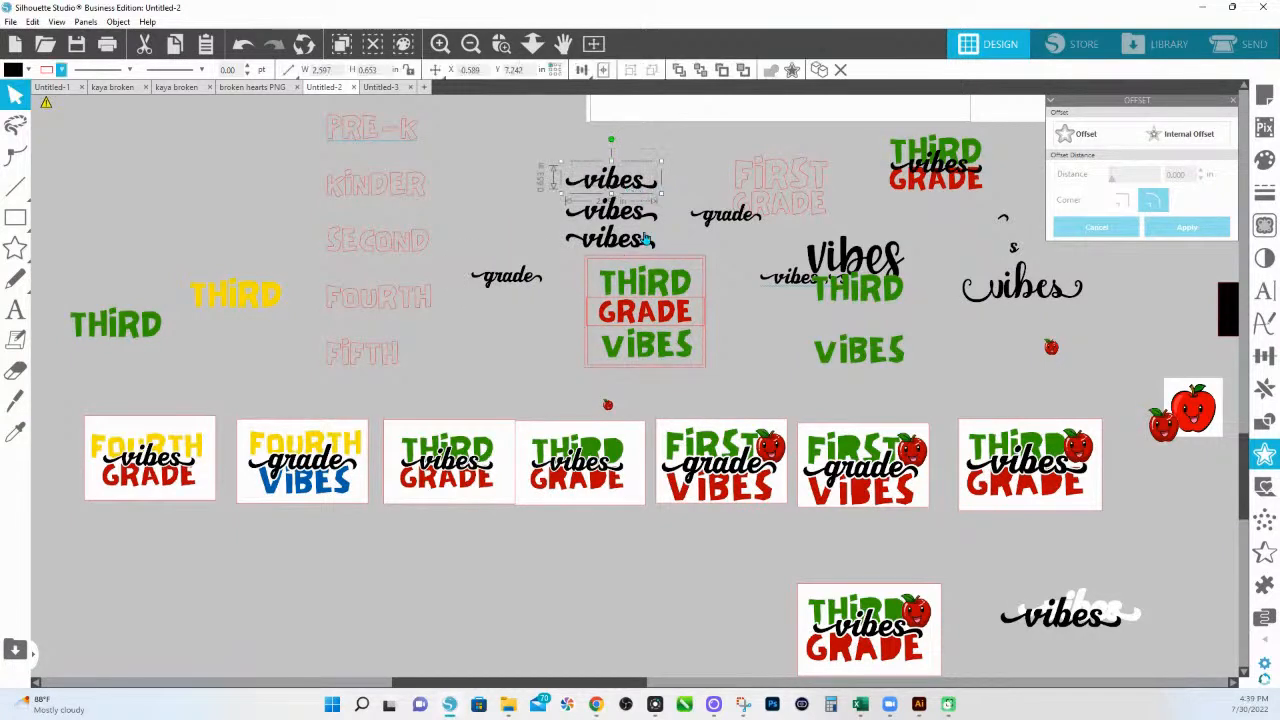
click(632, 214)
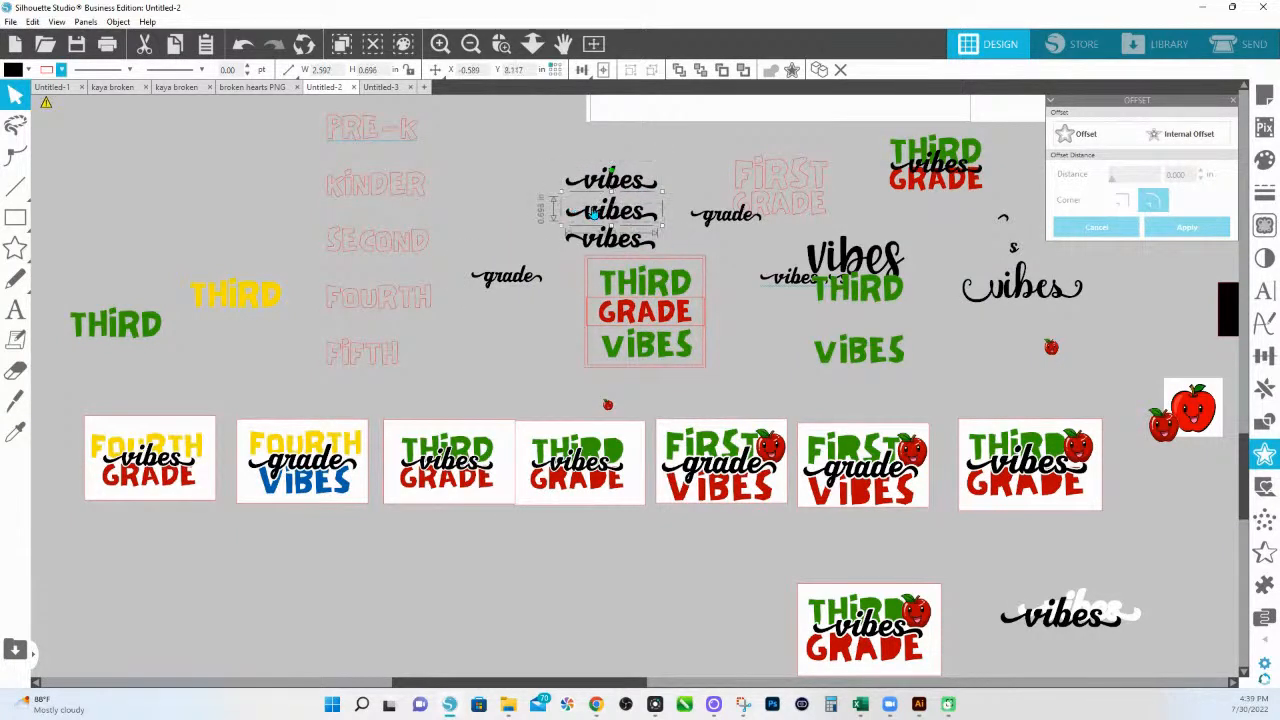
drag(593, 214, 510, 148)
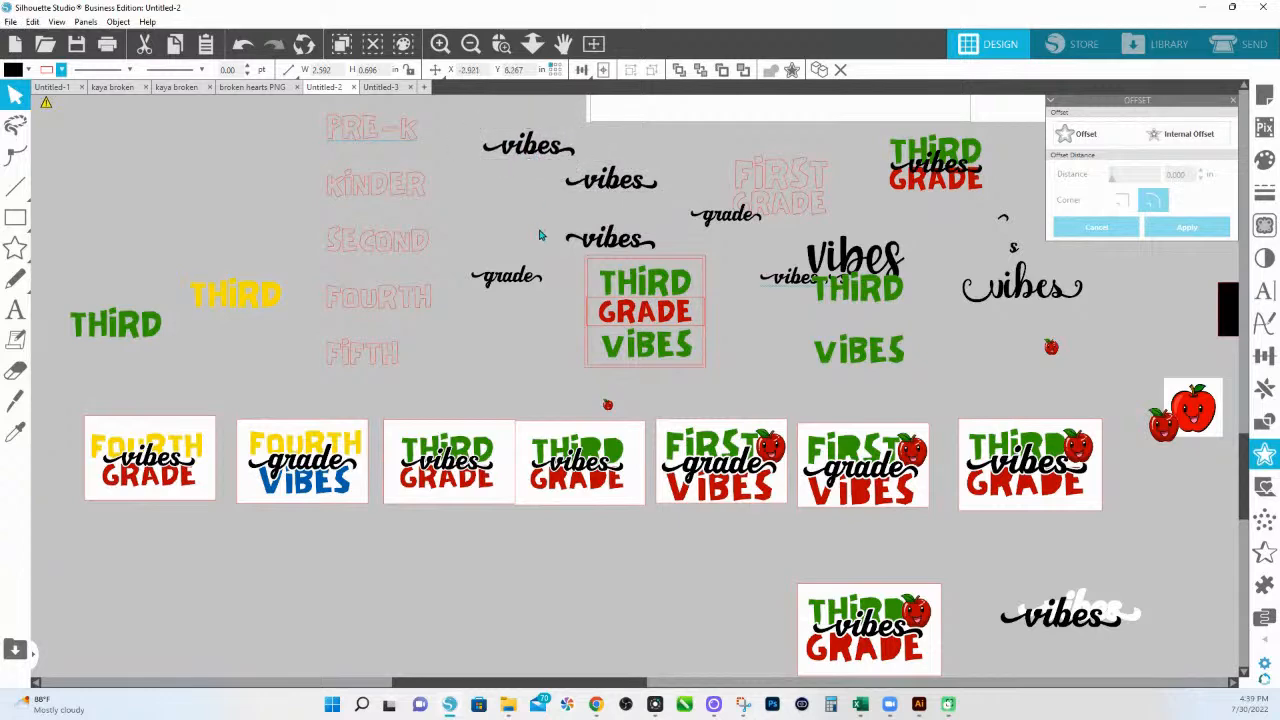
Position the copied grade directly above the moved vibes and enlarge it to about 95 pt
drag(522, 276, 575, 160)
click(502, 44)
drag(465, 106, 672, 206)
drag(620, 299, 628, 247)
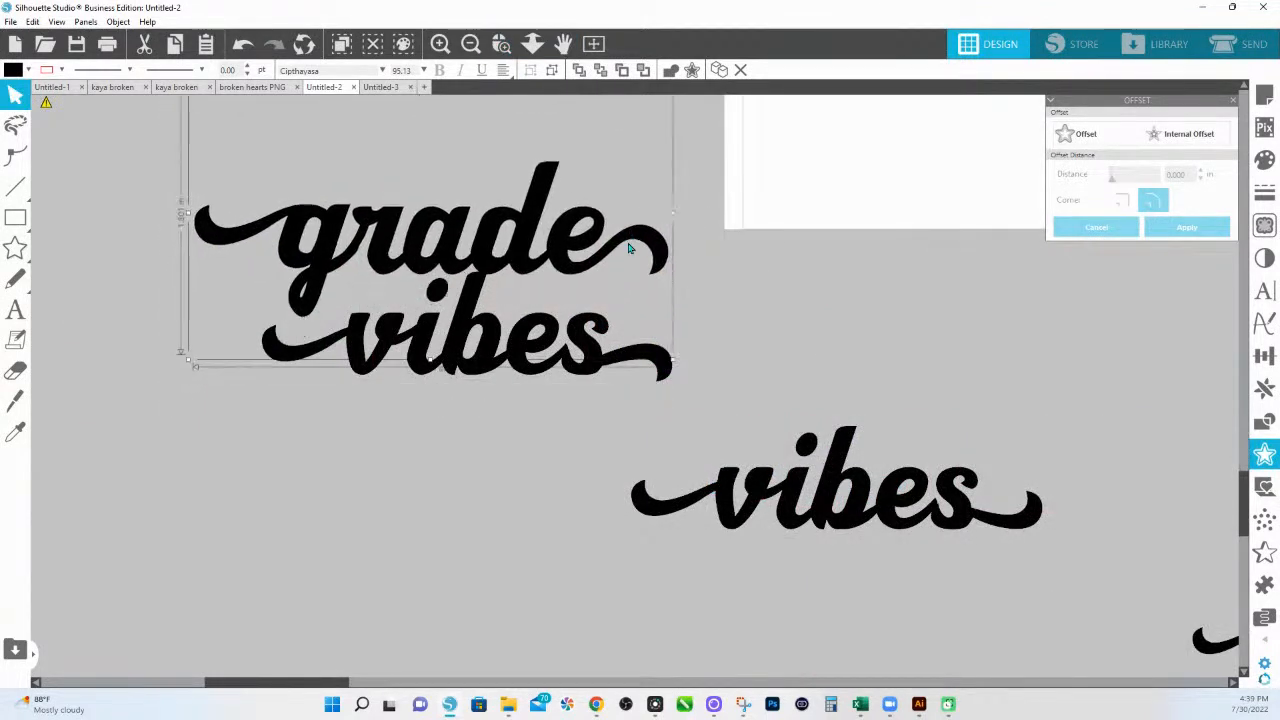
Cut the ending swash off grade with the Knife and place it against the s of the vibes below
click(16, 400)
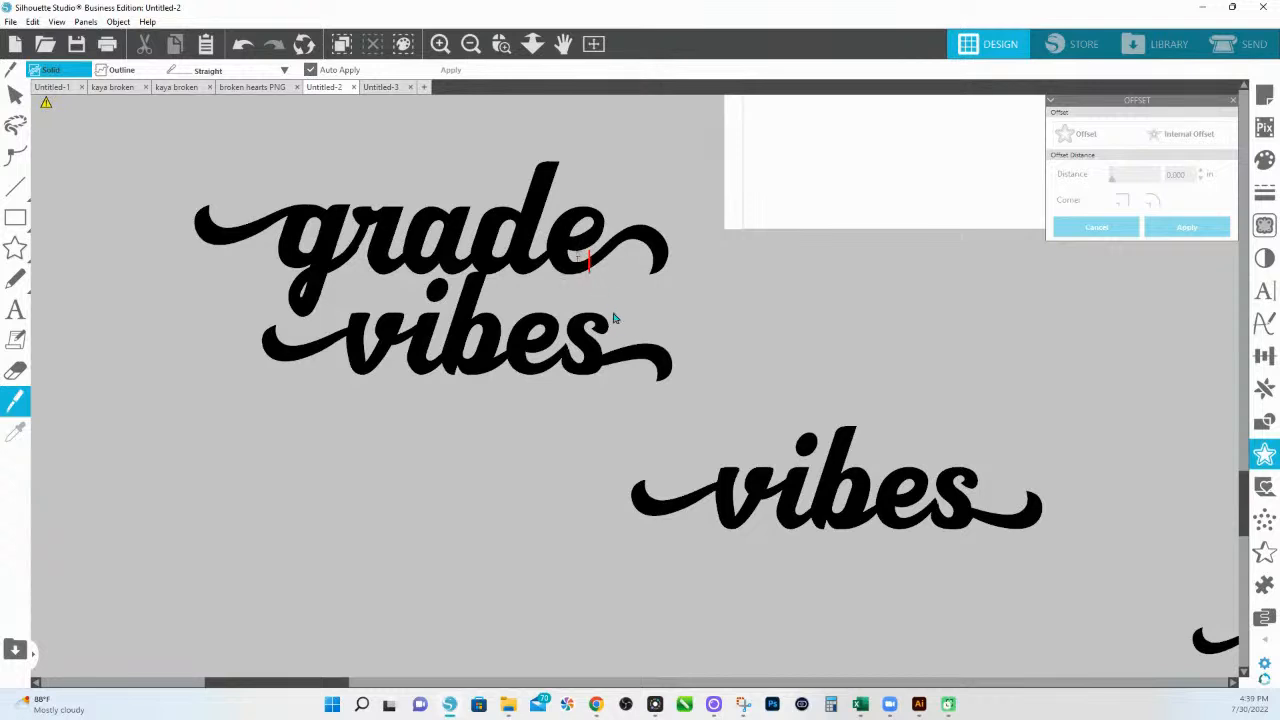
key(Escape)
drag(660, 273, 680, 385)
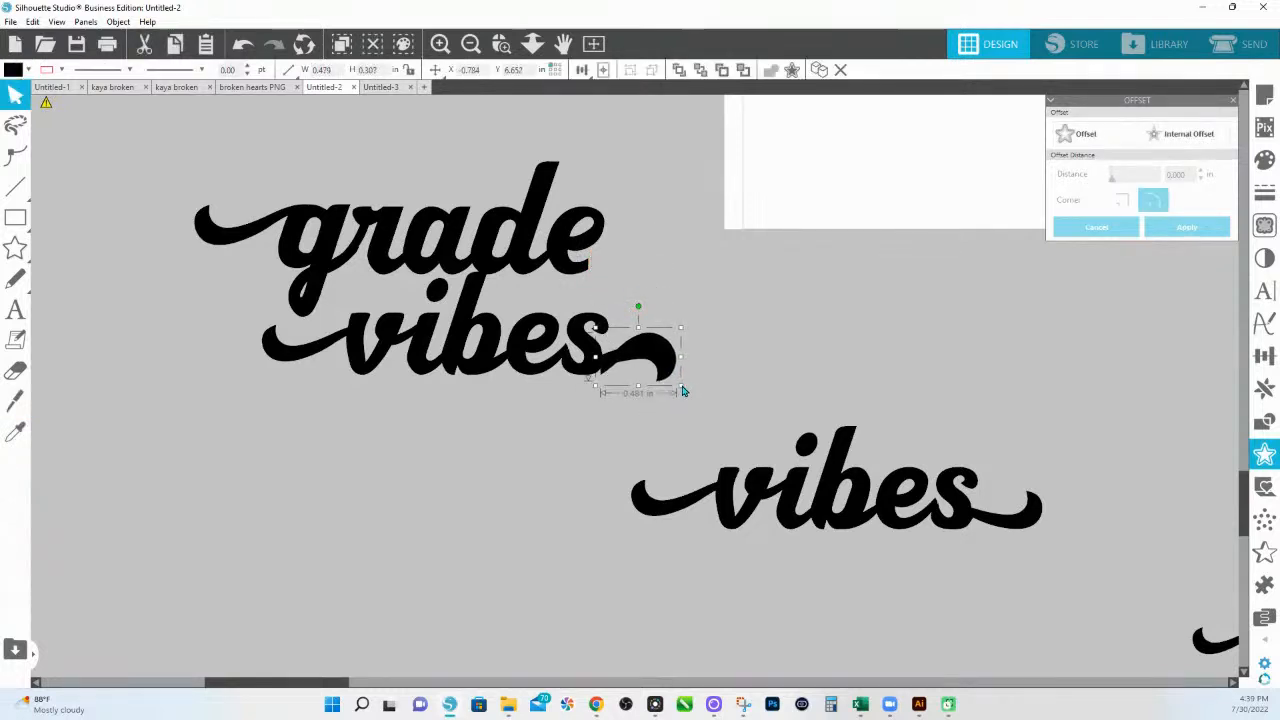
Edit the points of the swash beside vibes and delete the excess points where it joins the s
shift+click(578, 336)
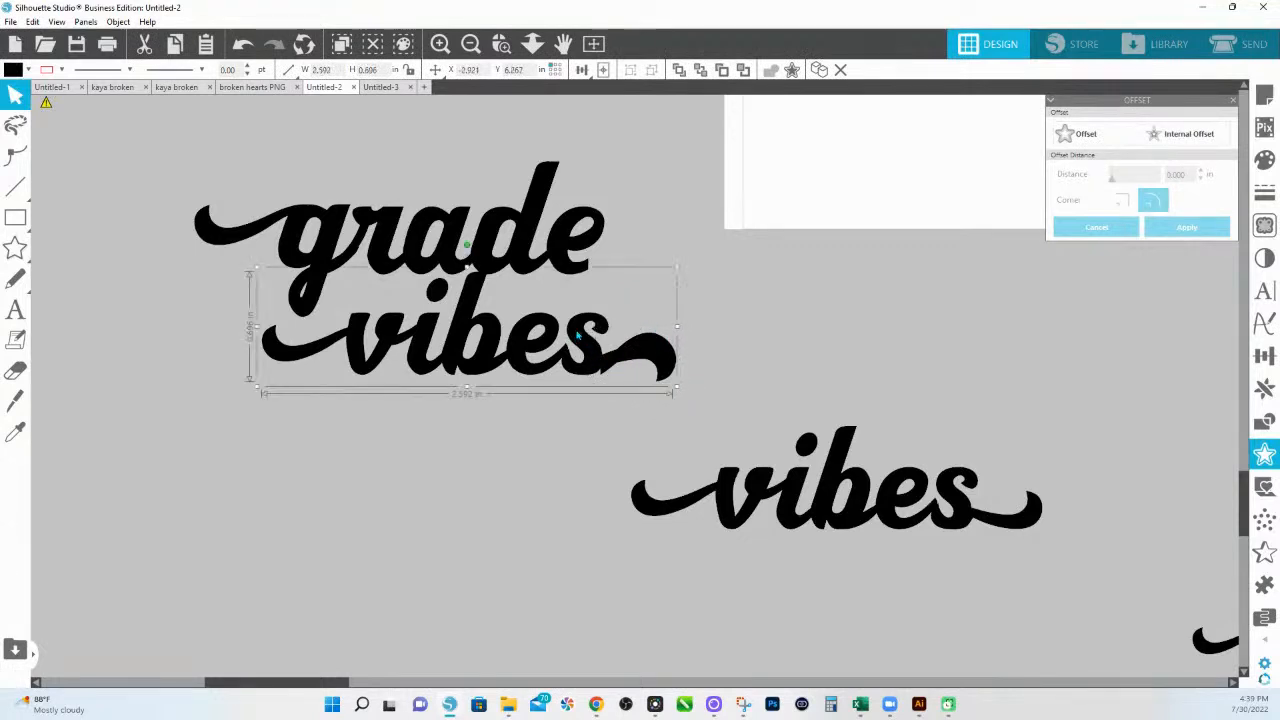
double_click(578, 336)
drag(712, 393, 624, 334)
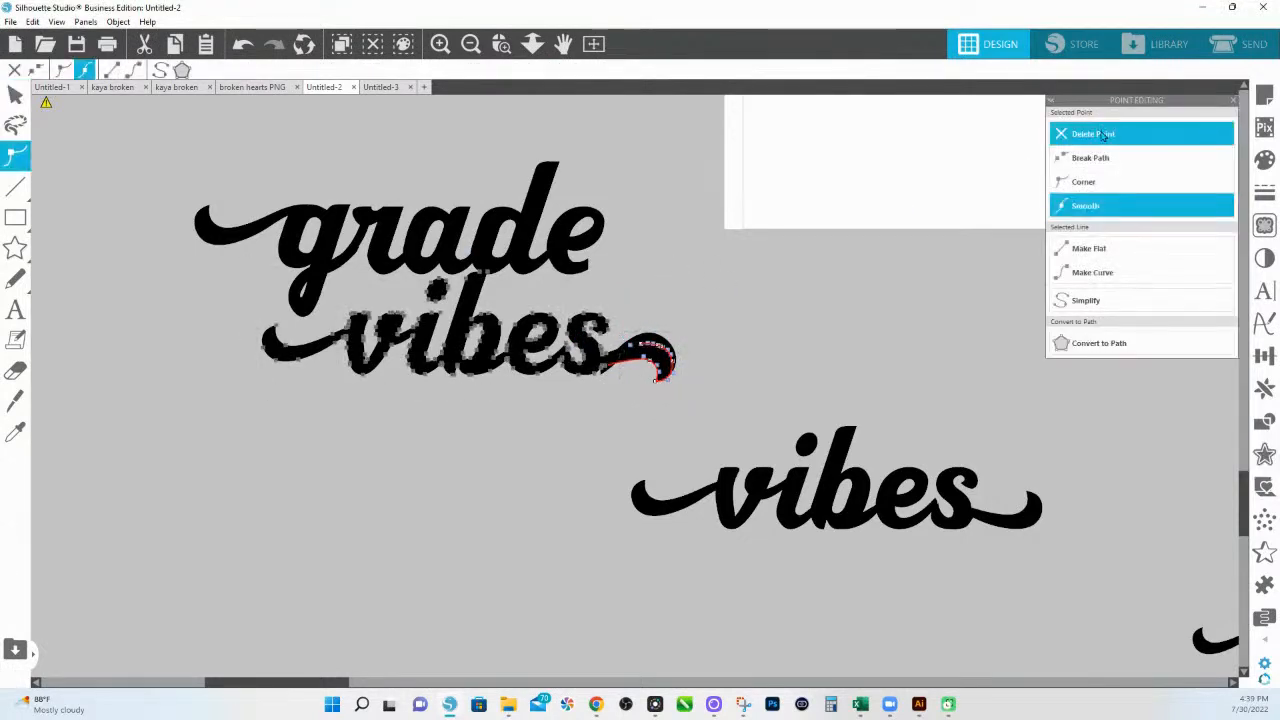
click(1096, 134)
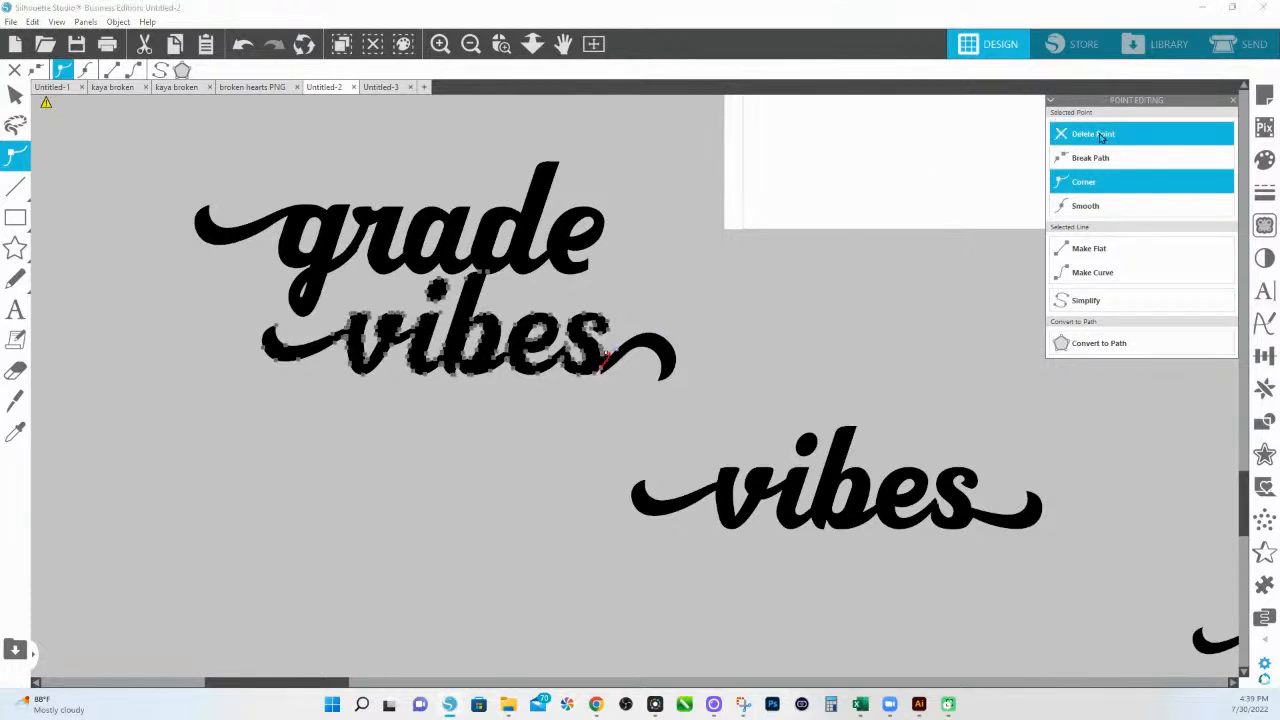
click(615, 380)
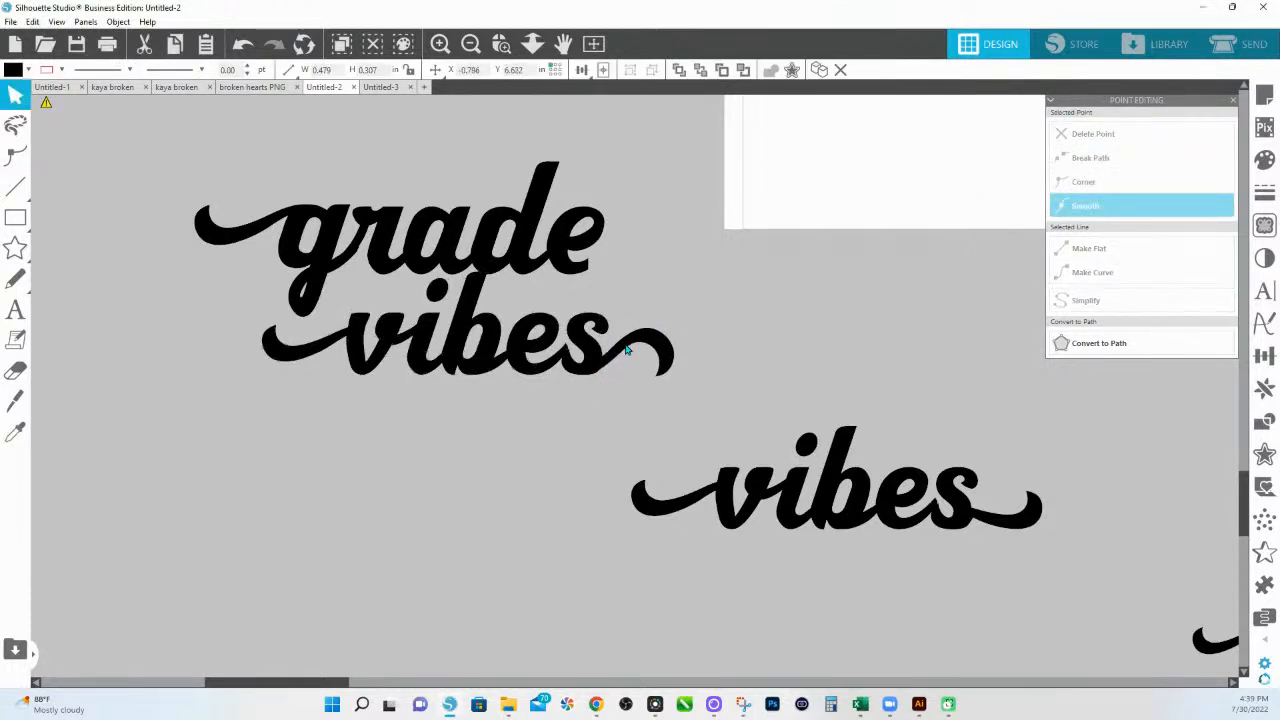
Rotate the ending swash slightly, shrink it to about 0.445 in wide and fit it against the s of vibes
click(612, 340)
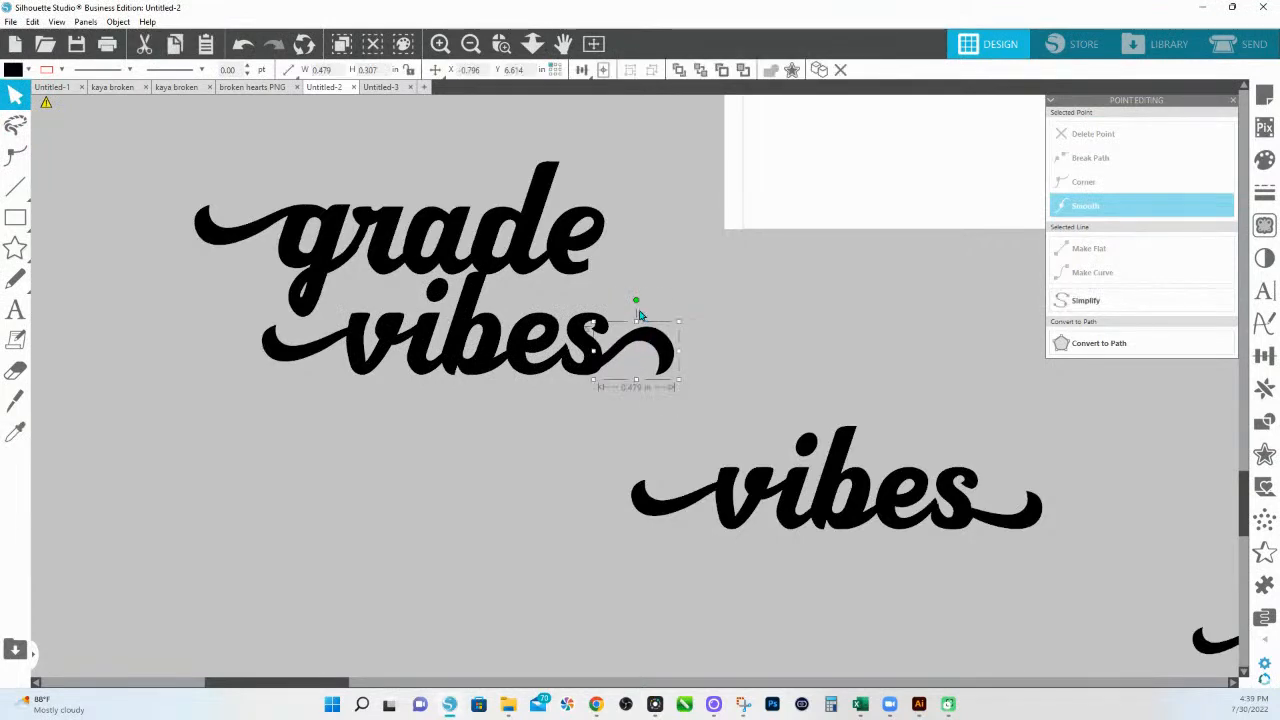
mouse_move(635, 300)
mouse_down()
mouse_move(654, 306)
mouse_move(643, 305)
mouse_up()
drag(680, 388, 658, 372)
click(712, 300)
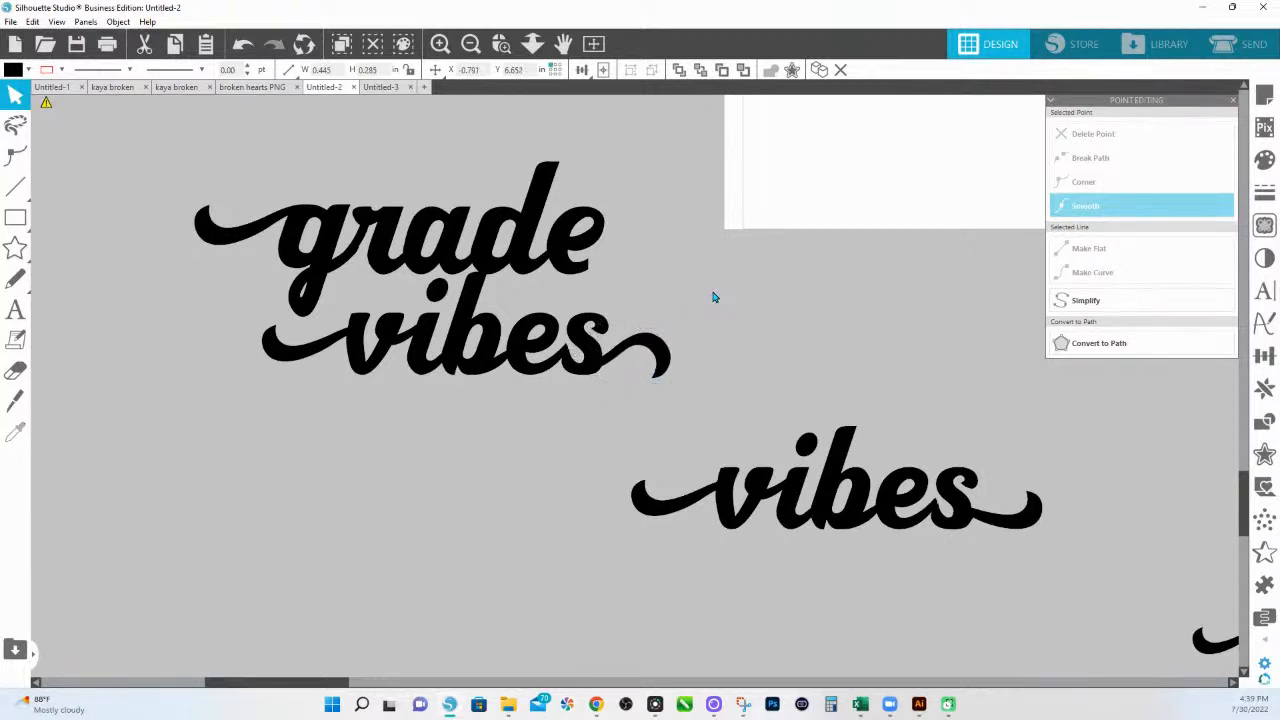
click(663, 368)
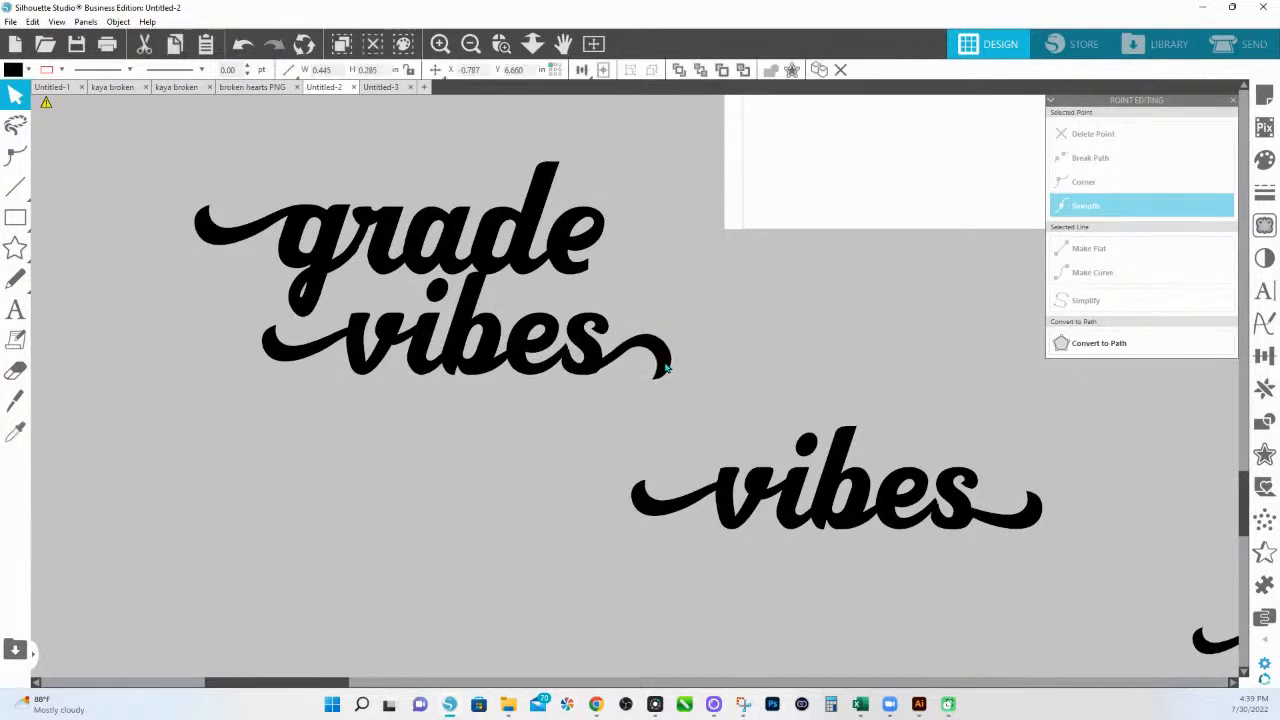
drag(666, 370, 662, 369)
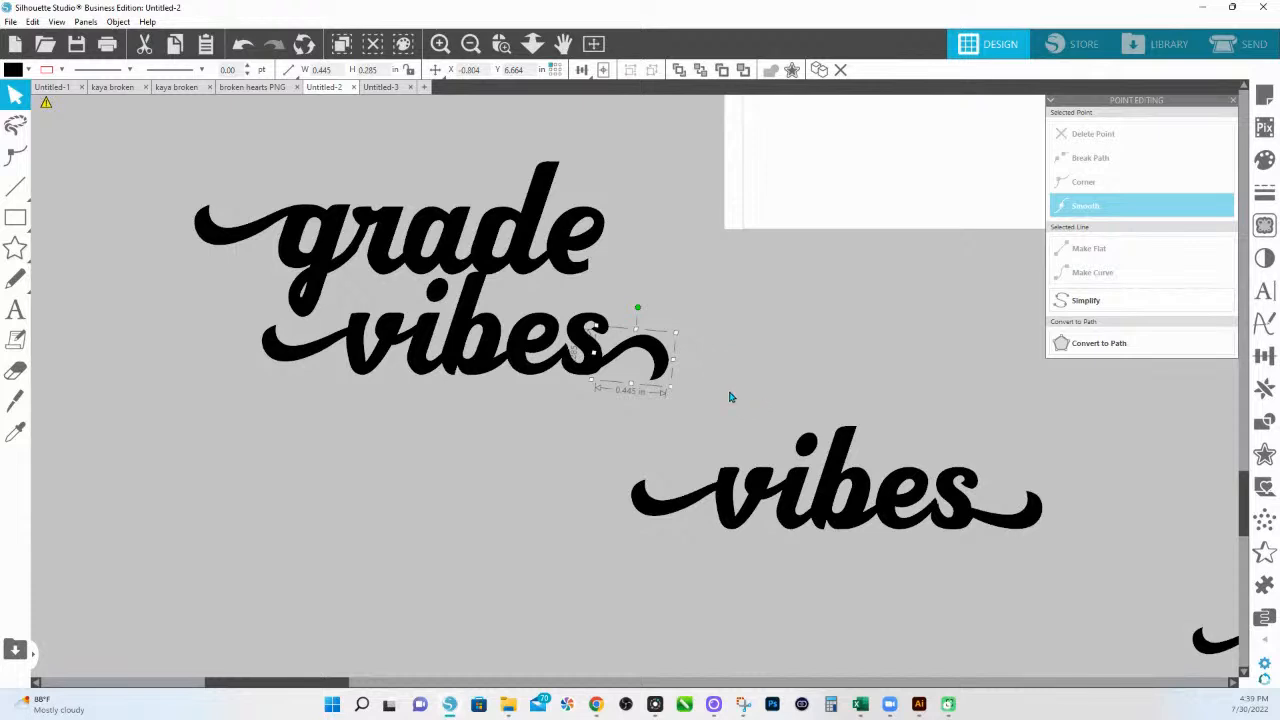
Select vibes together with its new ending swash and move them directly above the lower Third Grade vibes design with the apple
shift+click(272, 352)
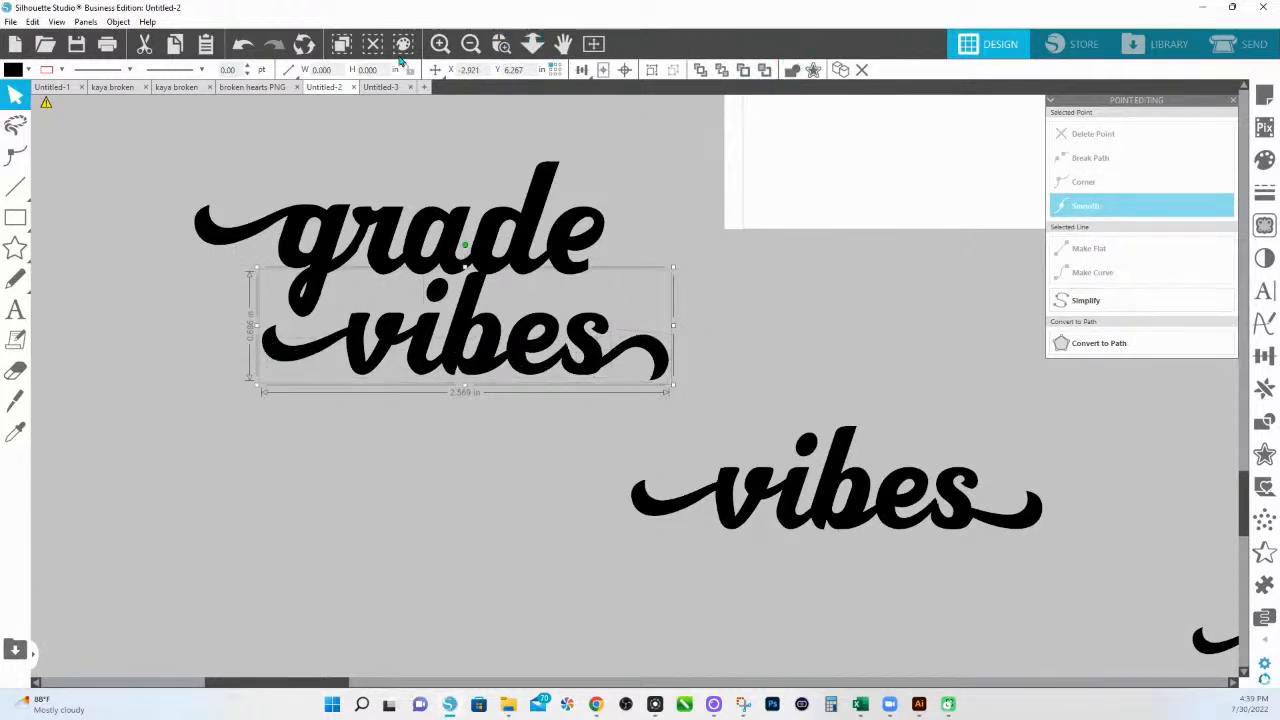
click(532, 43)
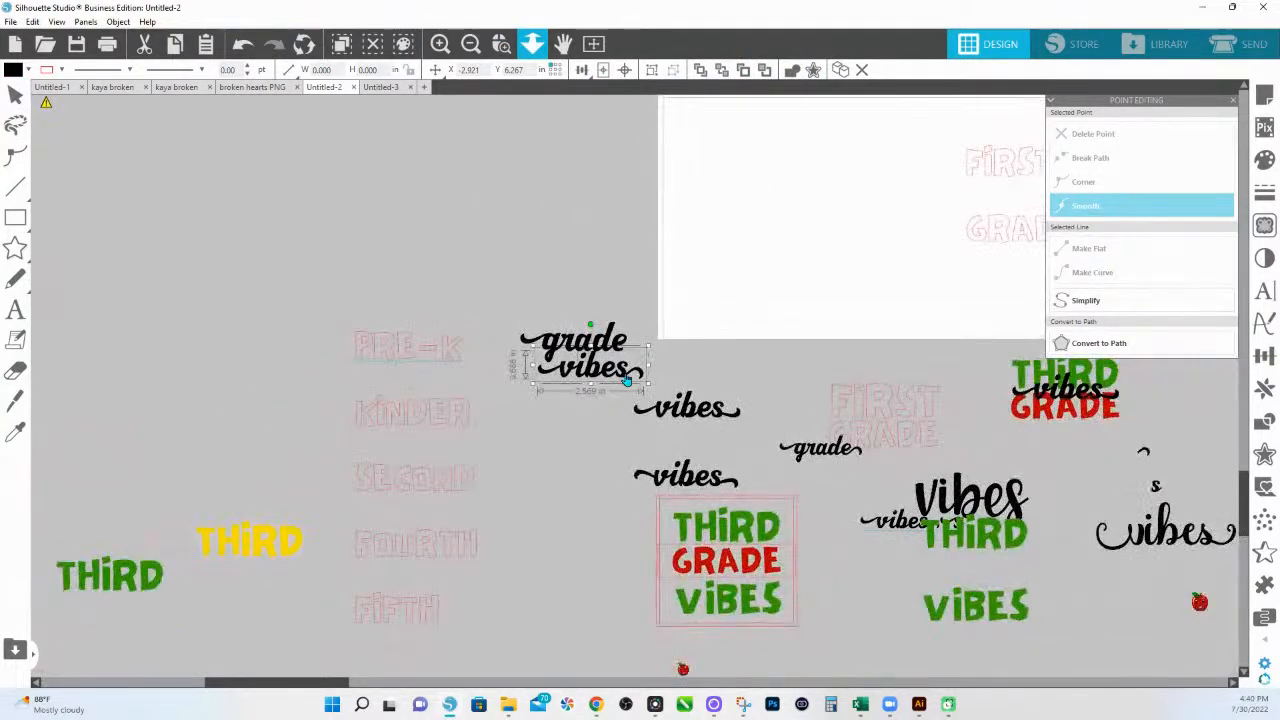
drag(625, 378, 661, 508)
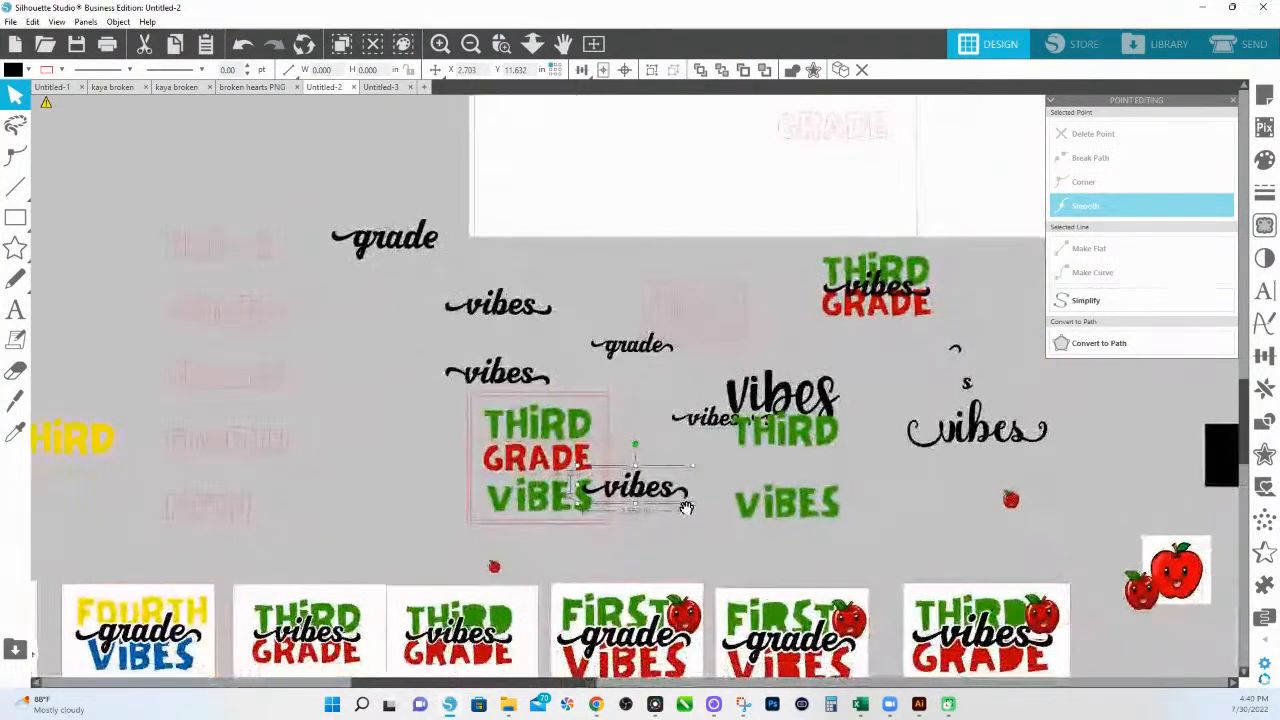
drag(535, 408, 690, 658)
scroll(519, 465, down, 3)
Duplicate the Third Grade vibes apple design beside the original and pull the copy's script vibes and white offset out below it
click(725, 541)
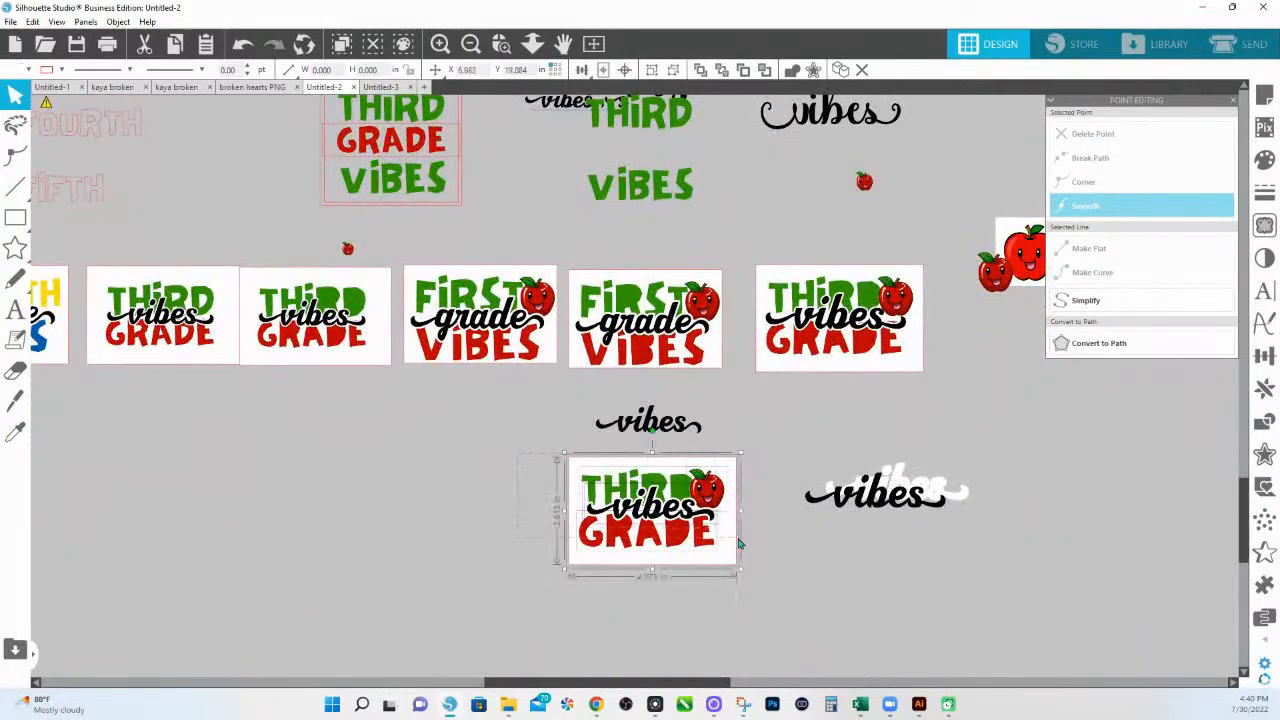
drag(723, 540, 558, 620)
click(501, 485)
click(506, 546)
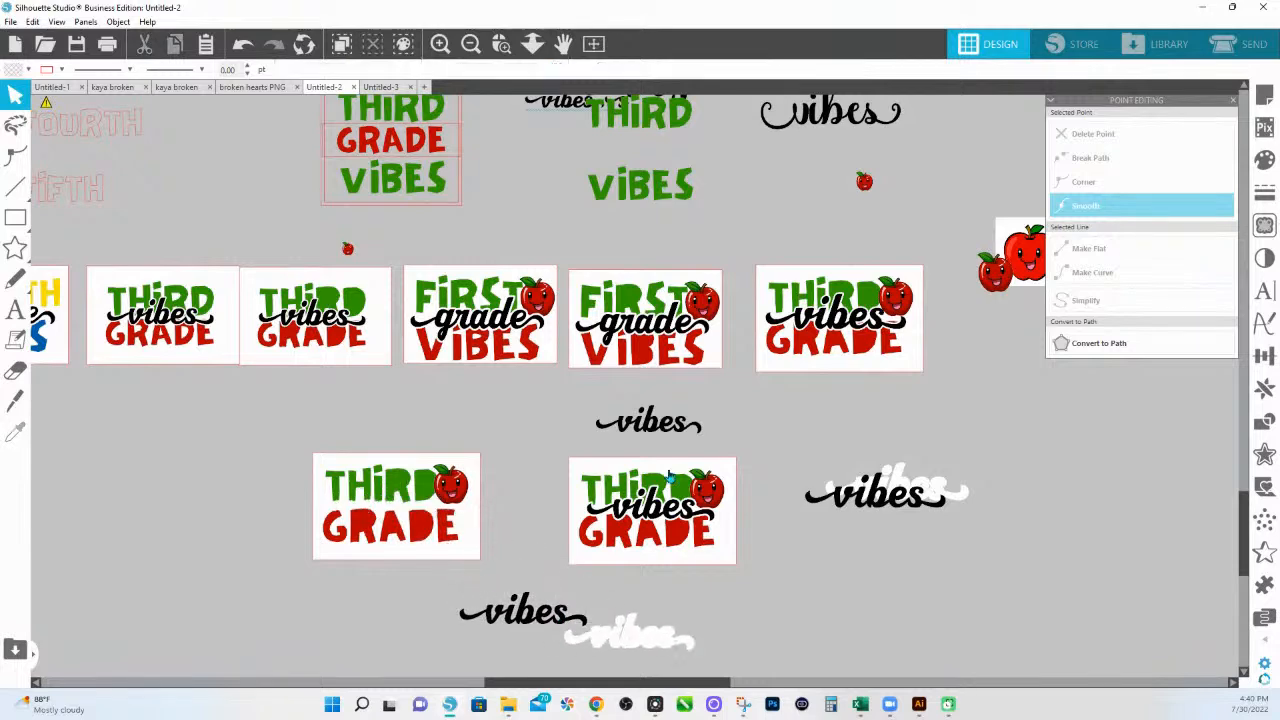
drag(664, 437, 478, 432)
click(478, 432)
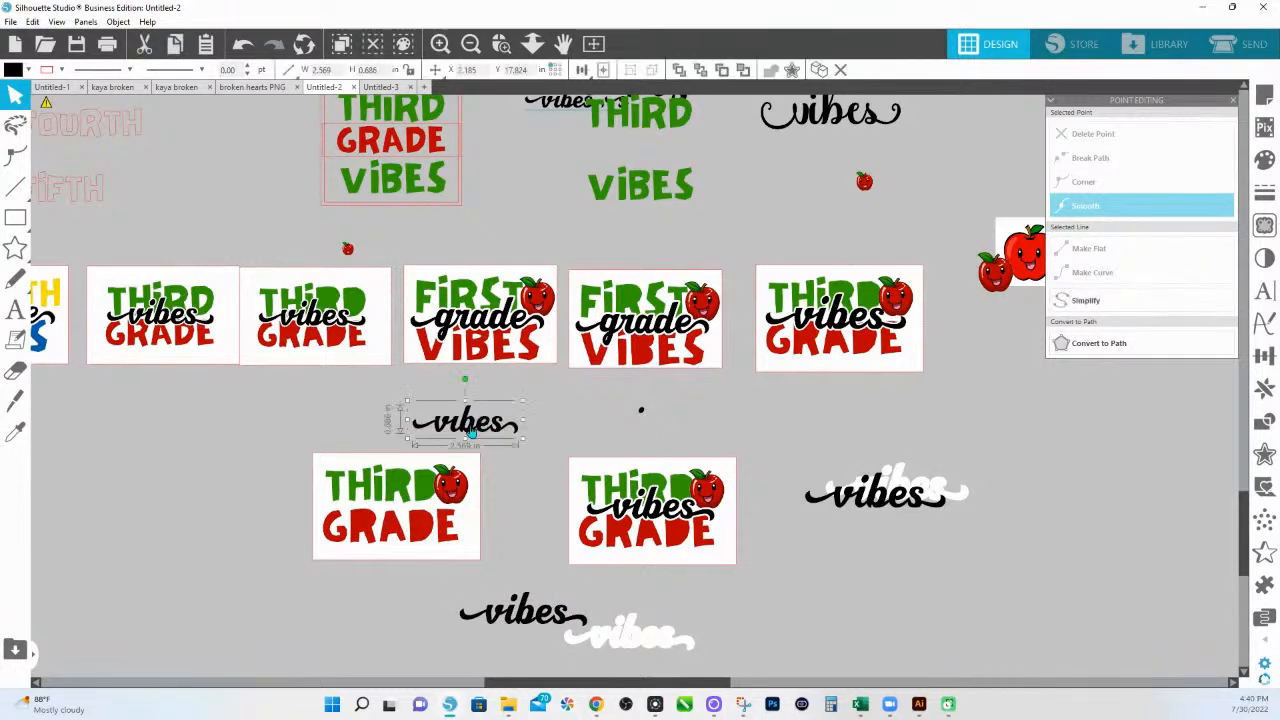
right_click(469, 428)
key(Escape)
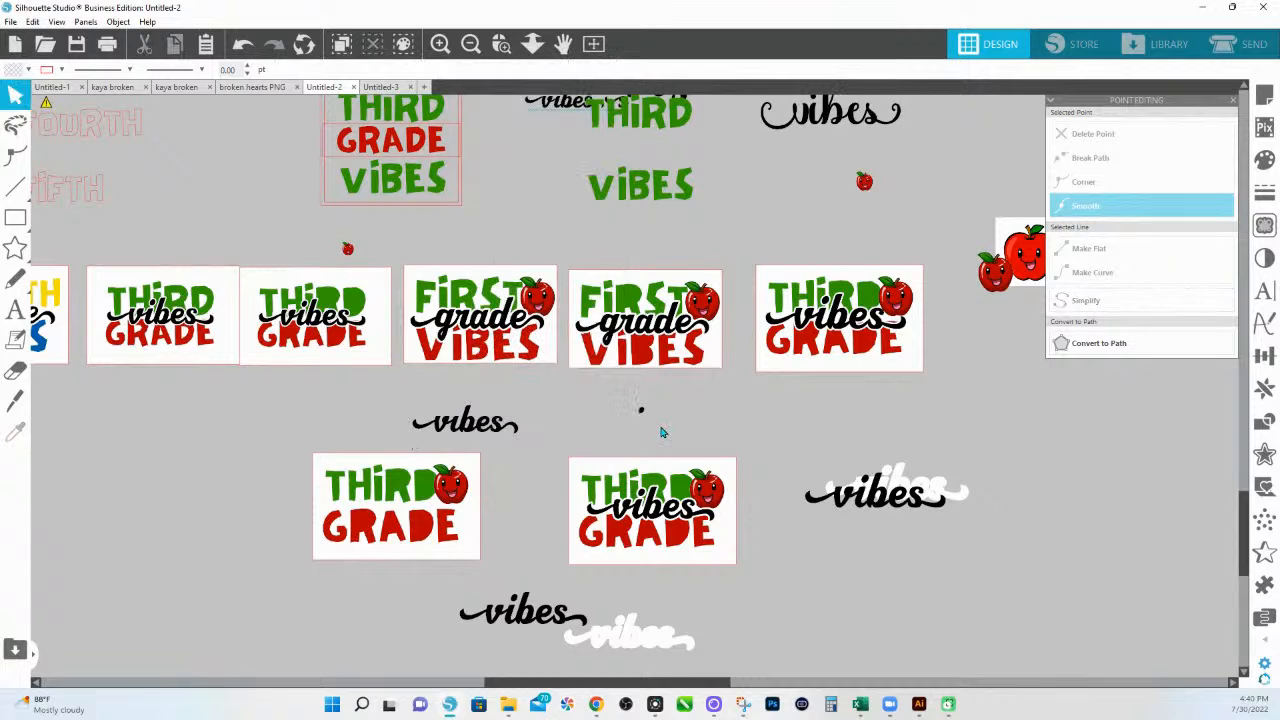
key(ctrl+z)
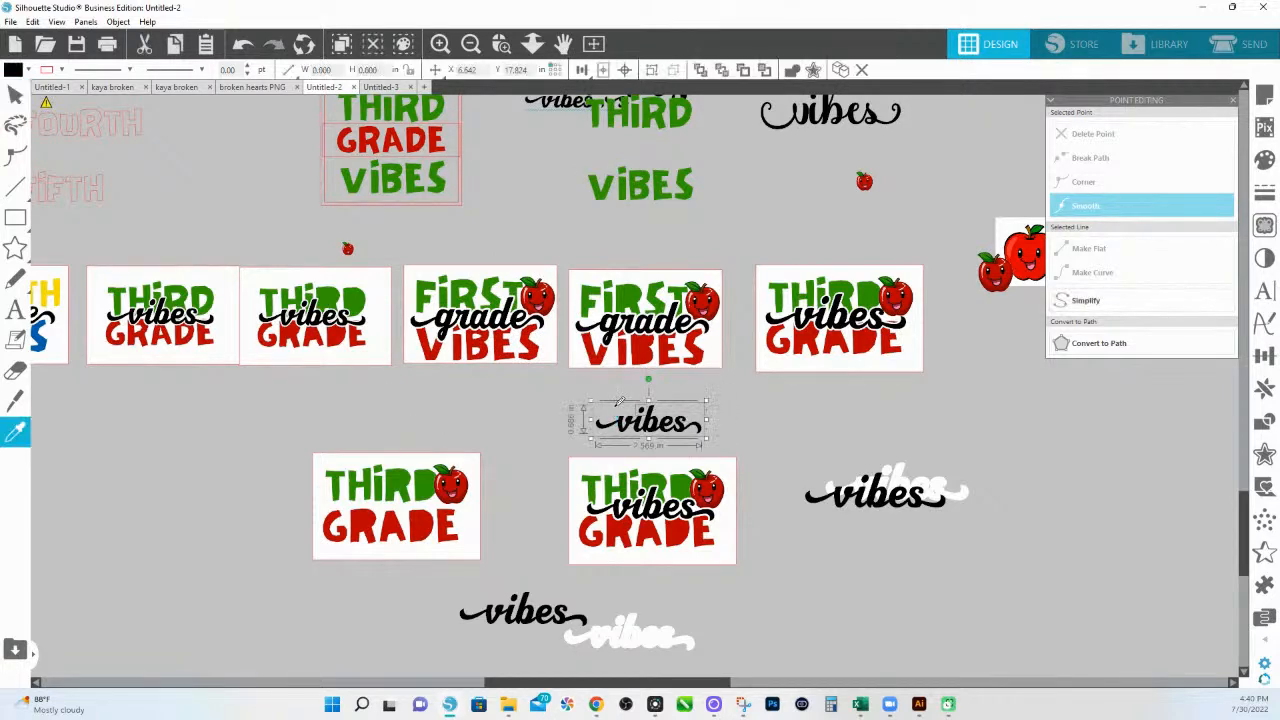
Group the new vibes pieces, bring them to the front, and place them over the copied Third Grade, enlarged to about 3.26 in wide
right_click(665, 428)
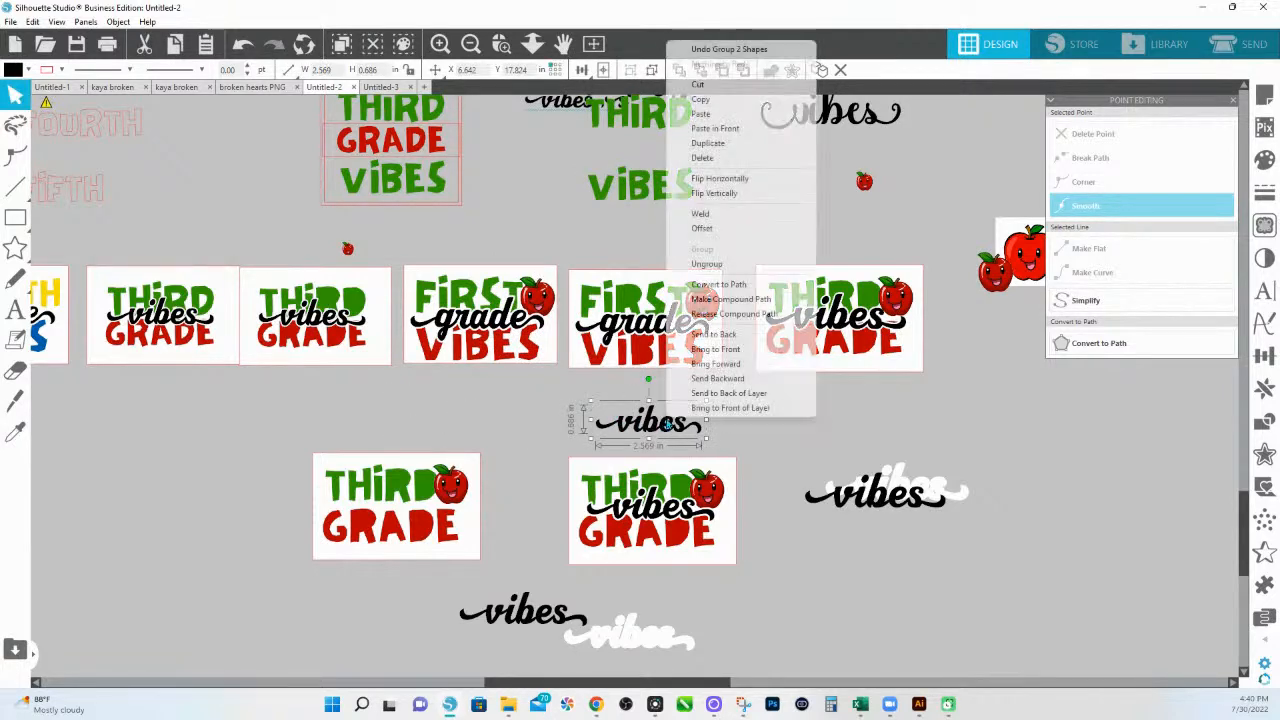
click(706, 350)
drag(660, 422, 401, 511)
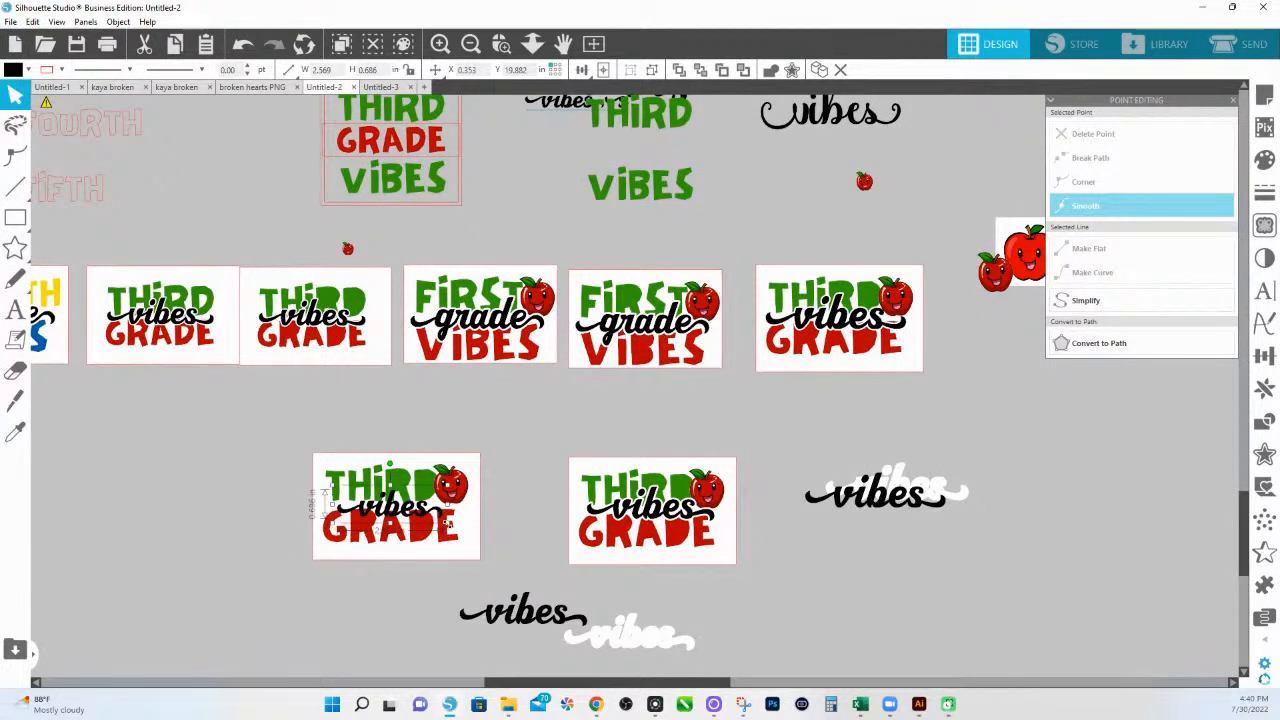
mouse_move(448, 533)
mouse_down()
mouse_move(460, 527)
mouse_move(435, 519)
mouse_up()
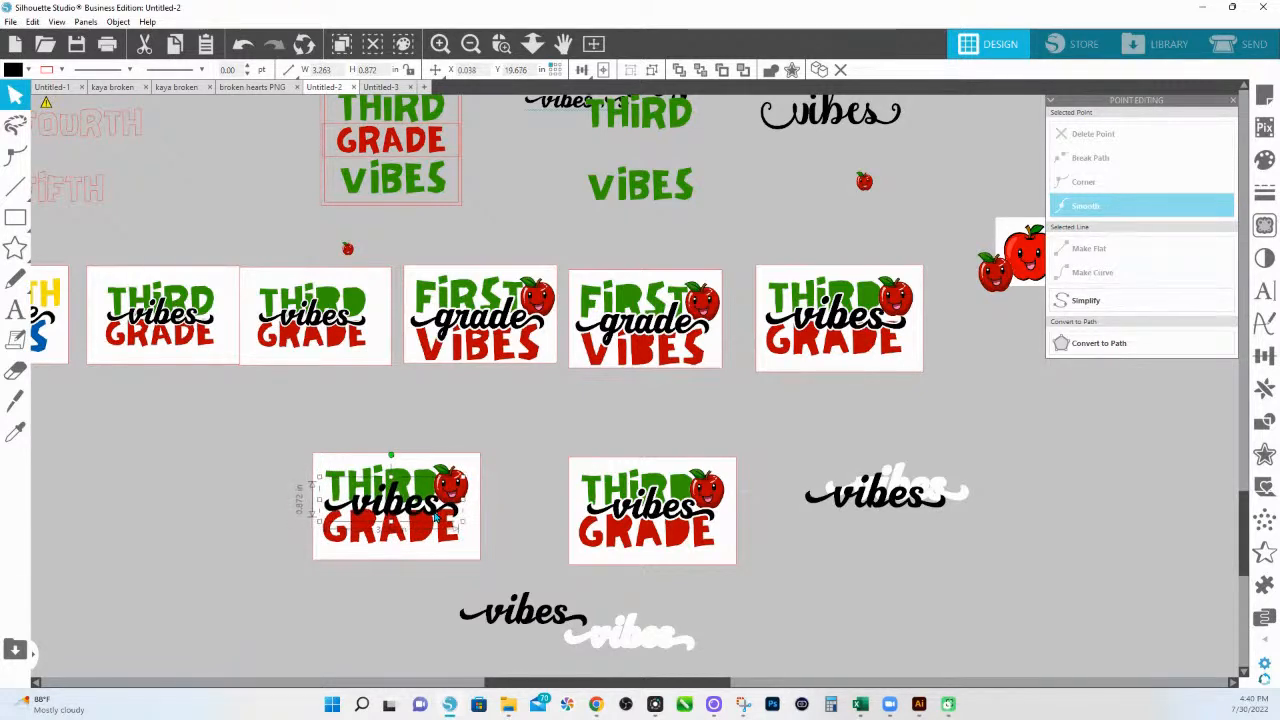
Add a 0.050 in offset with rounded corners around the new script vibes on the copied design
click(1266, 455)
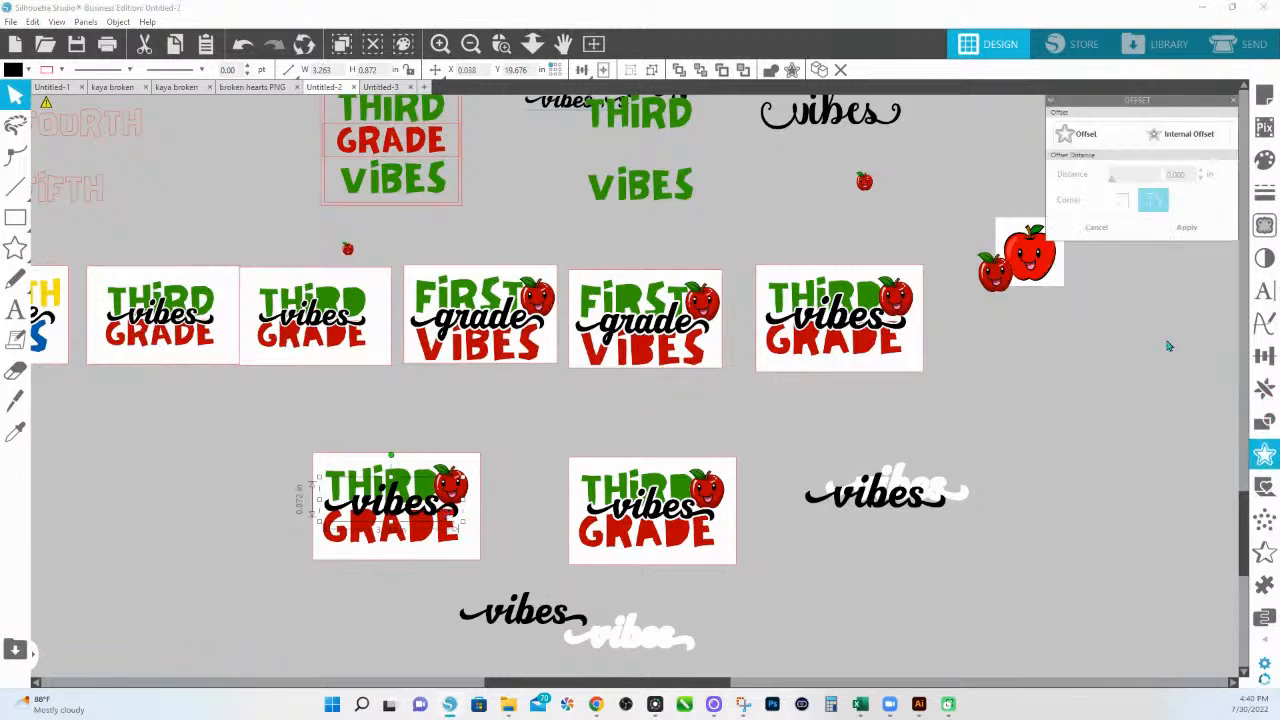
drag(1186, 178, 1128, 179)
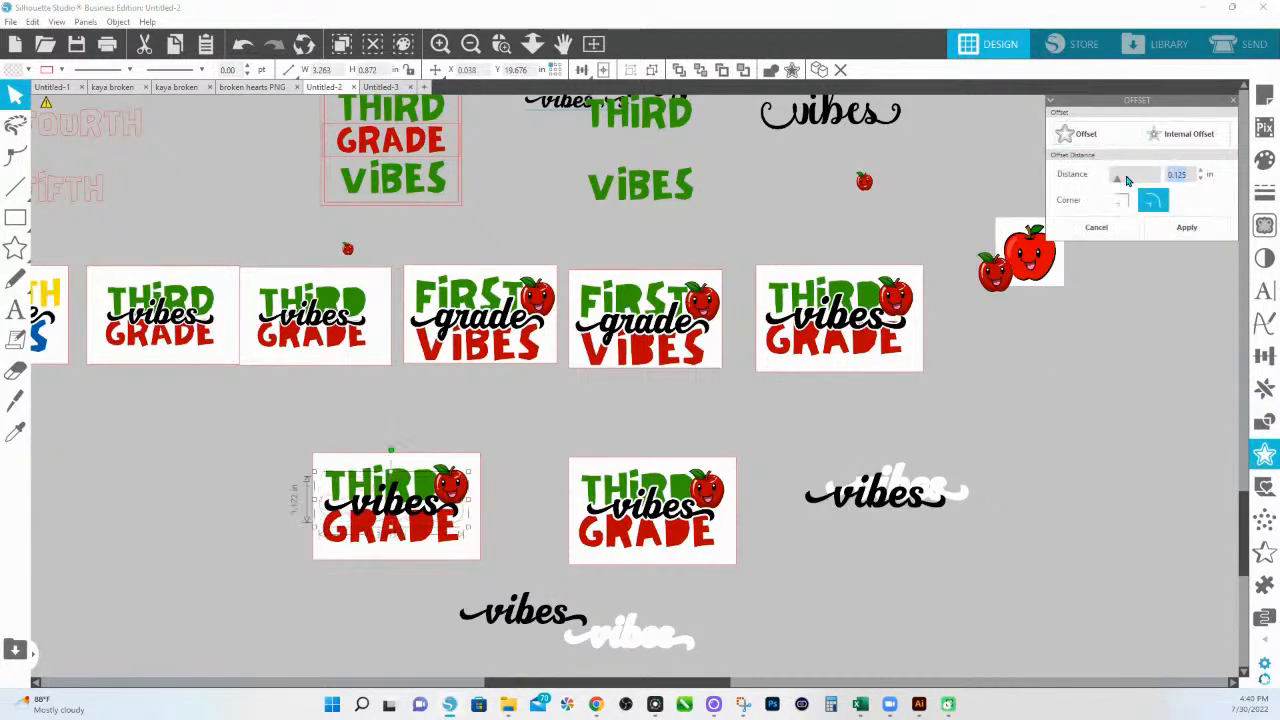
text(.050)
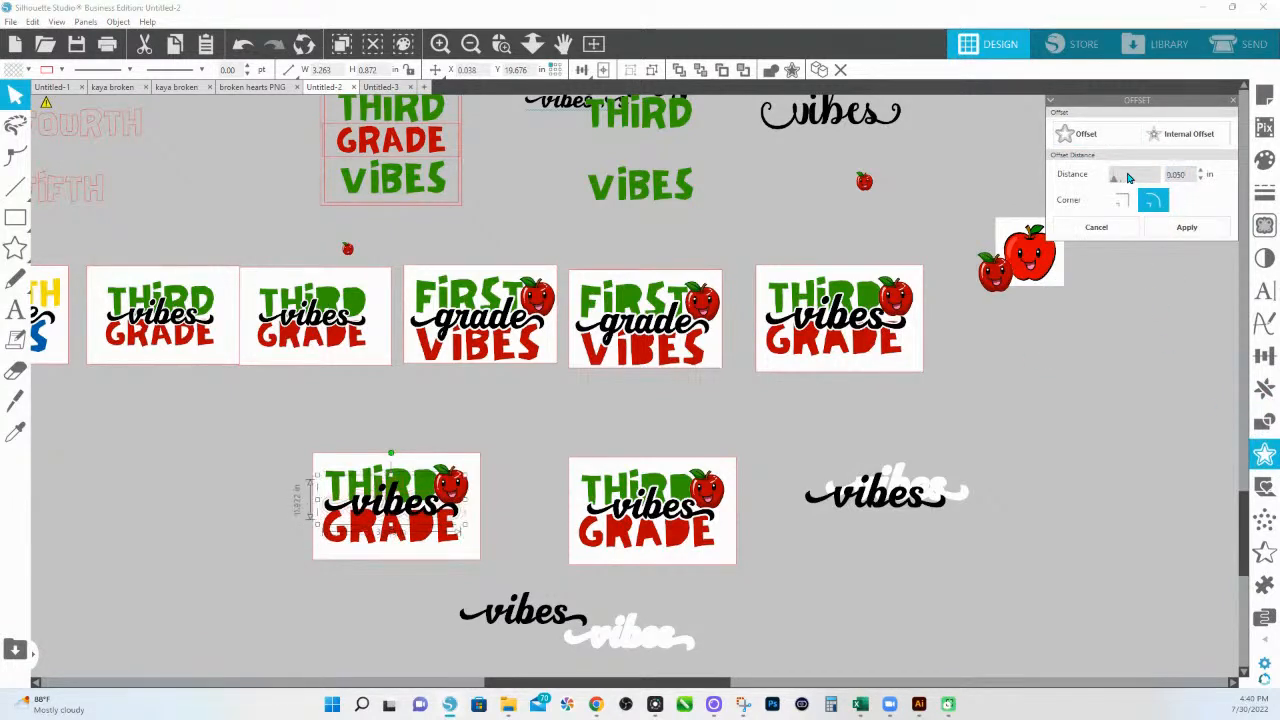
click(1200, 229)
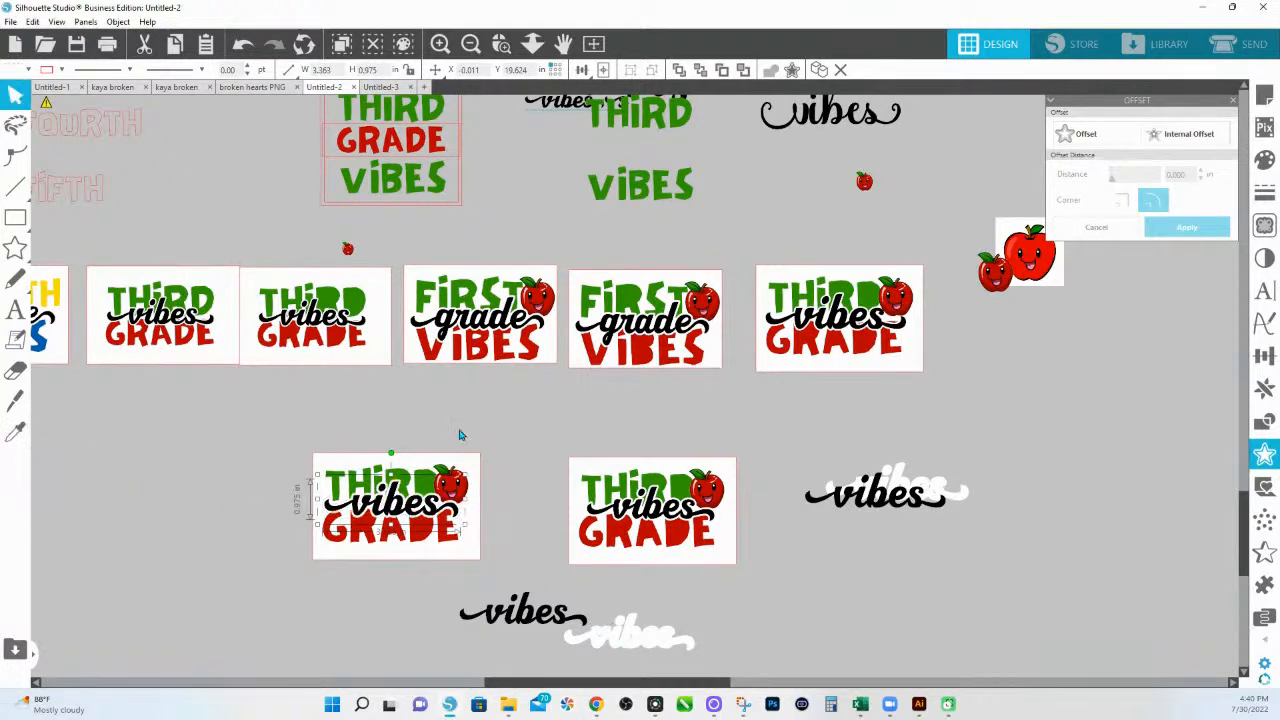
click(461, 434)
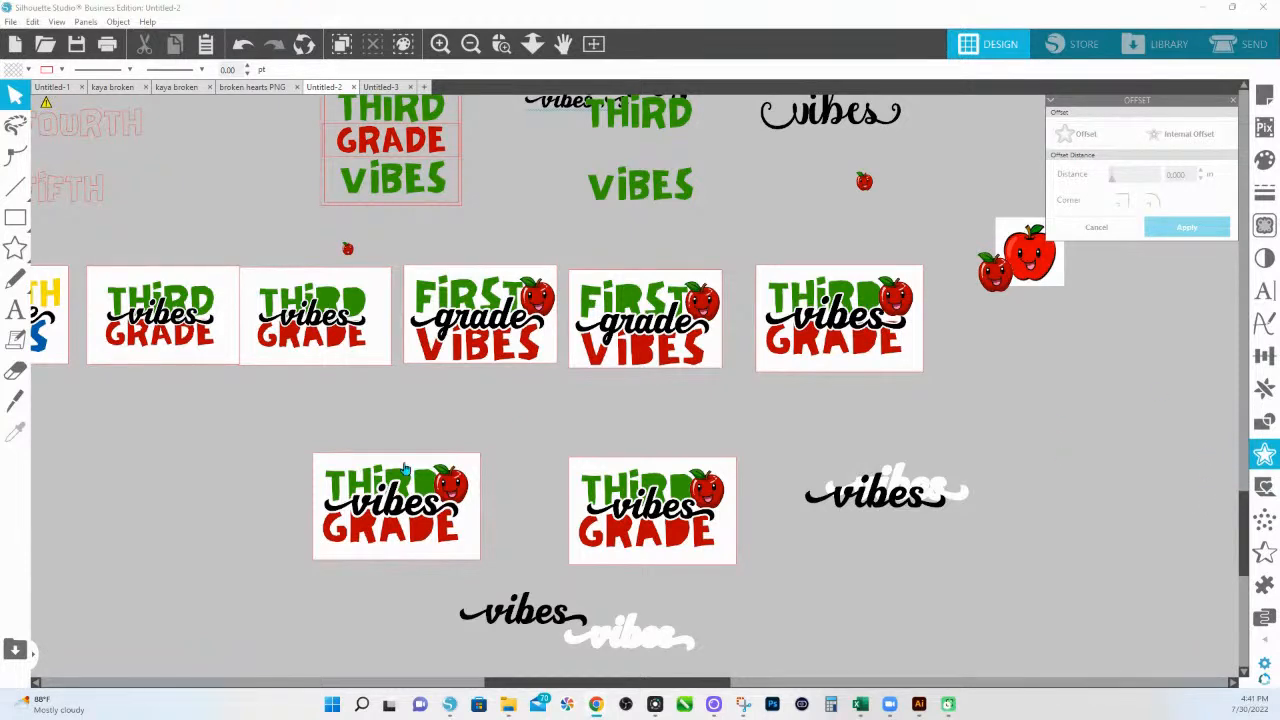
Move the copied design's red GRADE slightly lower and scale it to about 3.22 in wide
click(434, 540)
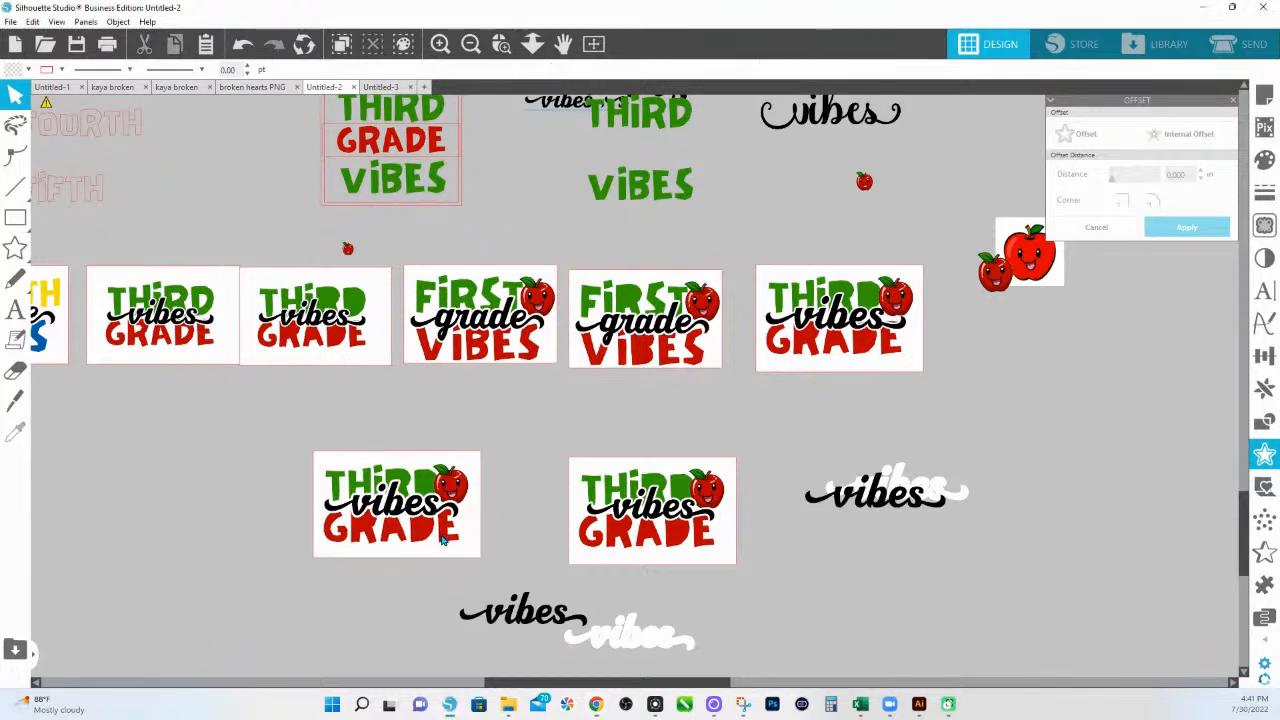
click(436, 540)
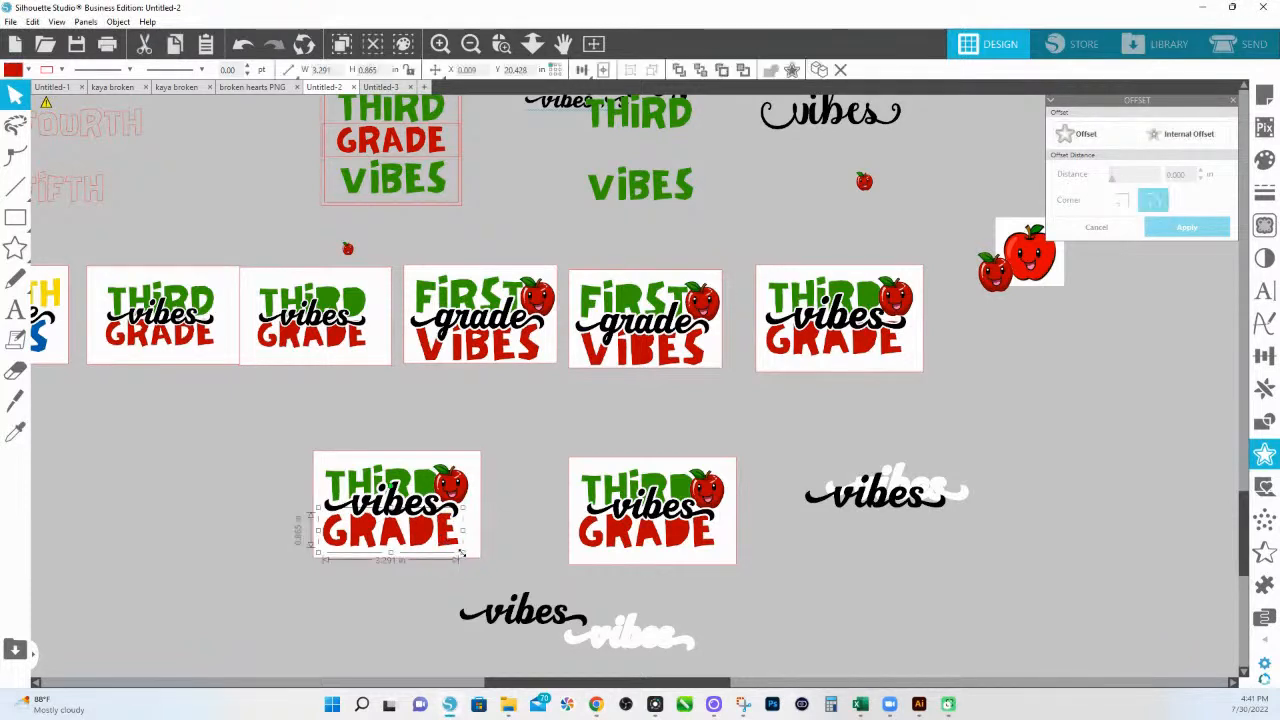
drag(461, 557, 458, 553)
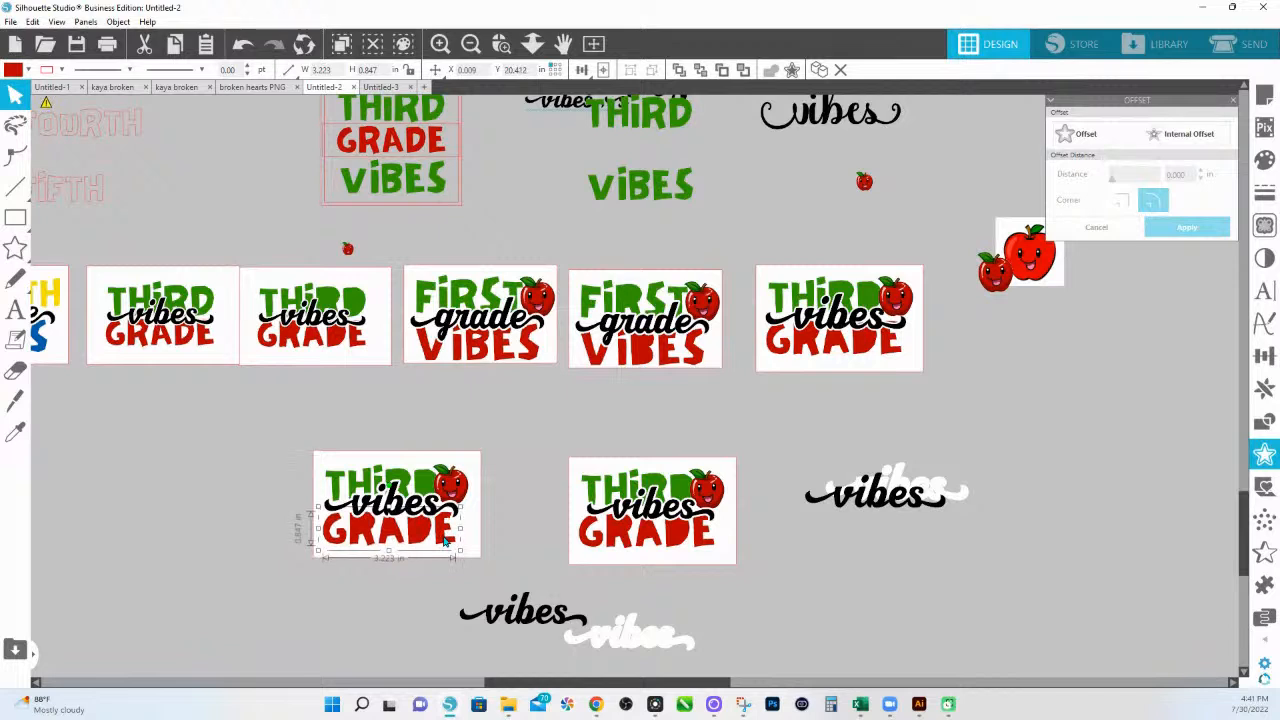
Nudge the script vibes together with its offset into its final position between THIRD and GRADE
click(430, 515)
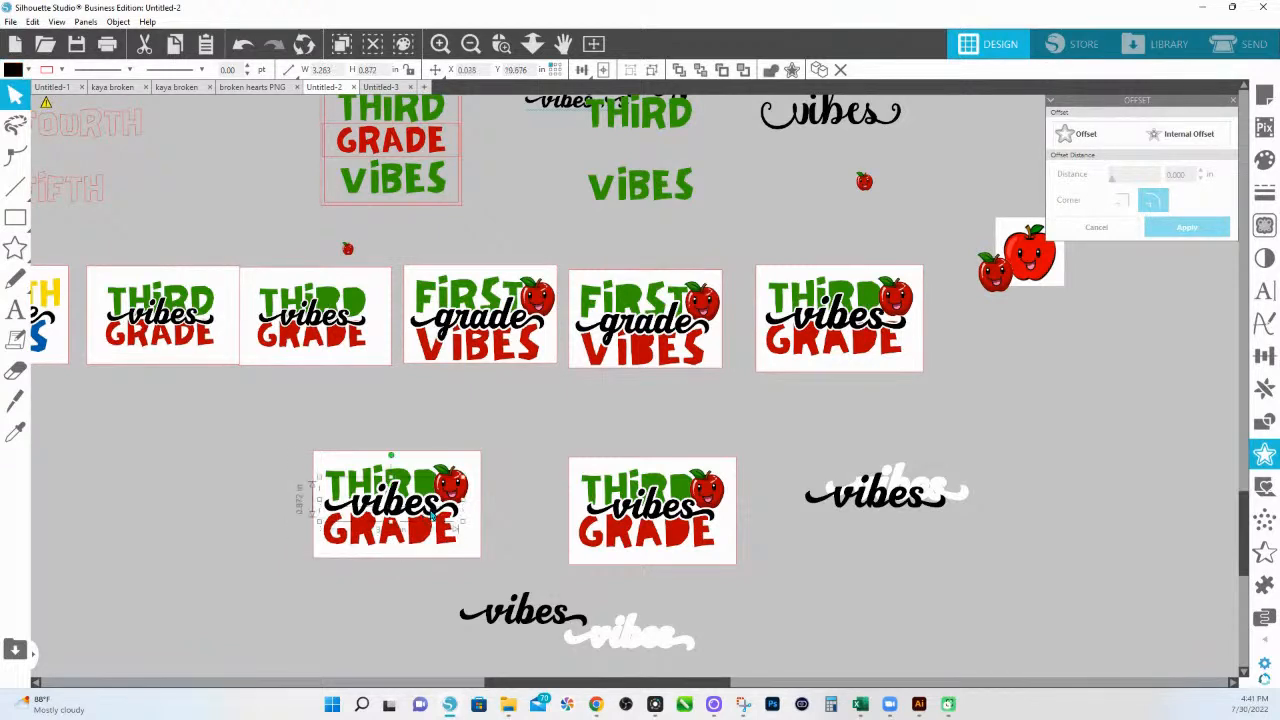
click(436, 512)
drag(436, 509, 438, 509)
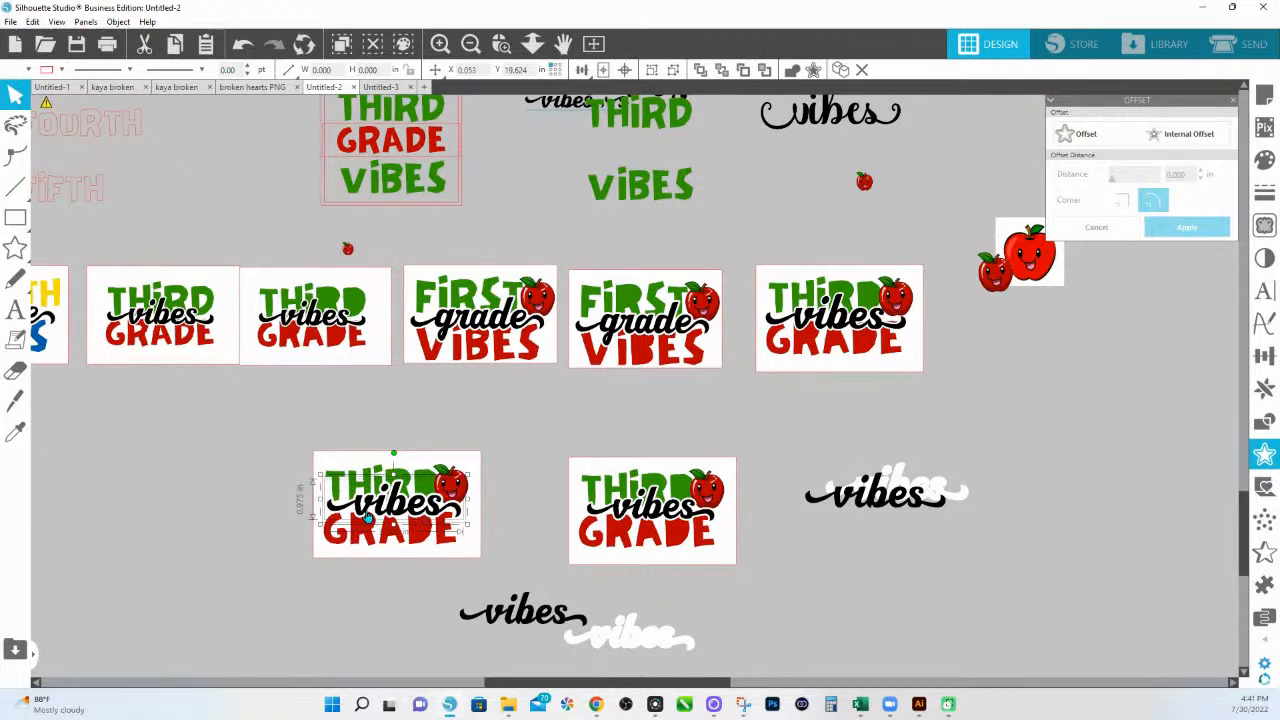
drag(369, 516, 367, 514)
click(389, 585)
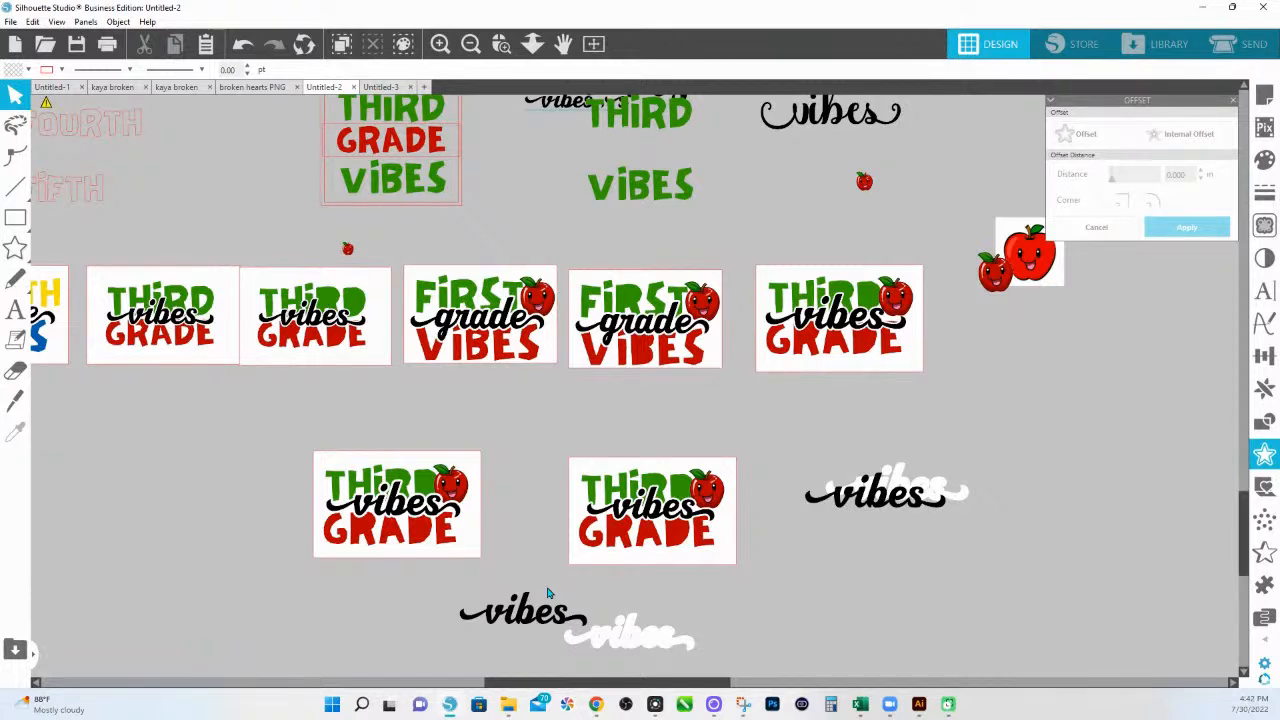
drag(350, 414, 685, 450)
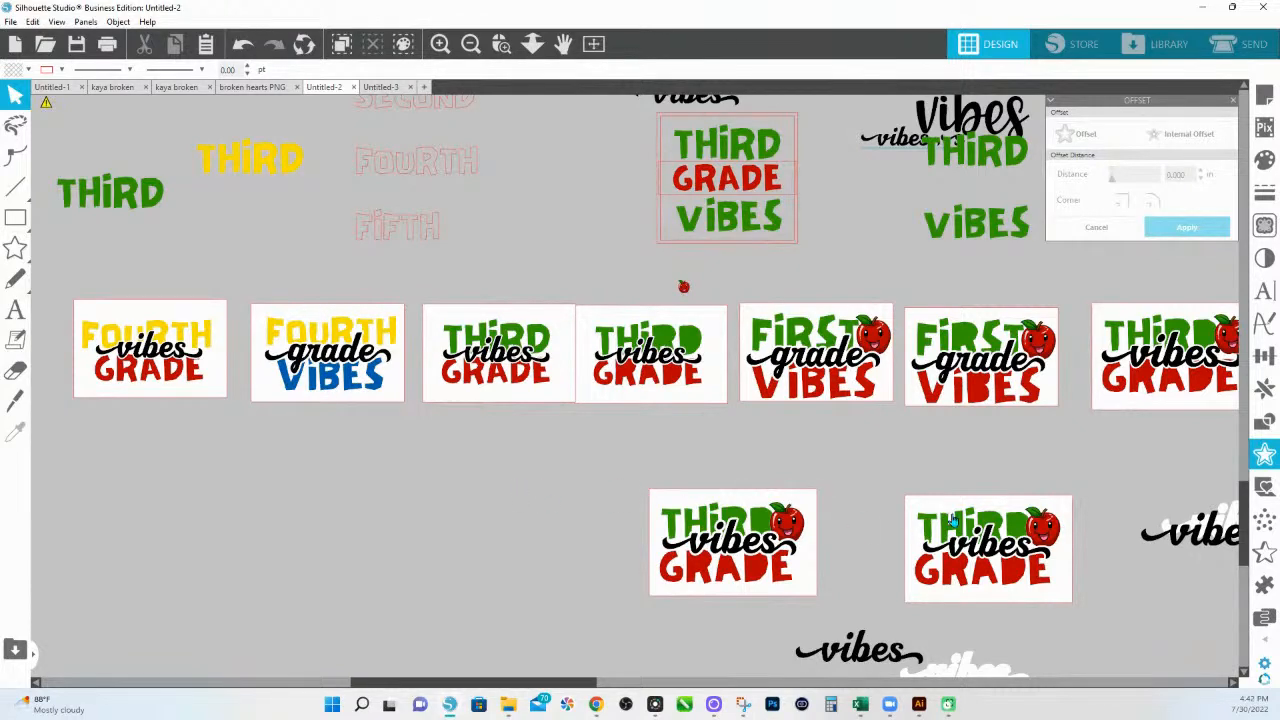
drag(1100, 532, 1024, 520)
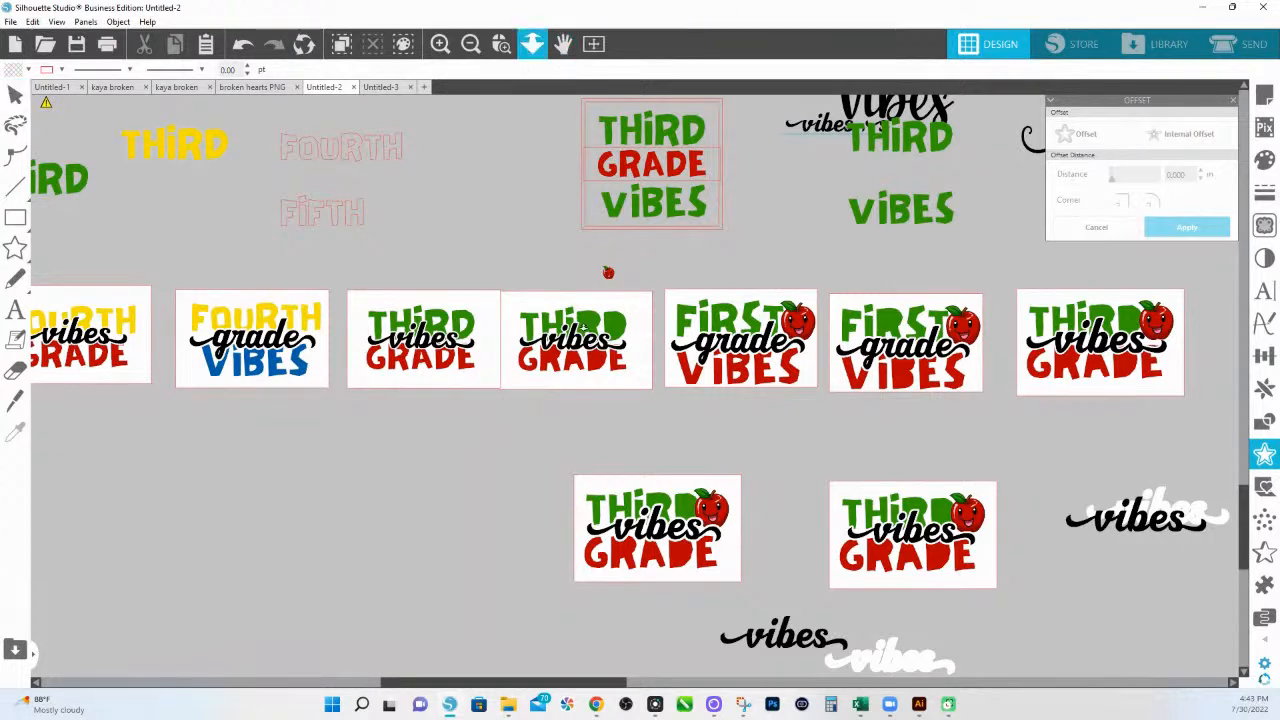
click(532, 43)
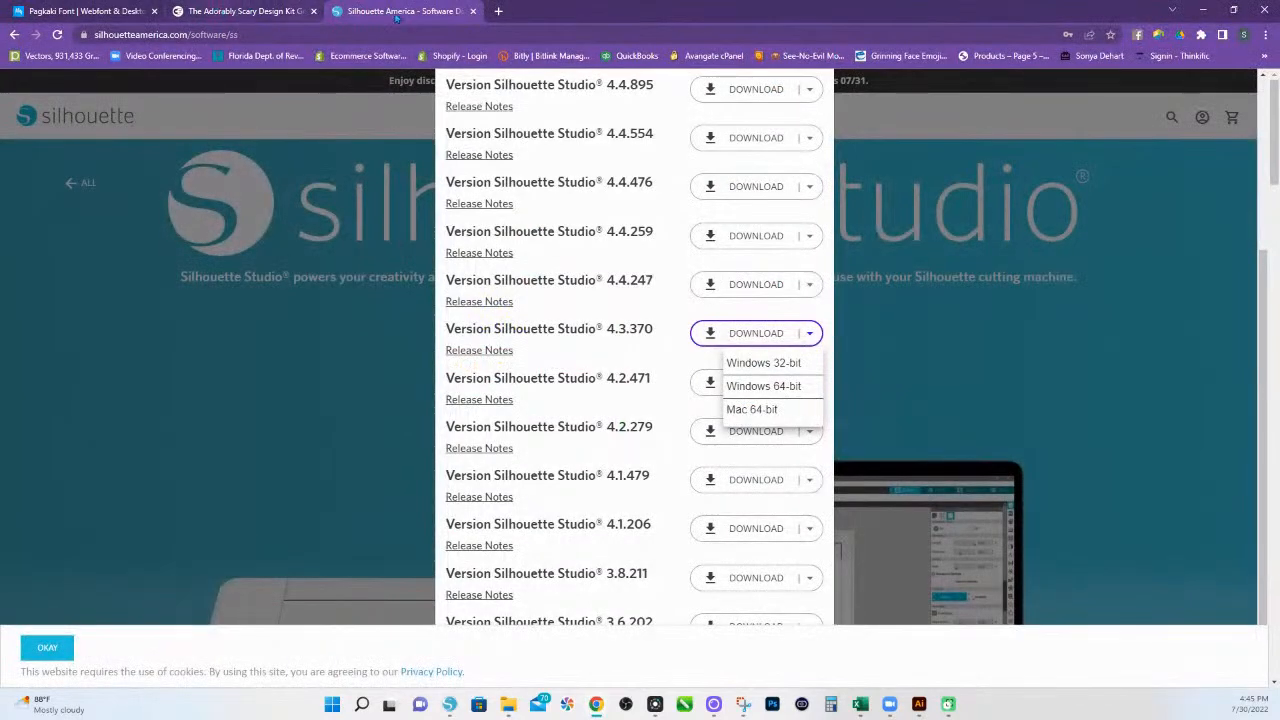
Open shop.hsink365.com in a new Chrome tab and look through its home page down to the top Silhouette Studio trainings
click(498, 10)
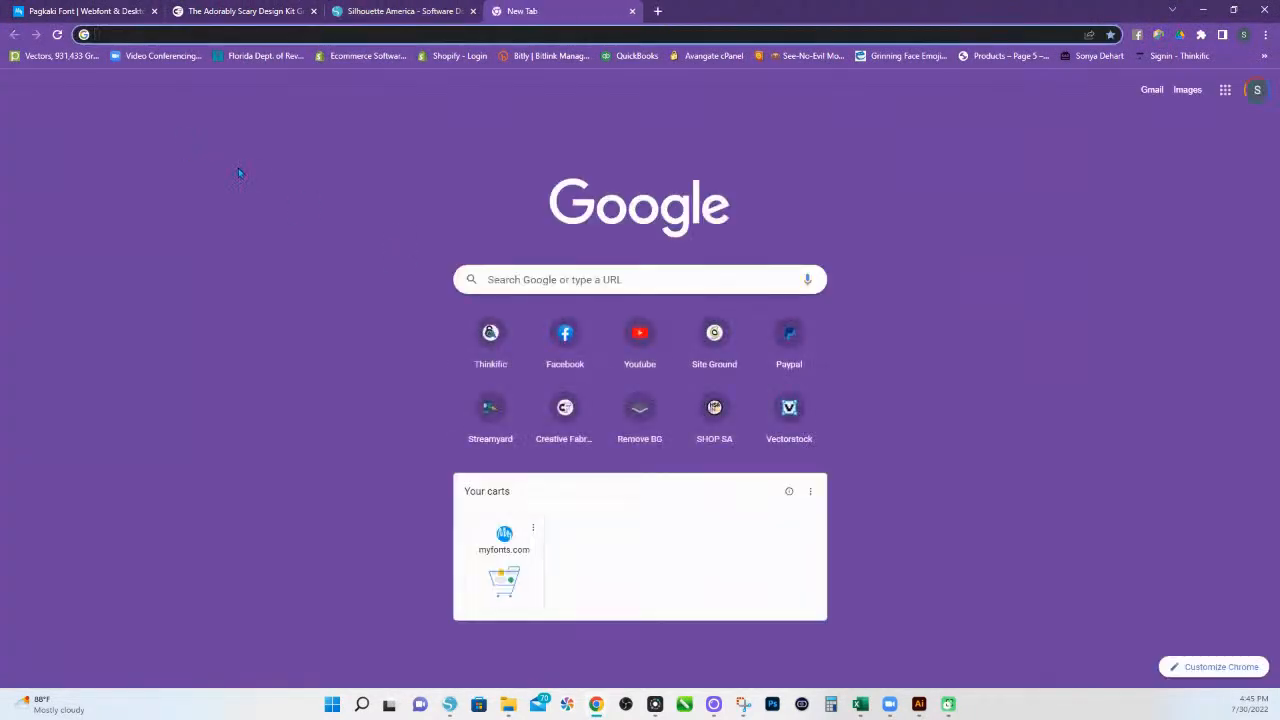
click(720, 414)
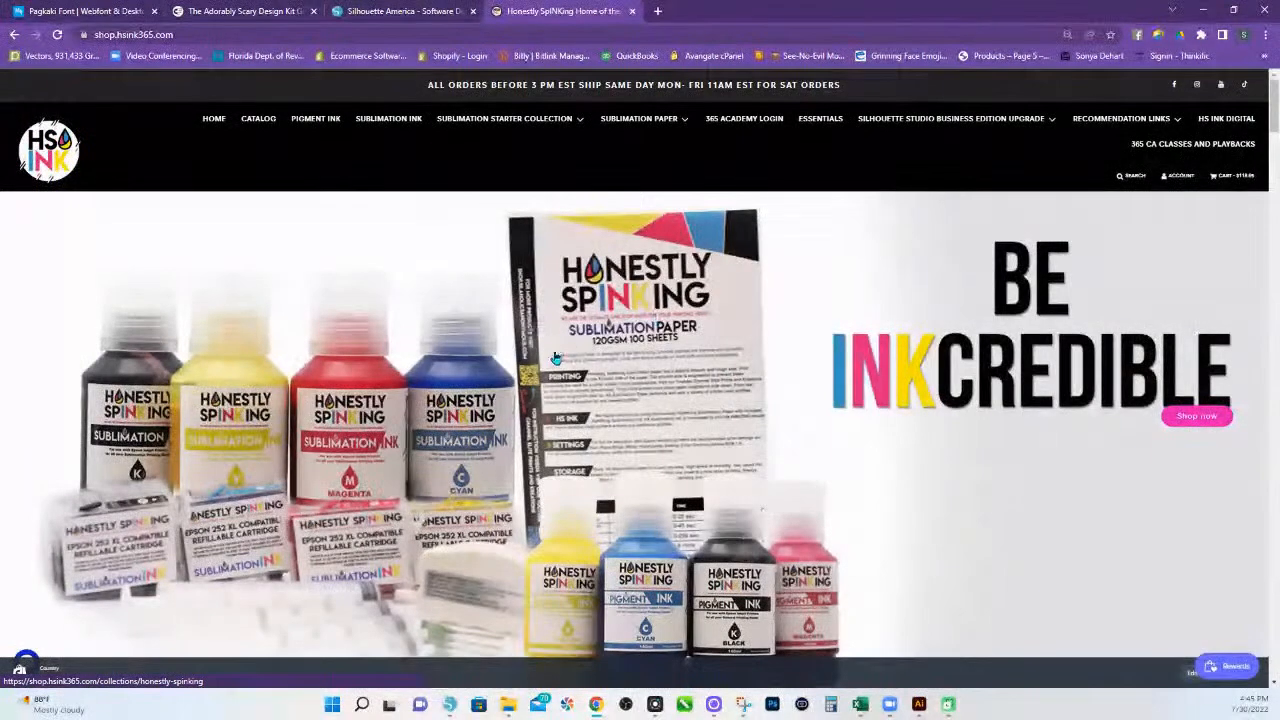
scroll(565, 368, down, 2)
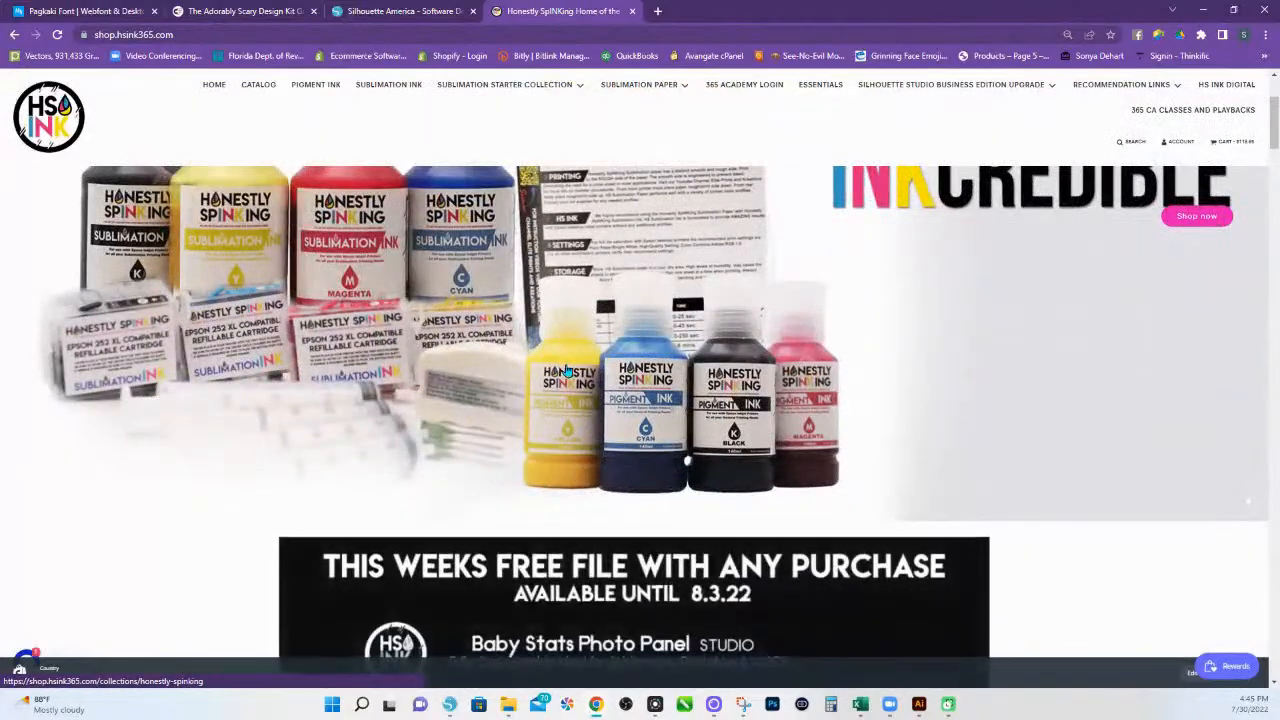
scroll(565, 368, down, 2)
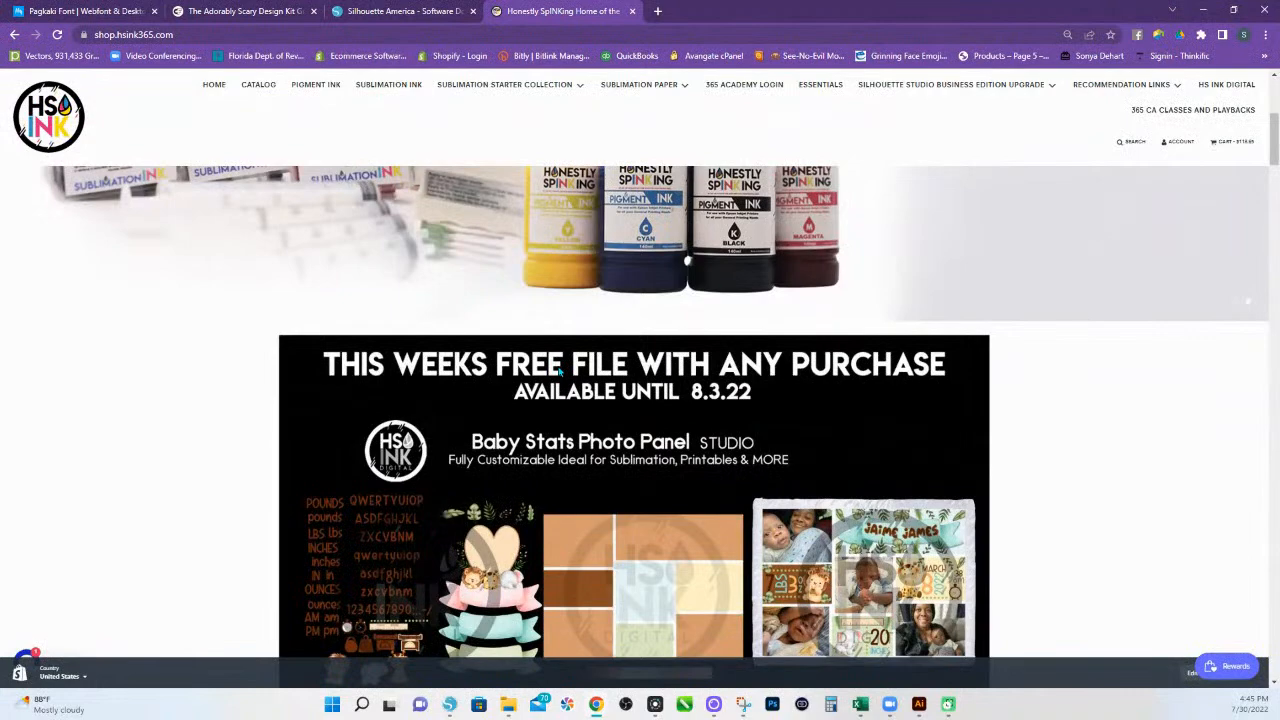
scroll(560, 372, down, 6)
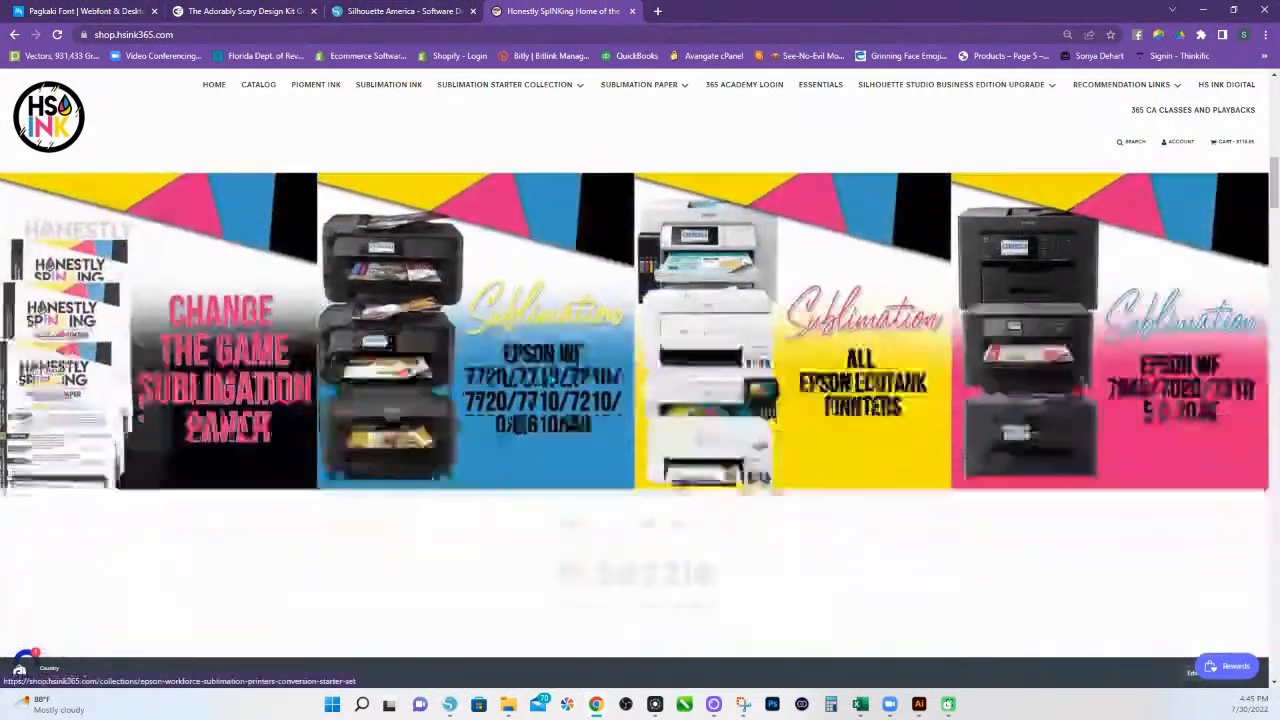
scroll(424, 500, down, 3)
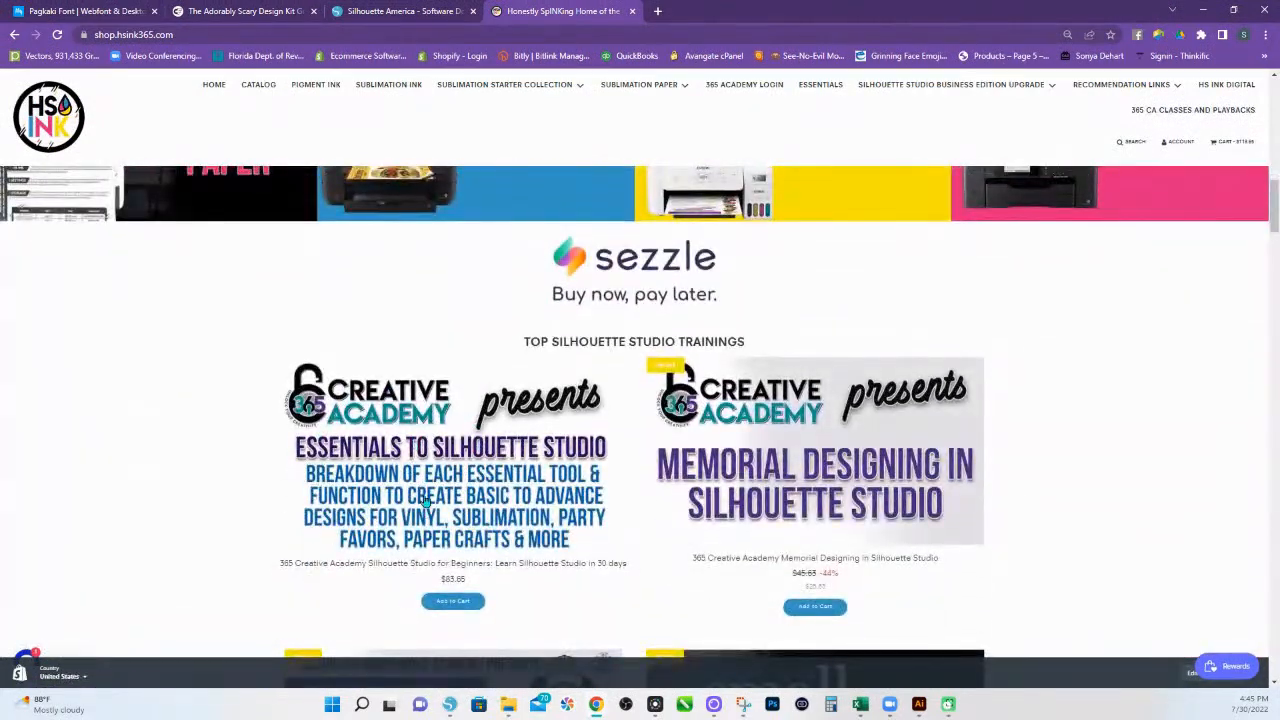